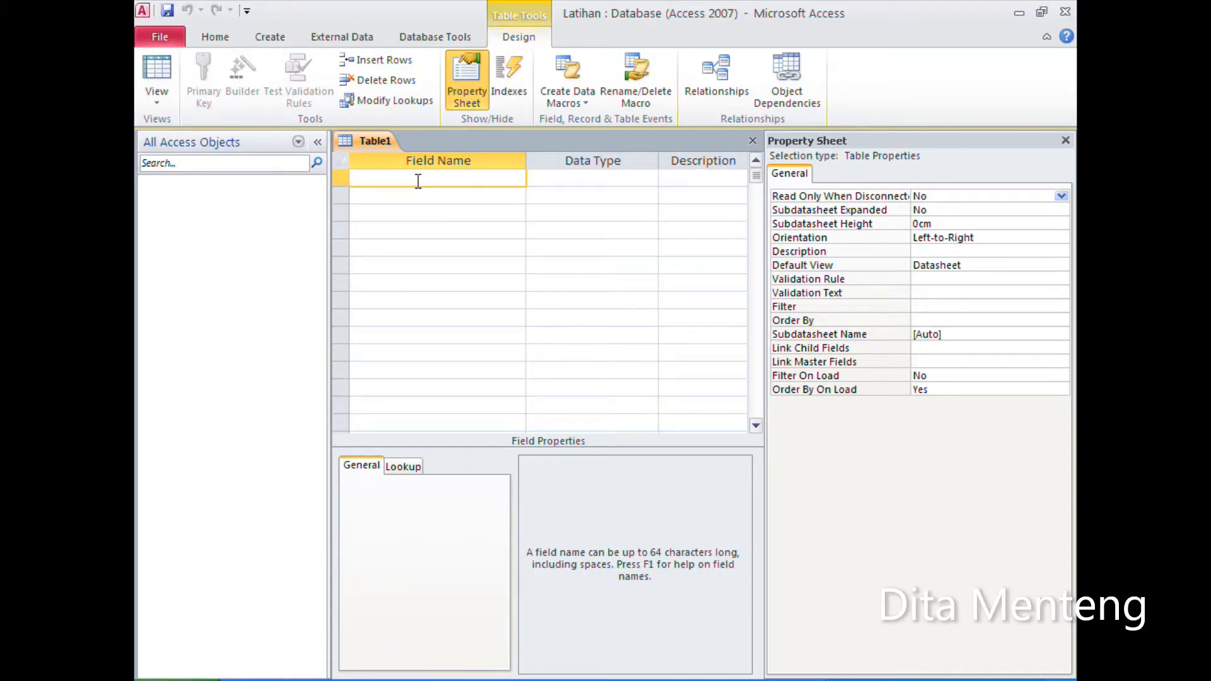
Step: Add a Text field KodeSupp with the description "Input Kode Supplier" to the new table and hide the property sheet
text(KodeSupp)
key(Tab)
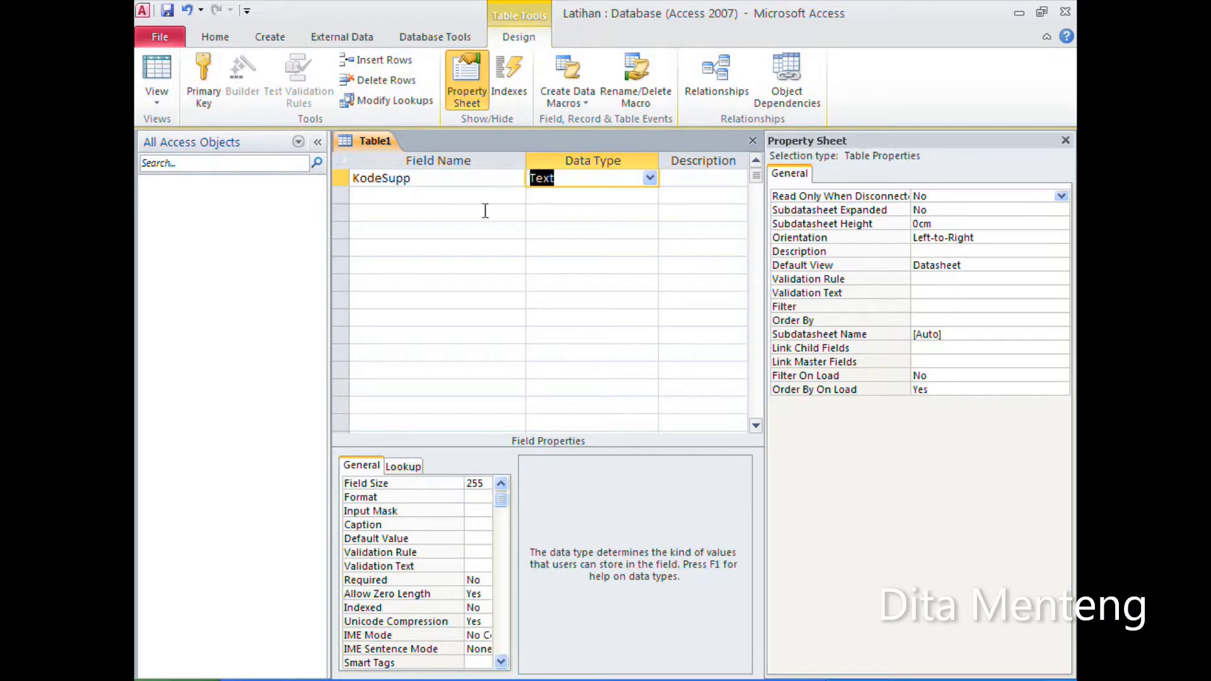
click(1065, 140)
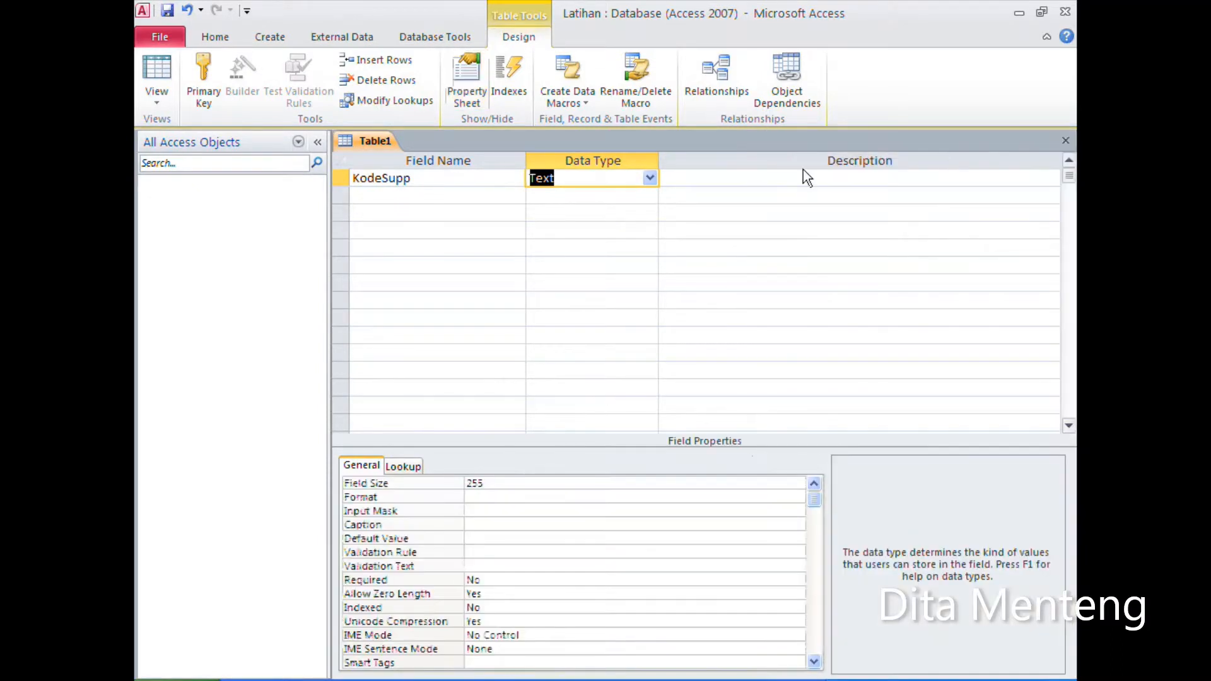
click(771, 175)
text(I)
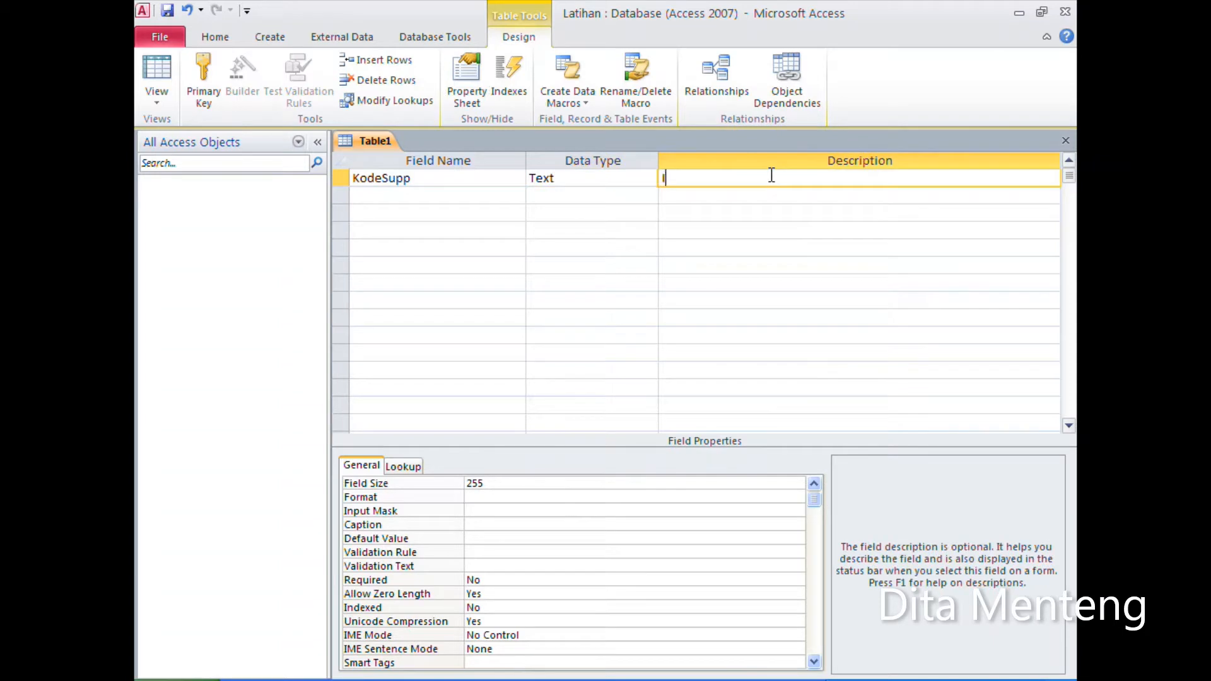
text(nput Kode Supplier)
key(Return)
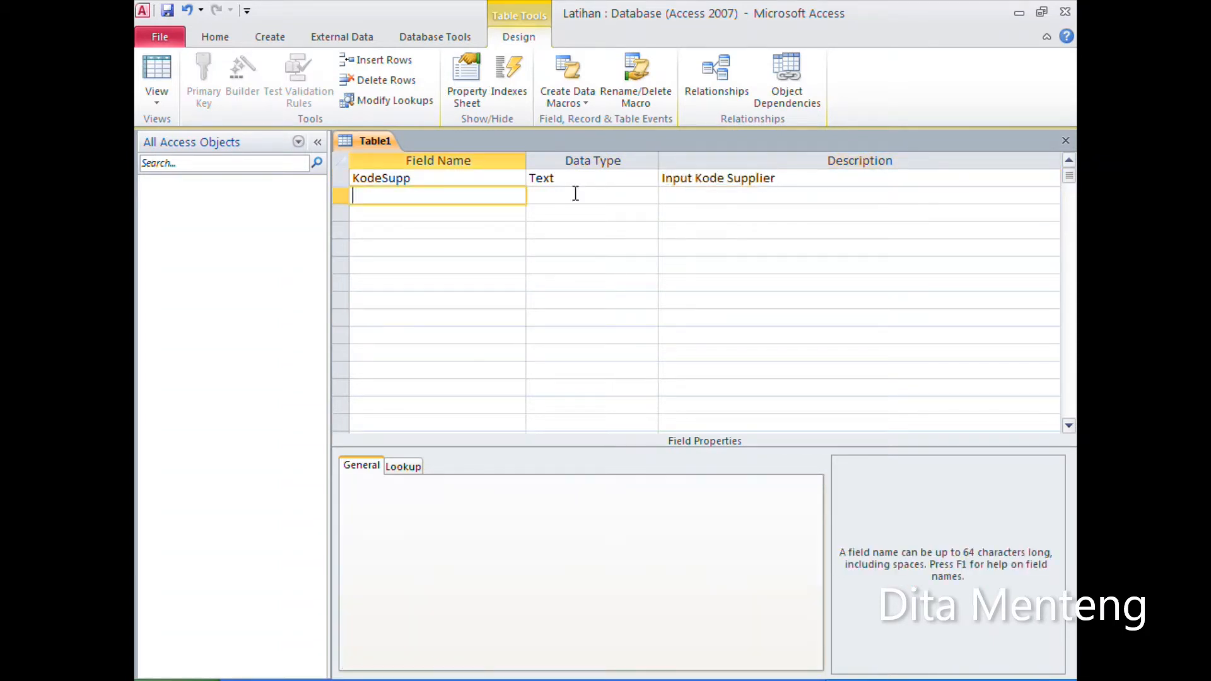
Step: Set the field size of KodeSupp to 10
click(476, 178)
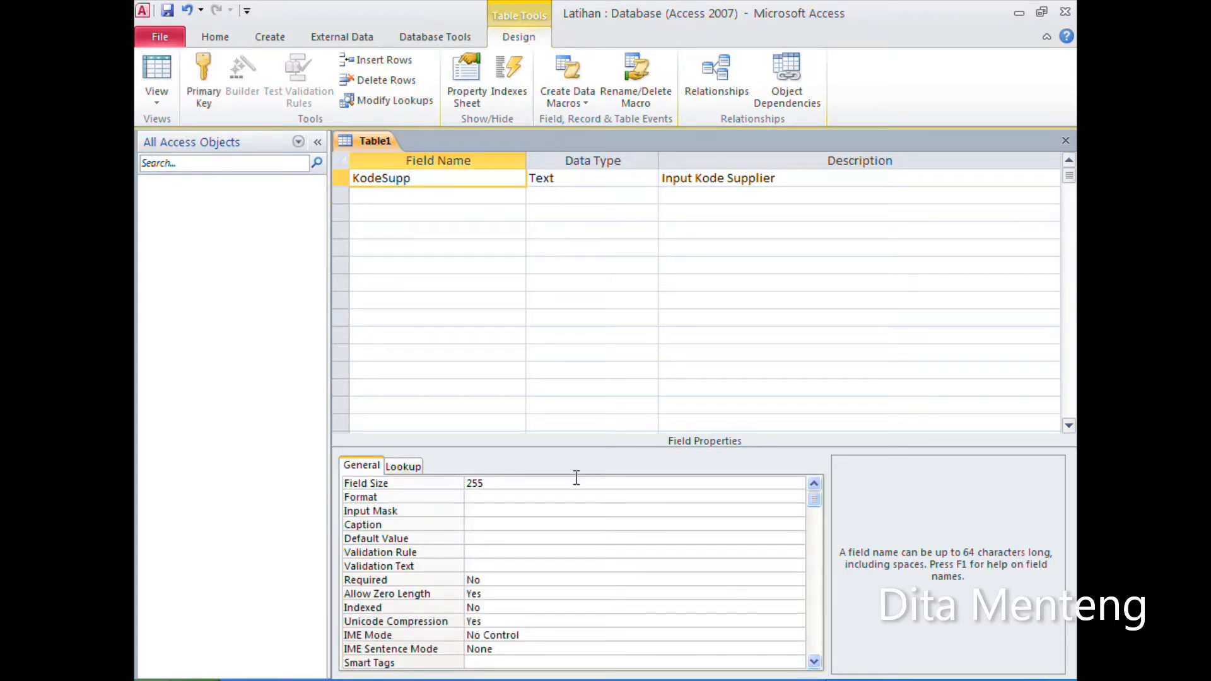
drag(484, 483, 432, 487)
key(BackSpace)
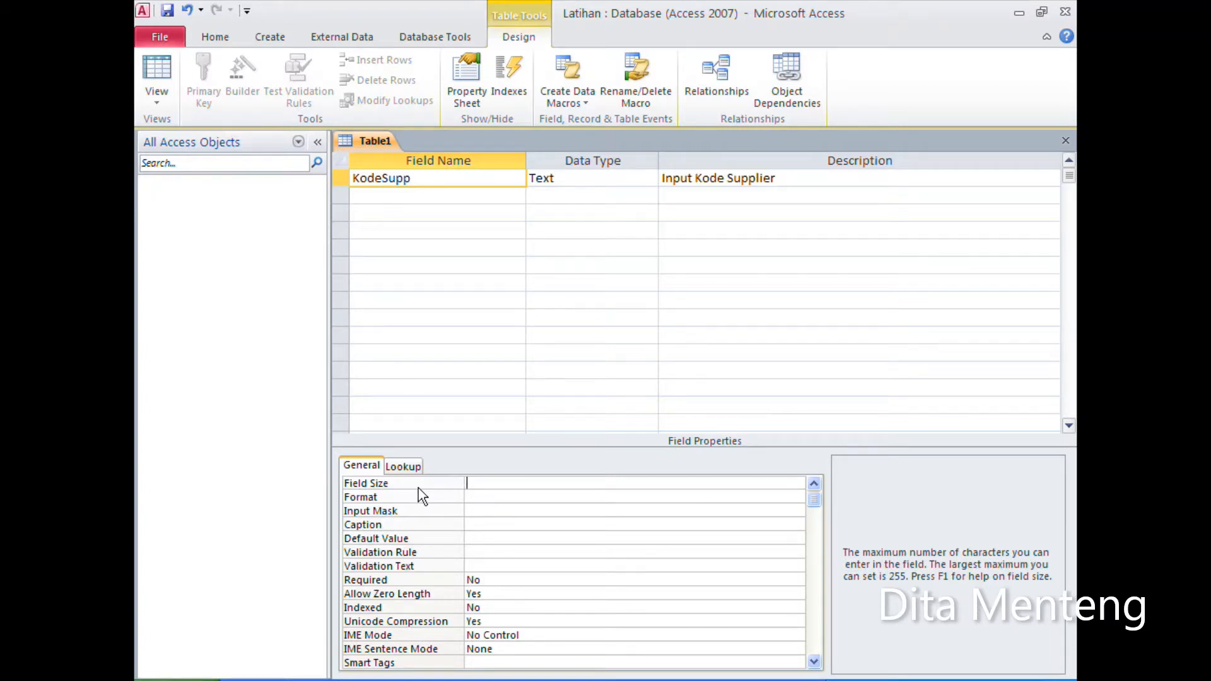
text(10)
Step: Add a second Text field named NamaSupp and set its field size to 50
click(391, 198)
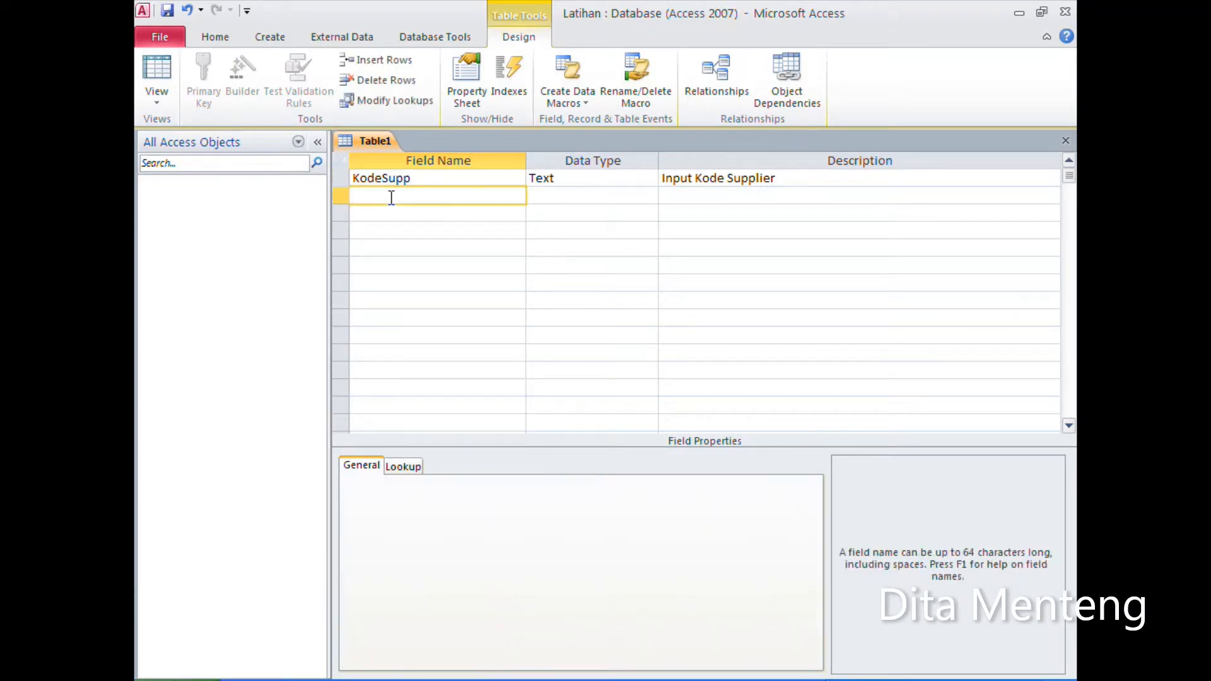
text(NamaSupp)
key(Tab)
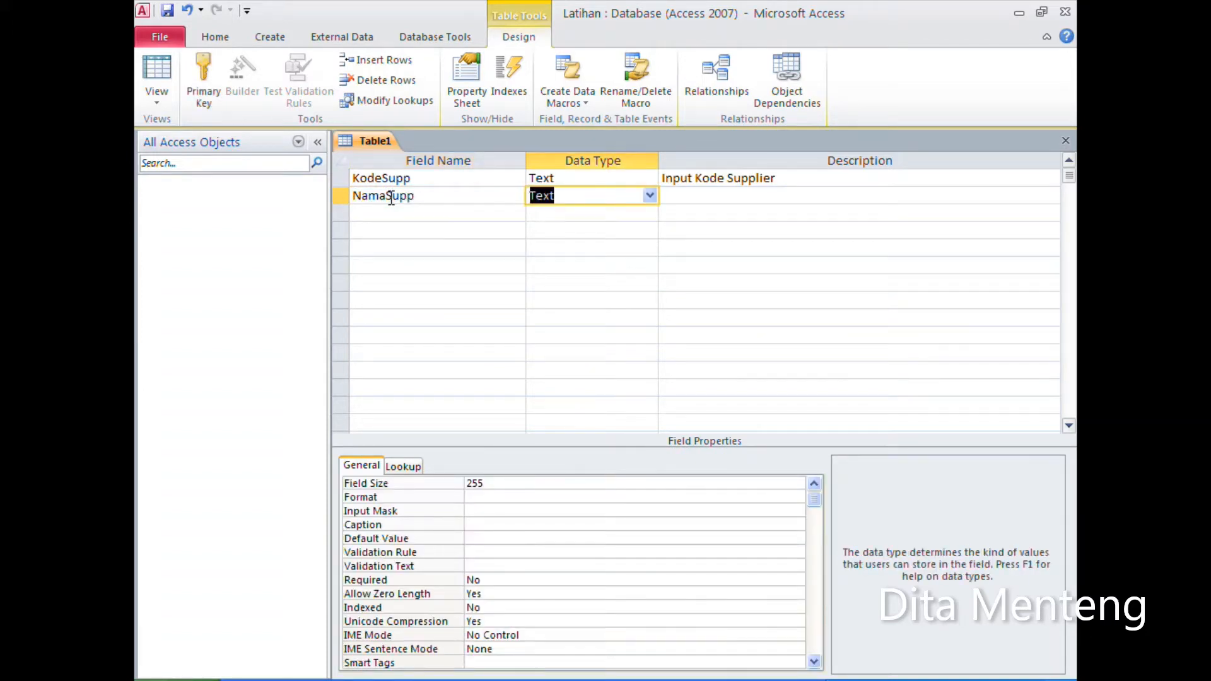
click(508, 482)
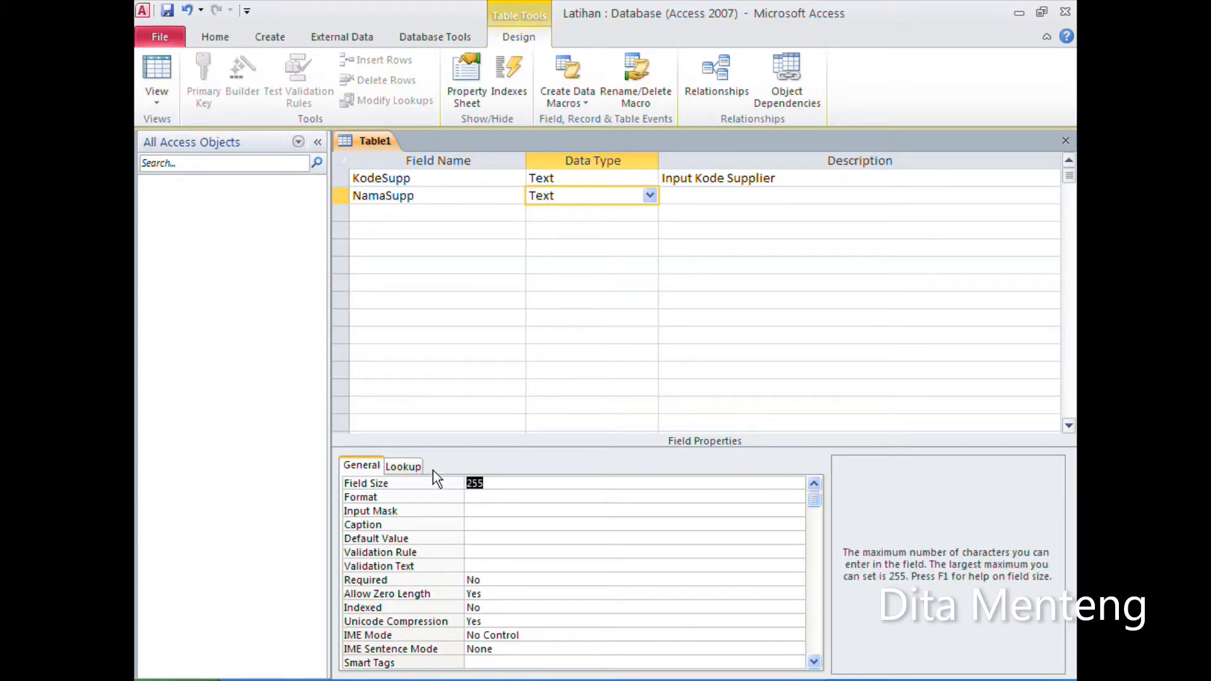
text(50)
Step: Add a third Text field named Alamat, keeping its default field size
click(368, 213)
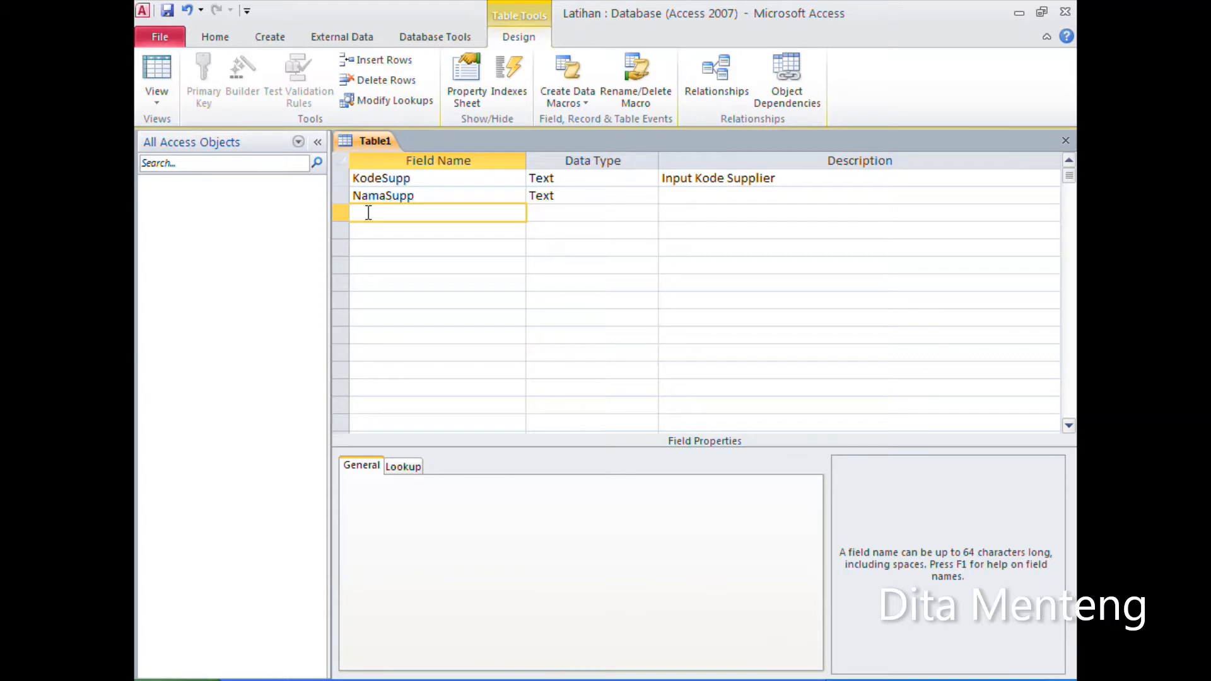
text(Alamat)
key(Tab)
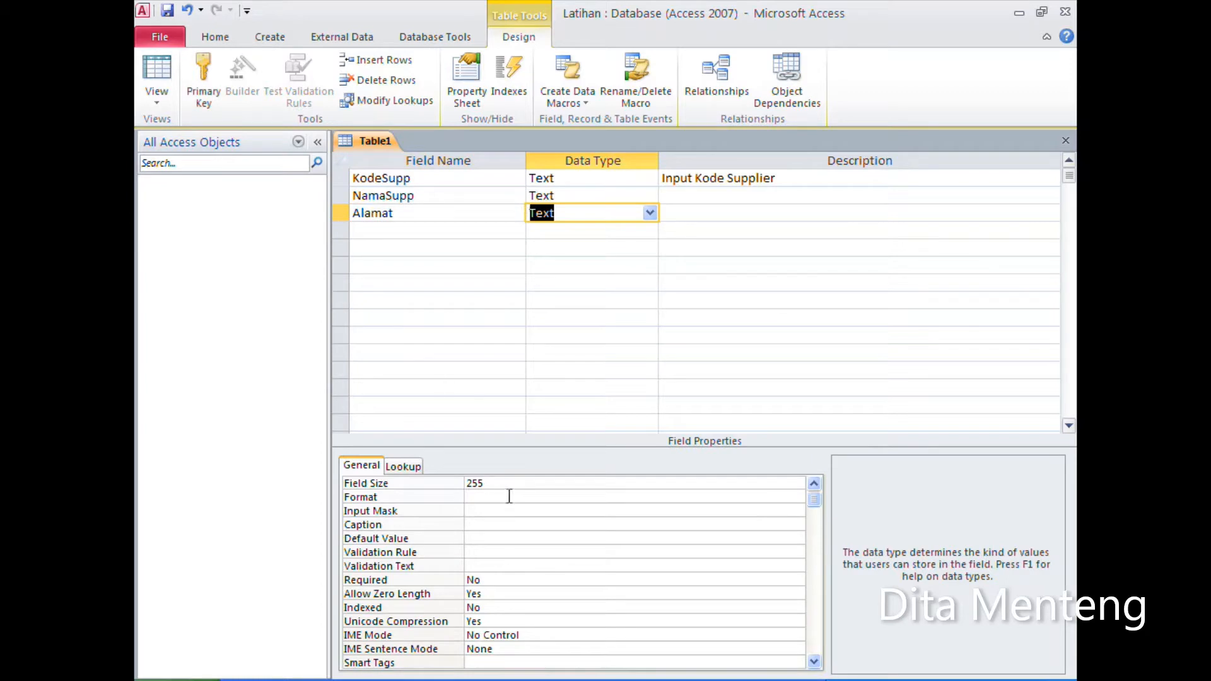
click(511, 482)
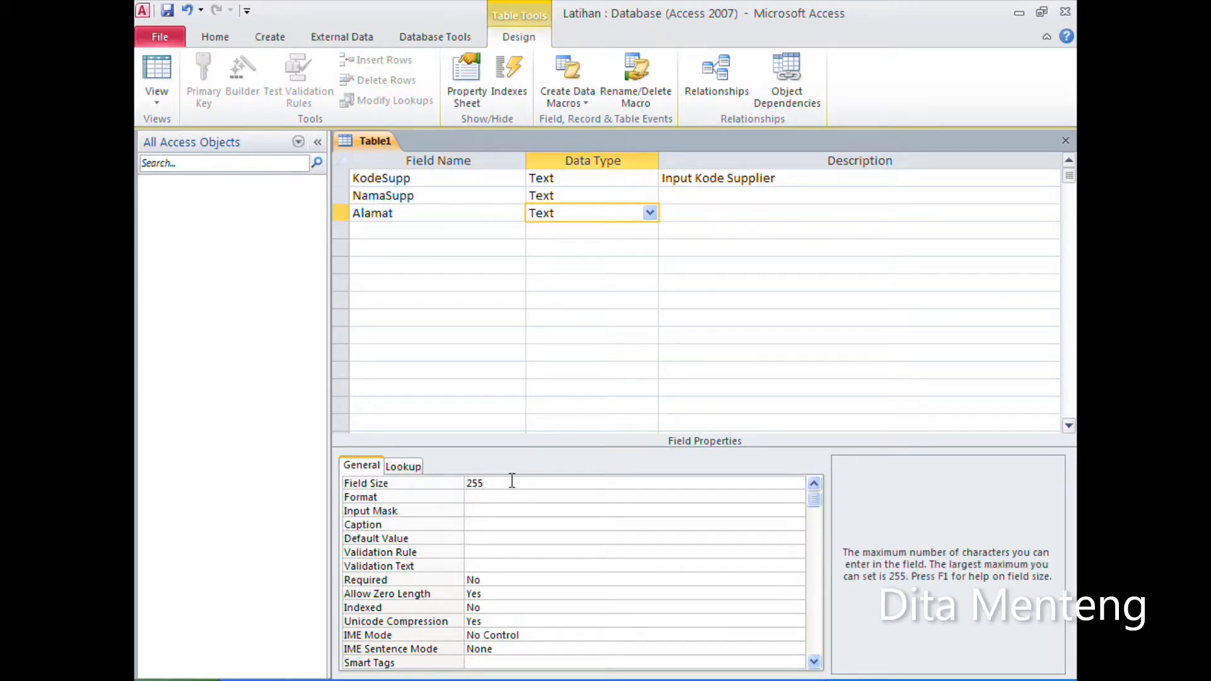
Step: Enter the description "Input nama supplier" for NamaSupp and "input alamat" for Alamat
click(745, 195)
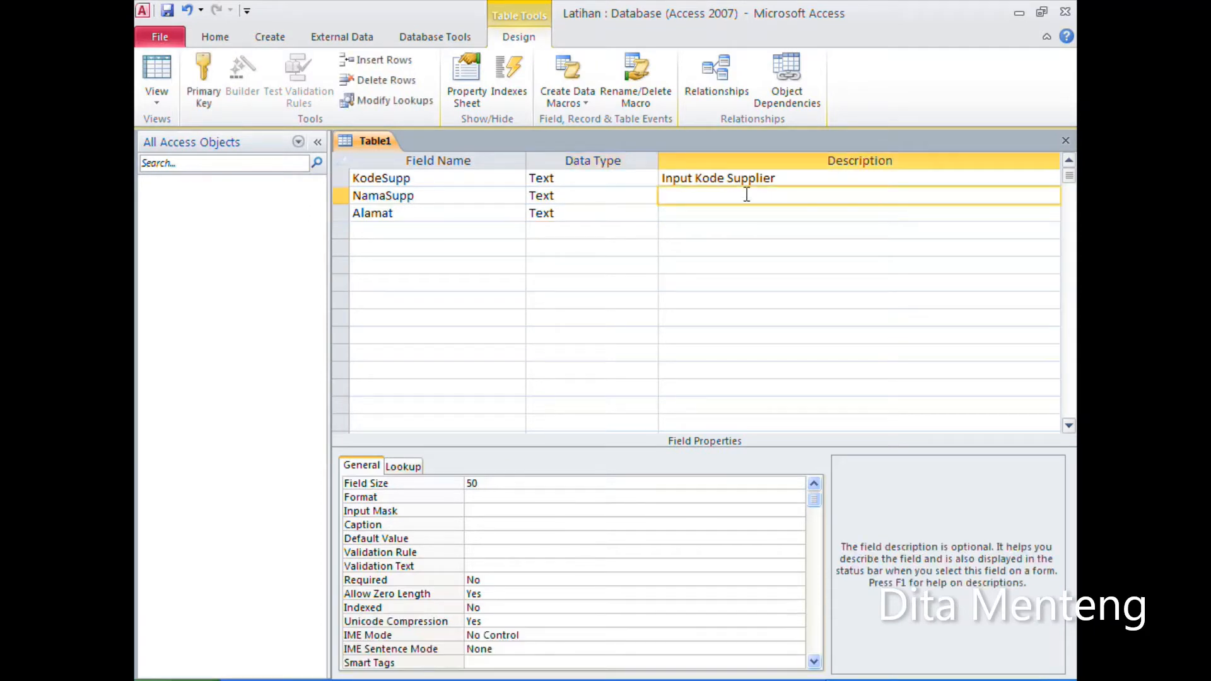
text(Input nama supplier)
click(717, 214)
text(inut)
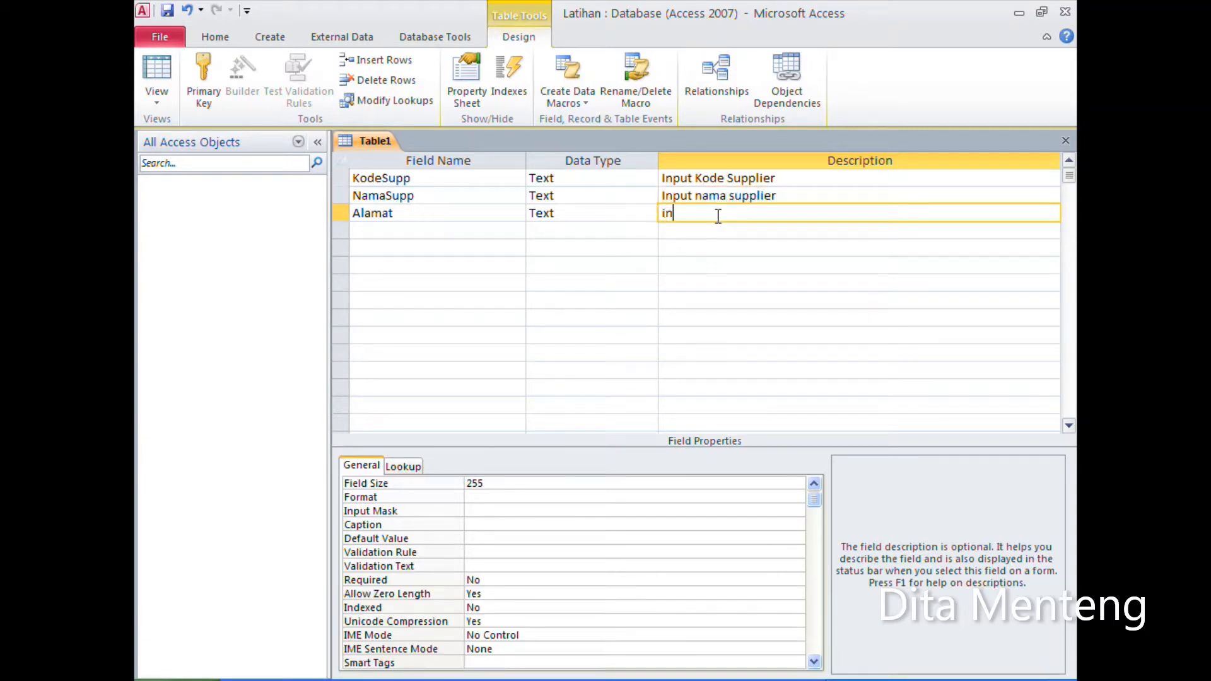
key(BackSpace)
key(BackSpace)
key(BackSpace)
text(put alamat)
Step: Set the KodeSupp field as the table's primary key
click(438, 179)
click(436, 194)
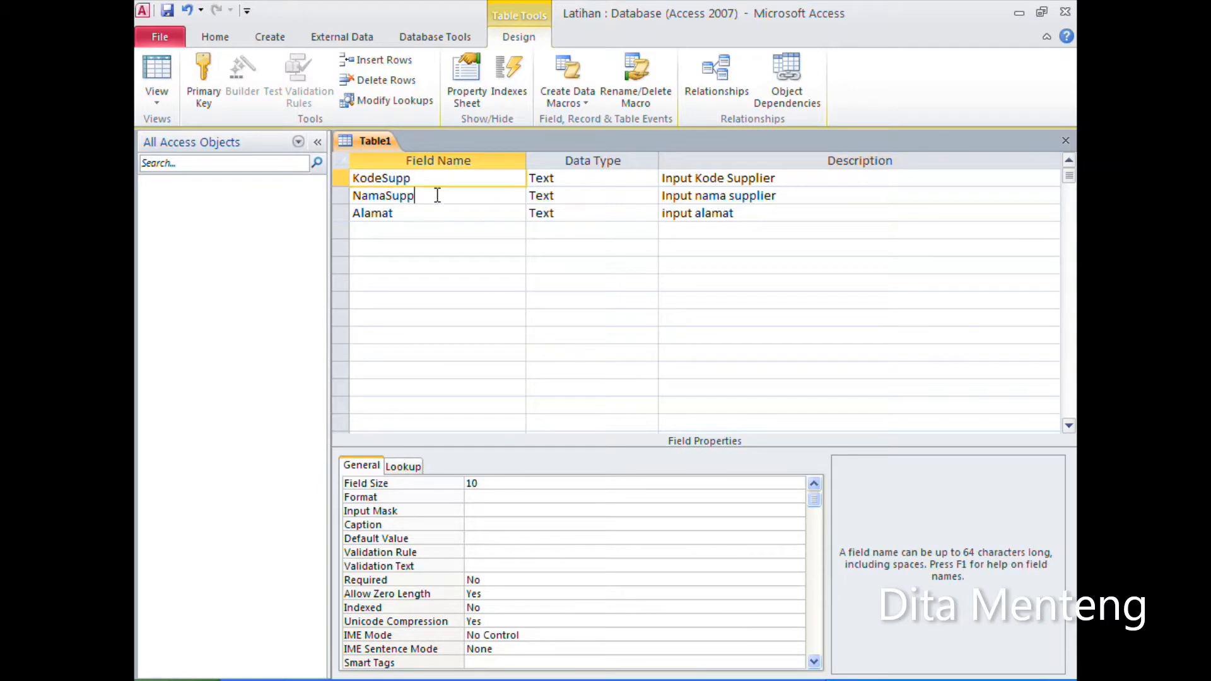
click(433, 214)
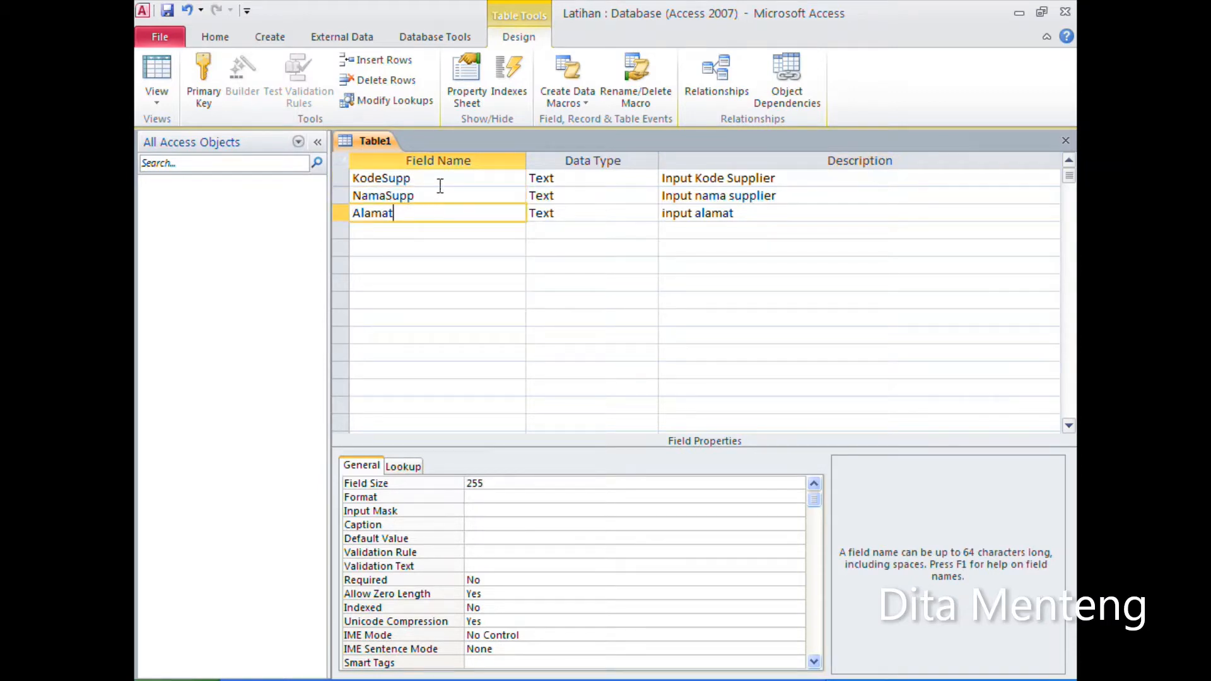
click(451, 196)
click(457, 179)
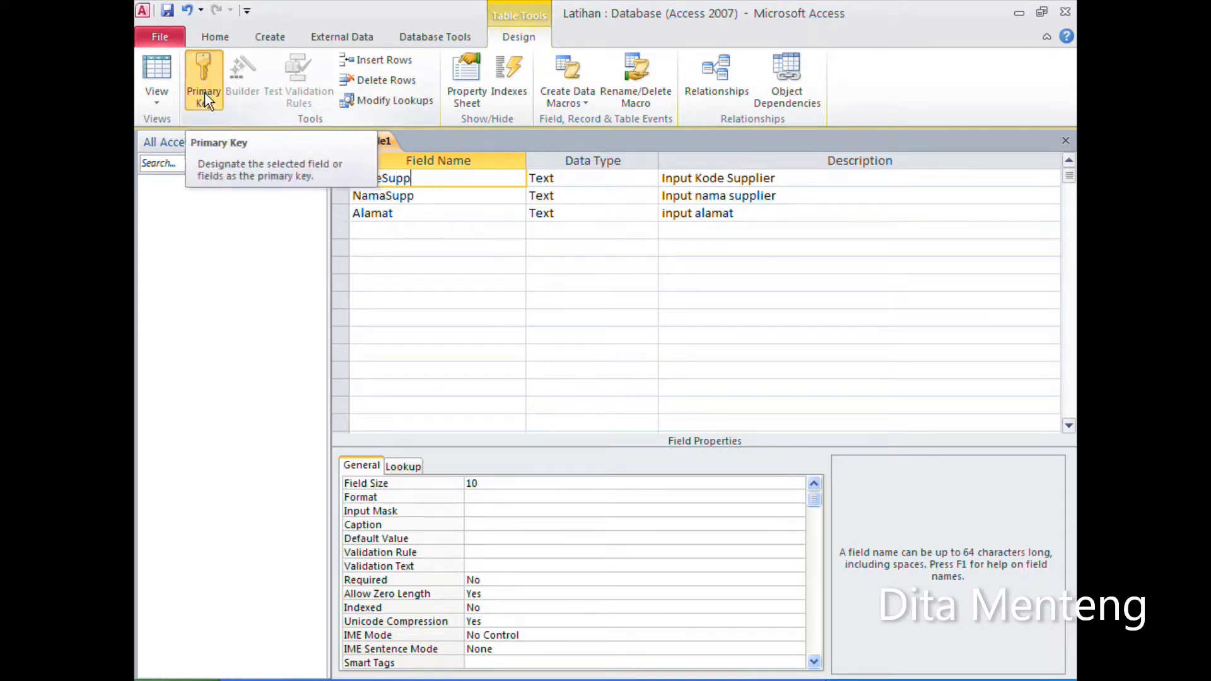
click(205, 96)
click(441, 196)
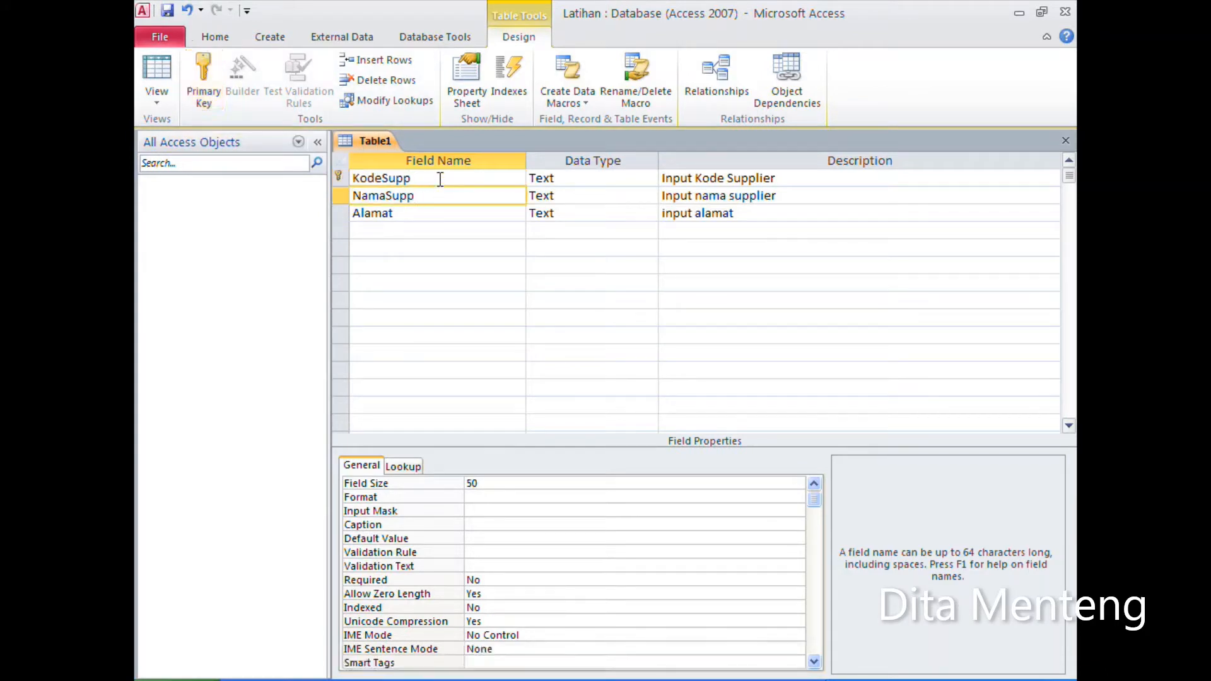
click(441, 179)
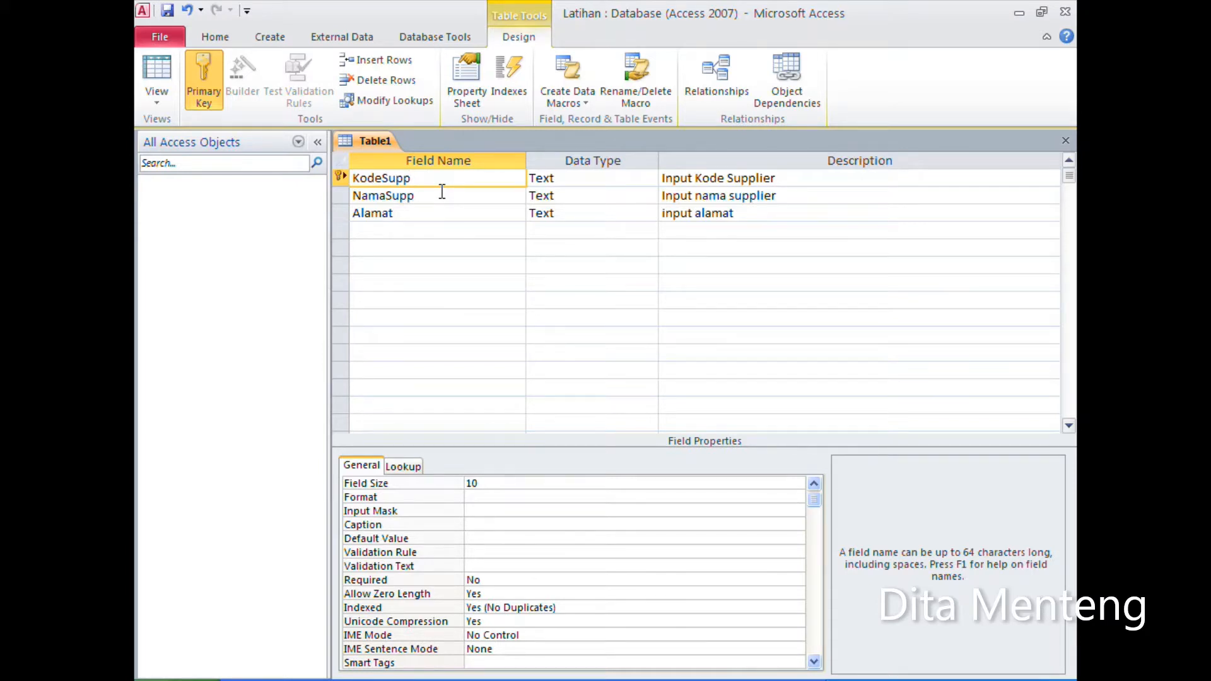
Step: Review the data types available for the KodeSupp field without changing its type
click(584, 182)
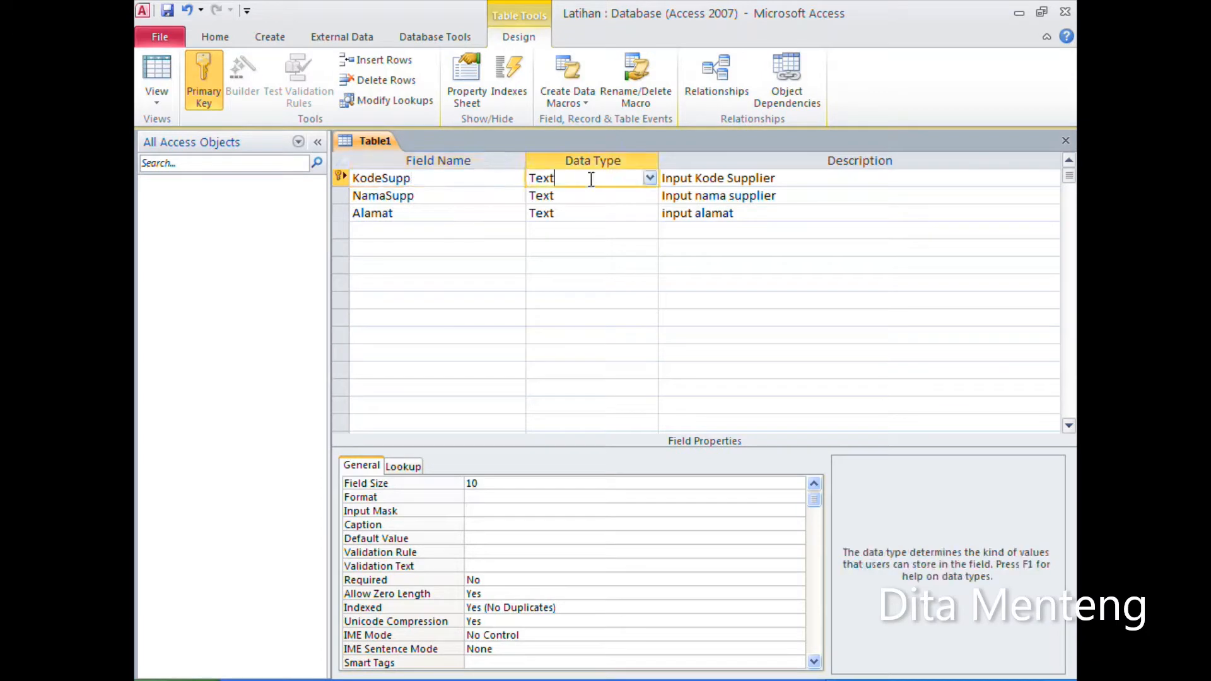
click(648, 180)
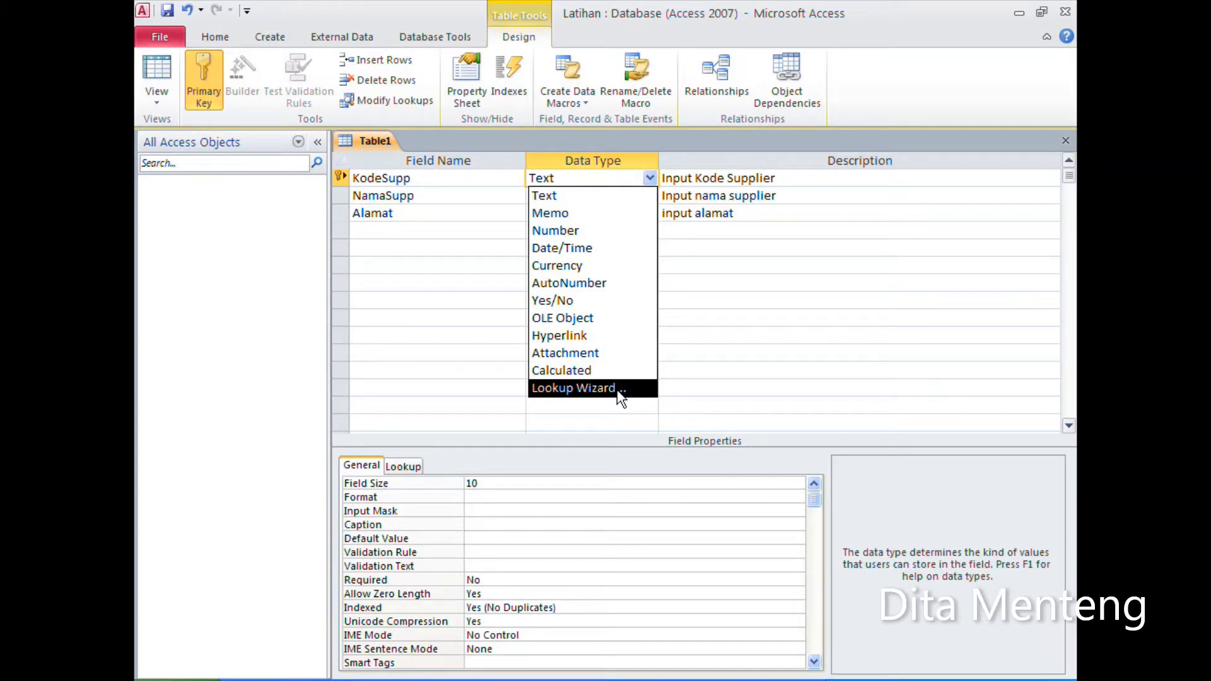
click(411, 246)
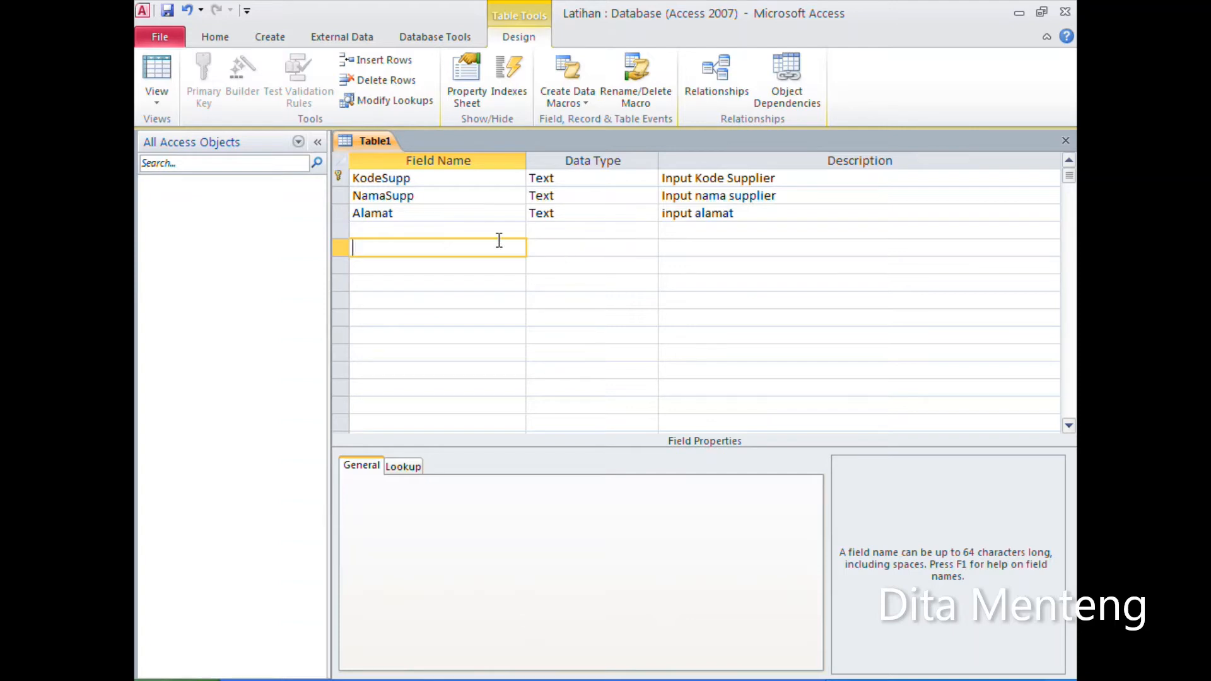
click(442, 213)
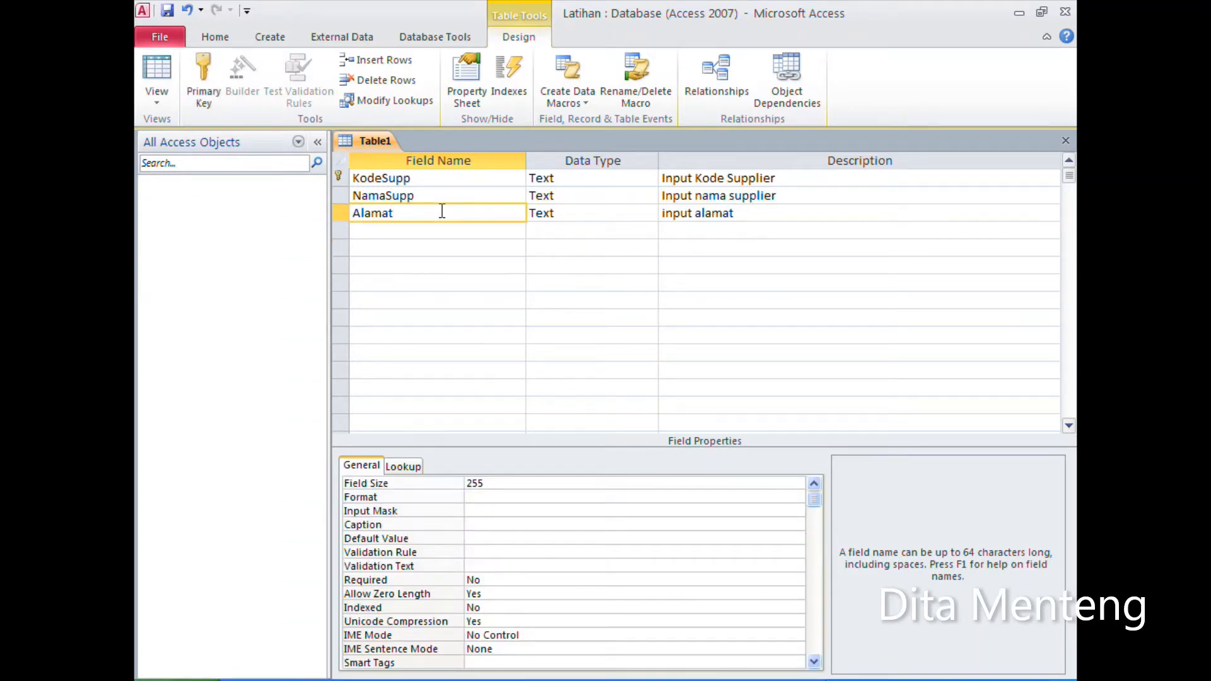
Step: Save the table under the name TBLSupplier and close it
click(166, 10)
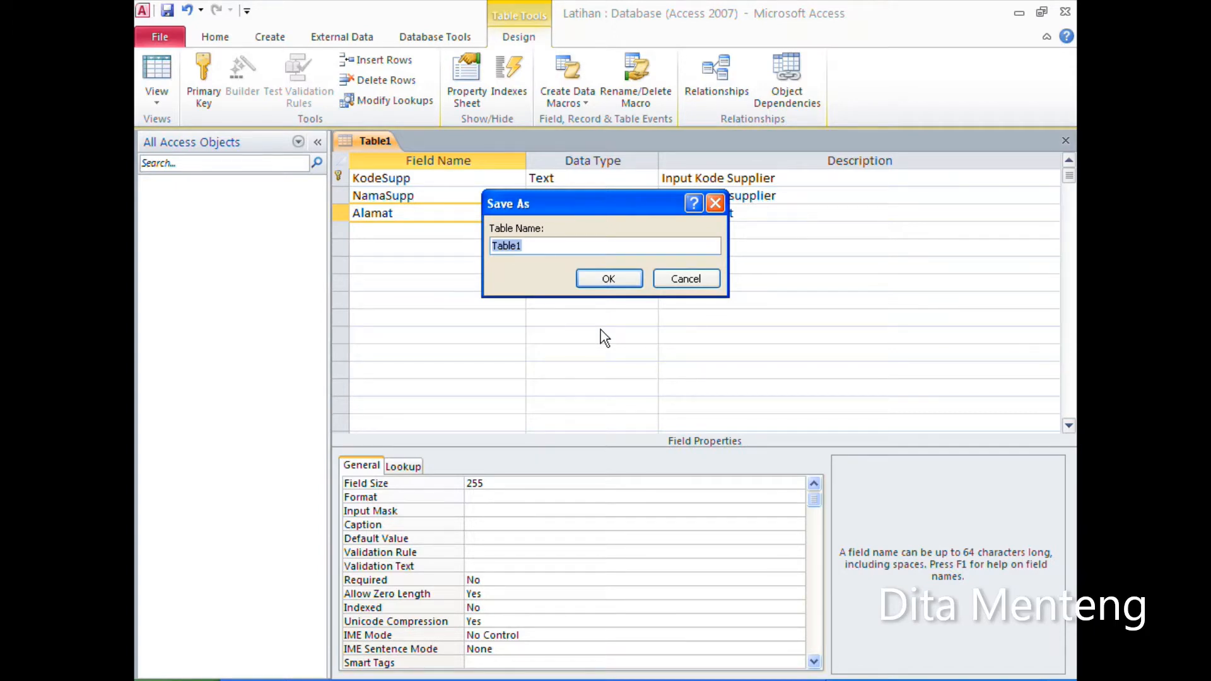
text(TBLSupplier)
click(615, 280)
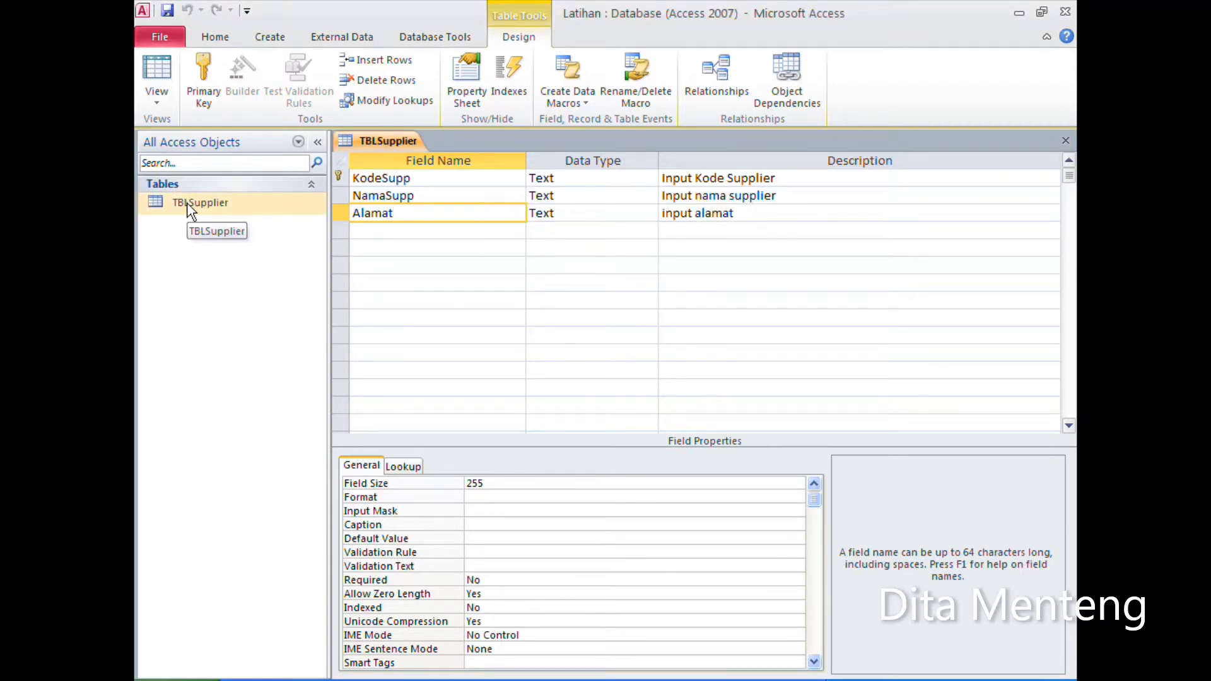
click(1064, 142)
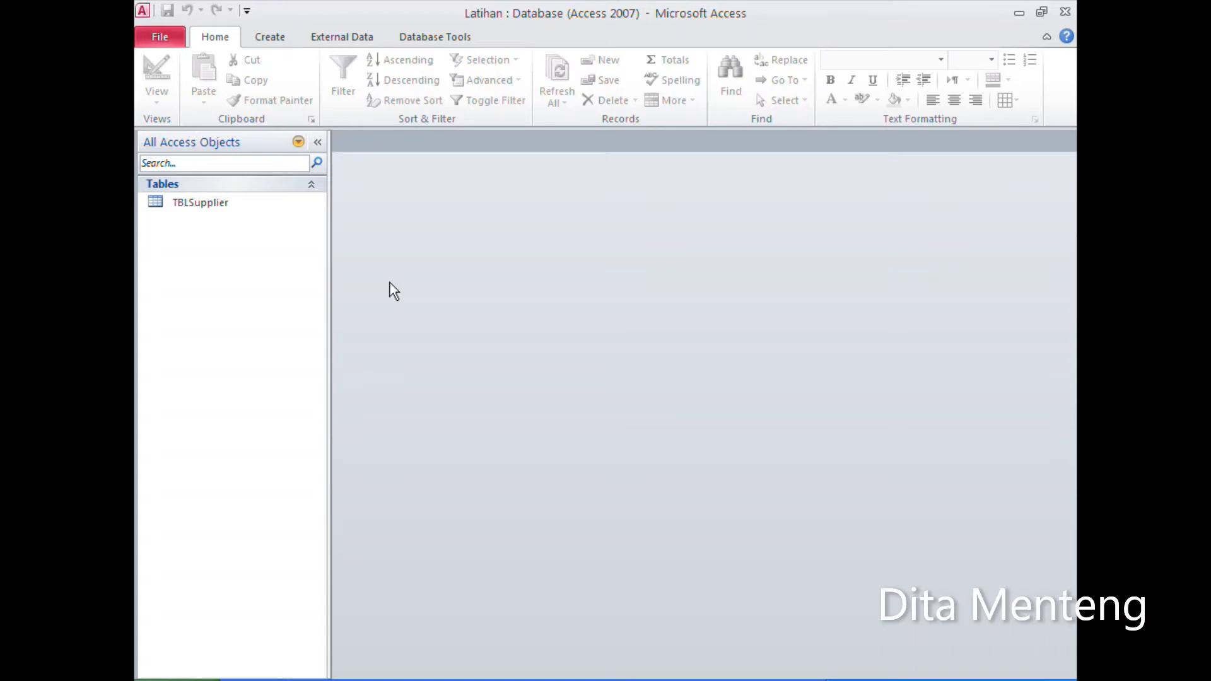
Step: Create another table in design view and add a Text field KodeBrg with field size 20
click(272, 41)
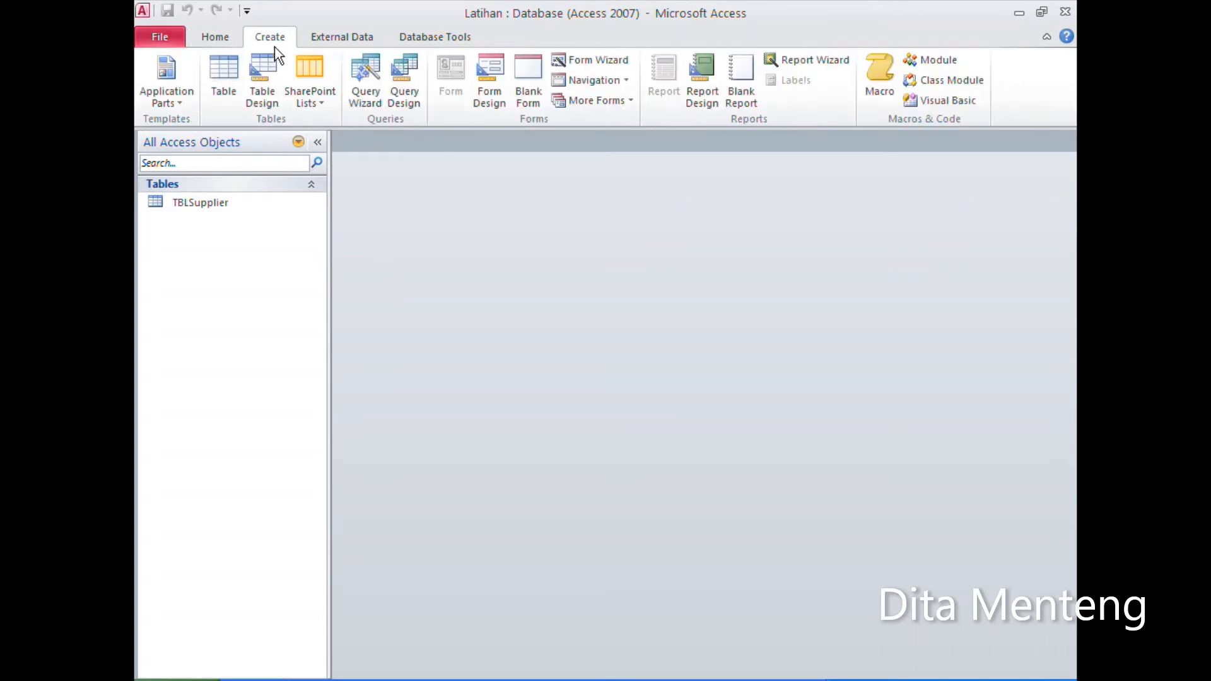
click(260, 103)
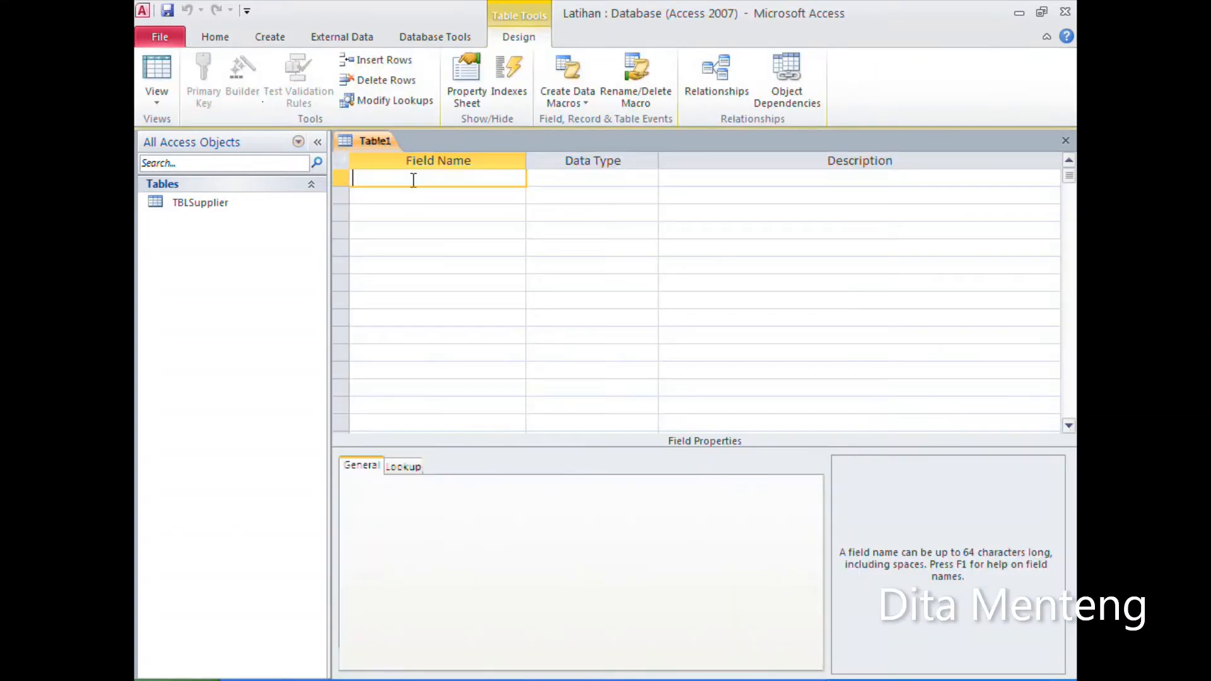
text(KodeBrg)
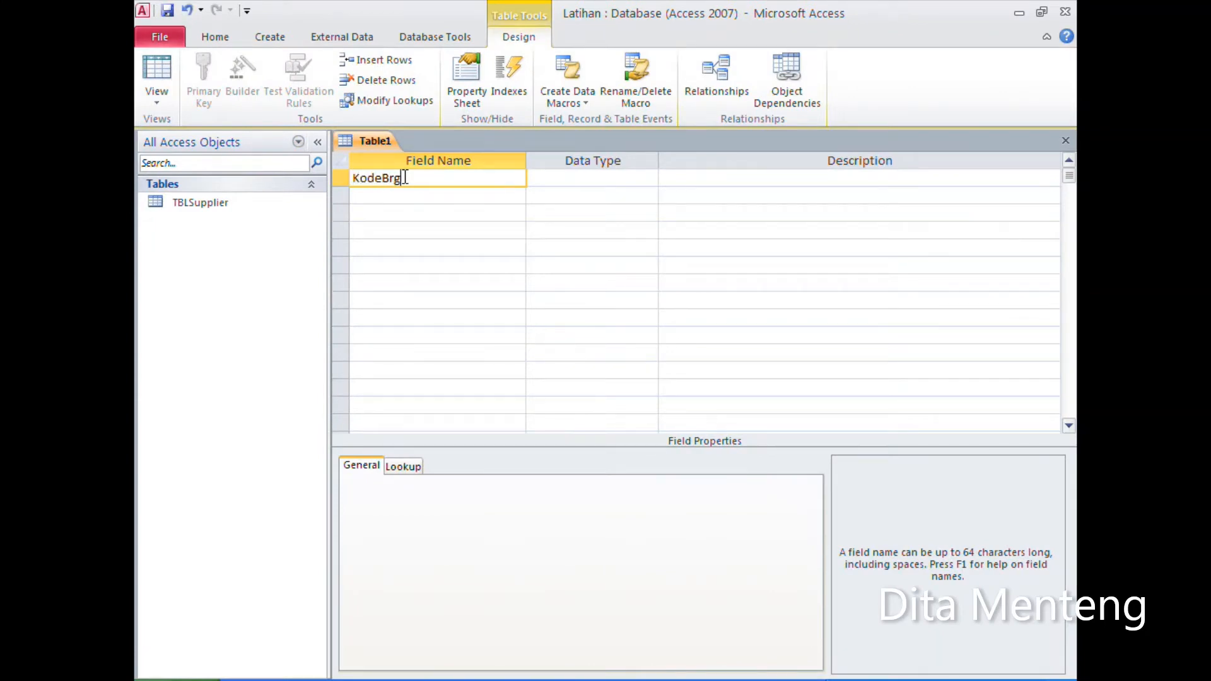
key(Tab)
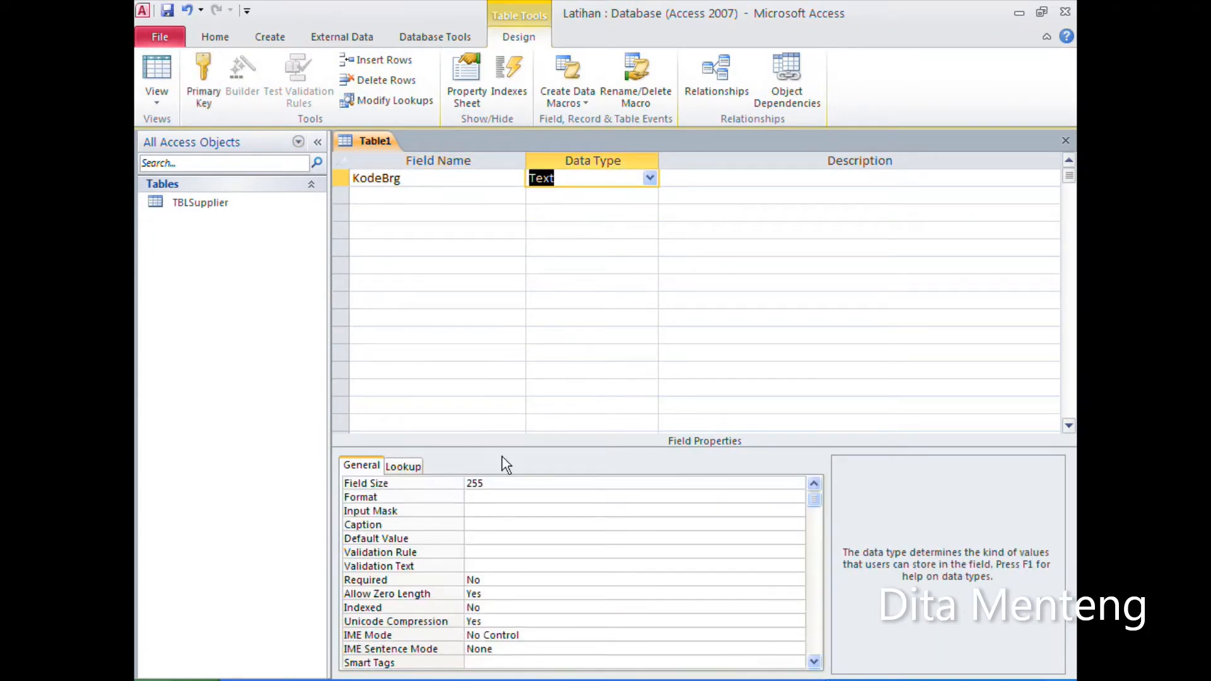
double_click(500, 483)
text(20)
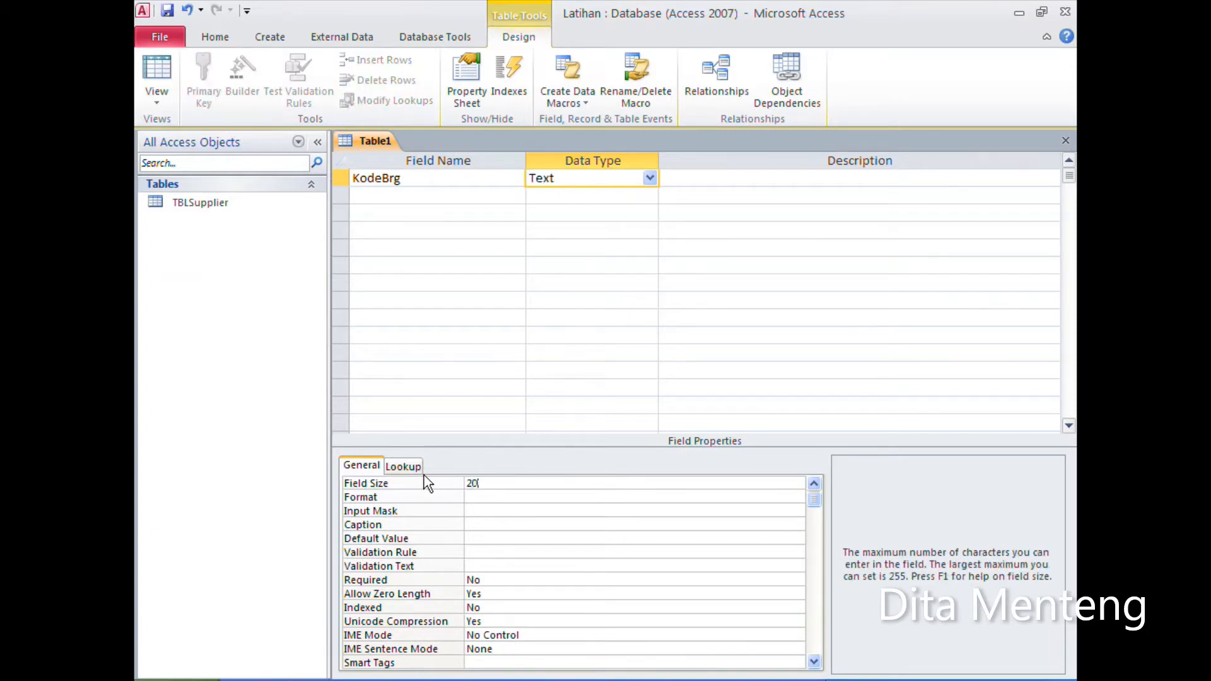
Step: Add a second Text field named NamaBrg below KodeBrg
click(368, 196)
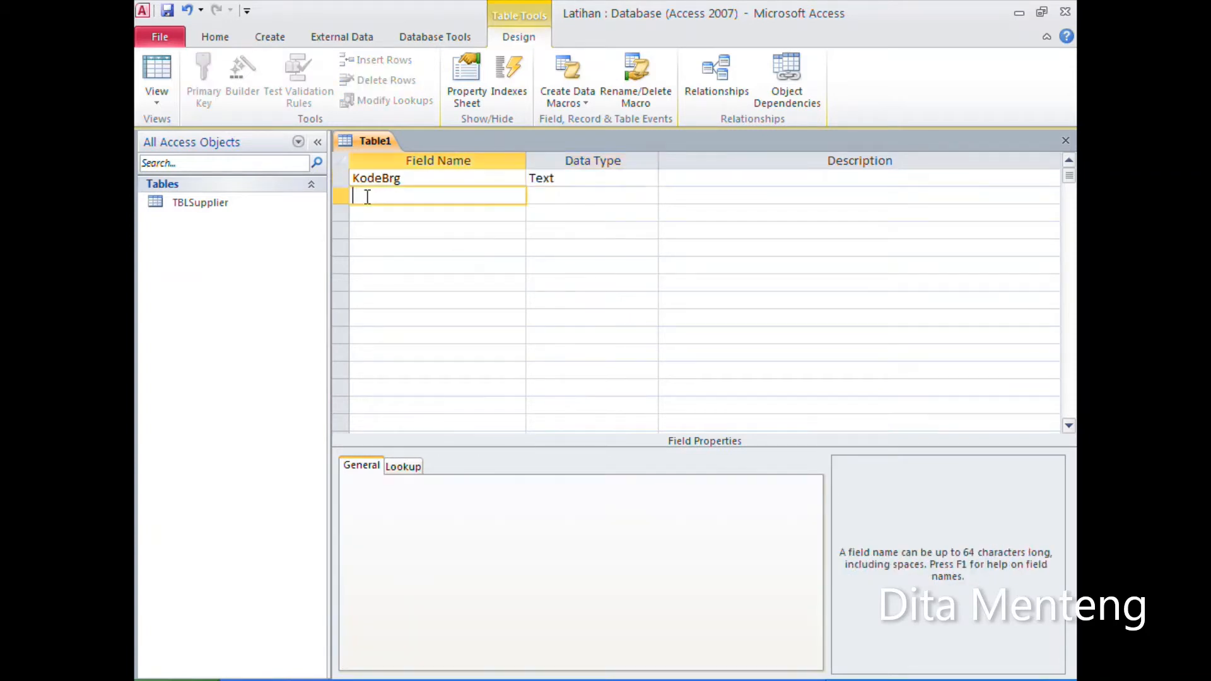
text(NamaSup)
key(BackSpace)
key(BackSpace)
key(BackSpace)
text(Brg)
key(Tab)
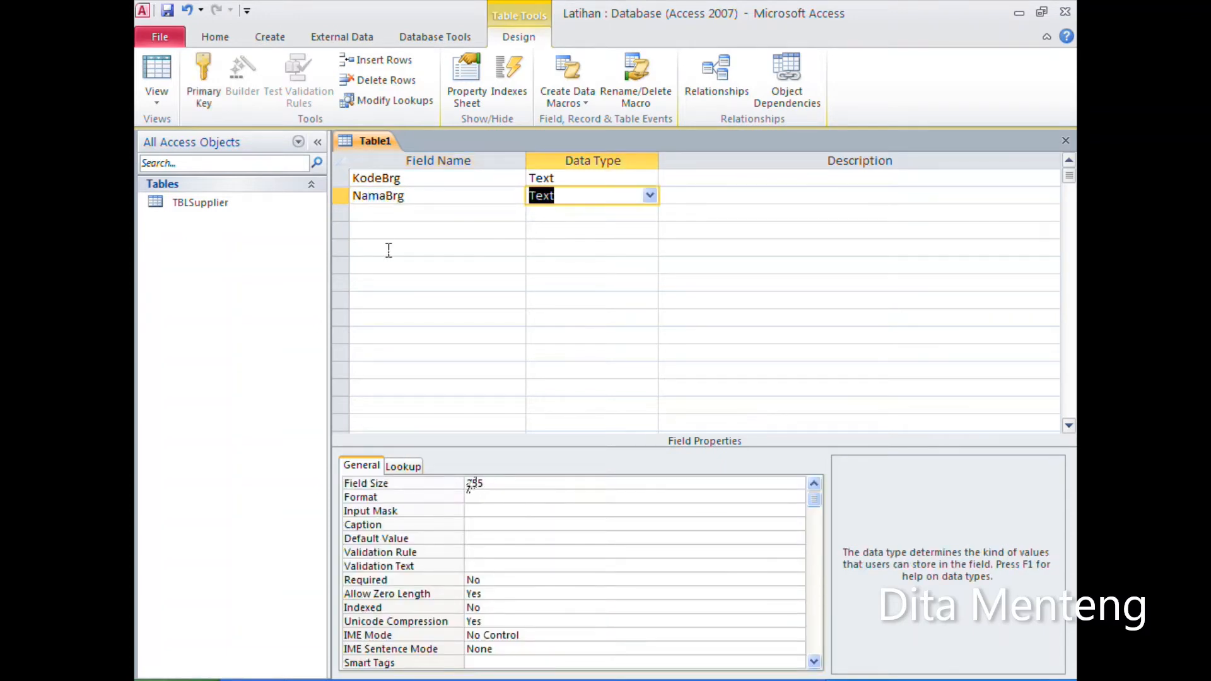
Step: Add a Number field named Harga below NamaBrg
click(386, 214)
text(Harga)
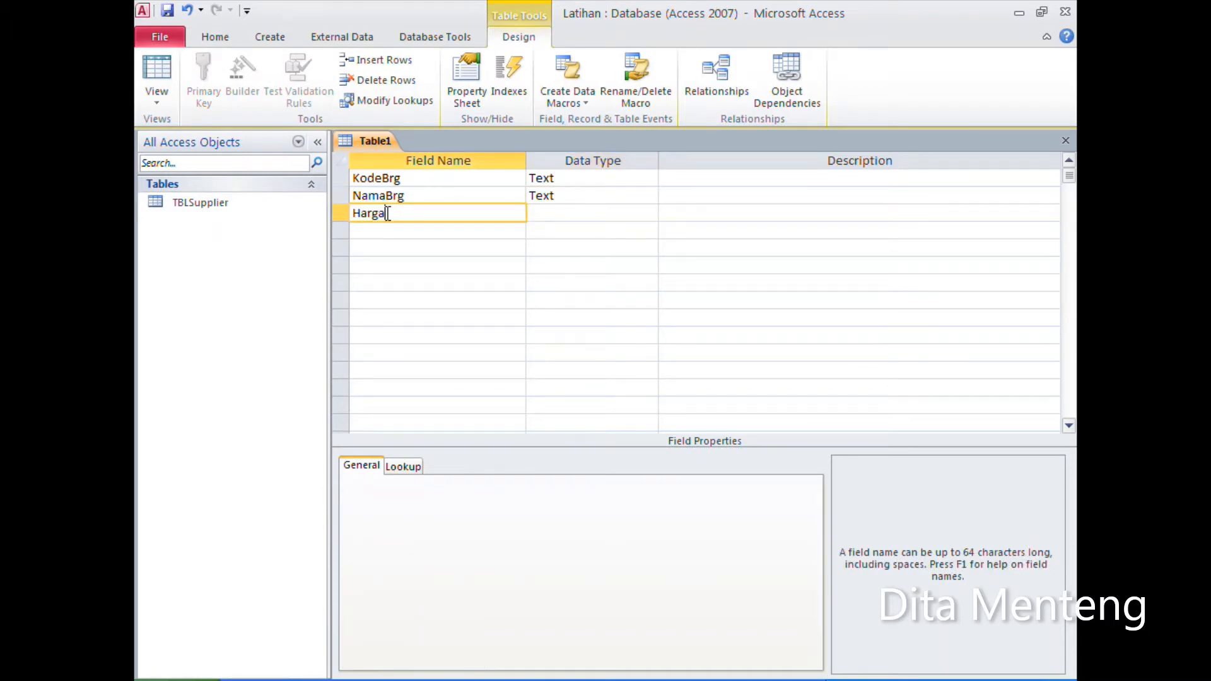
key(Tab)
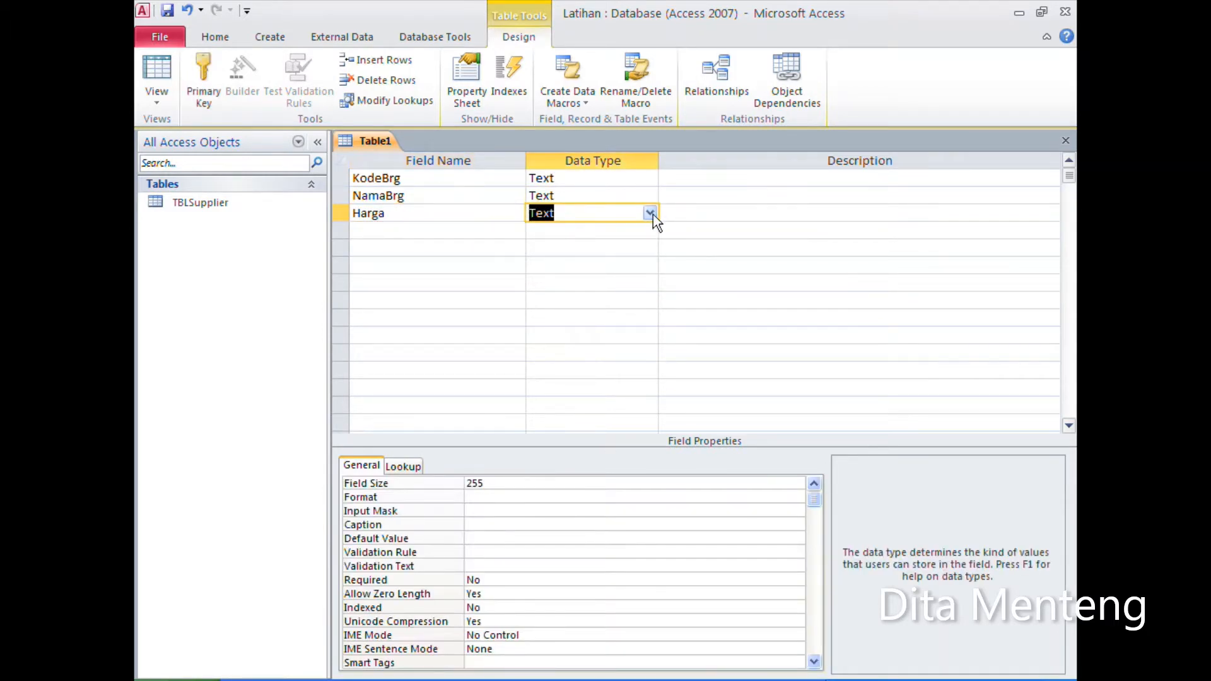
click(652, 215)
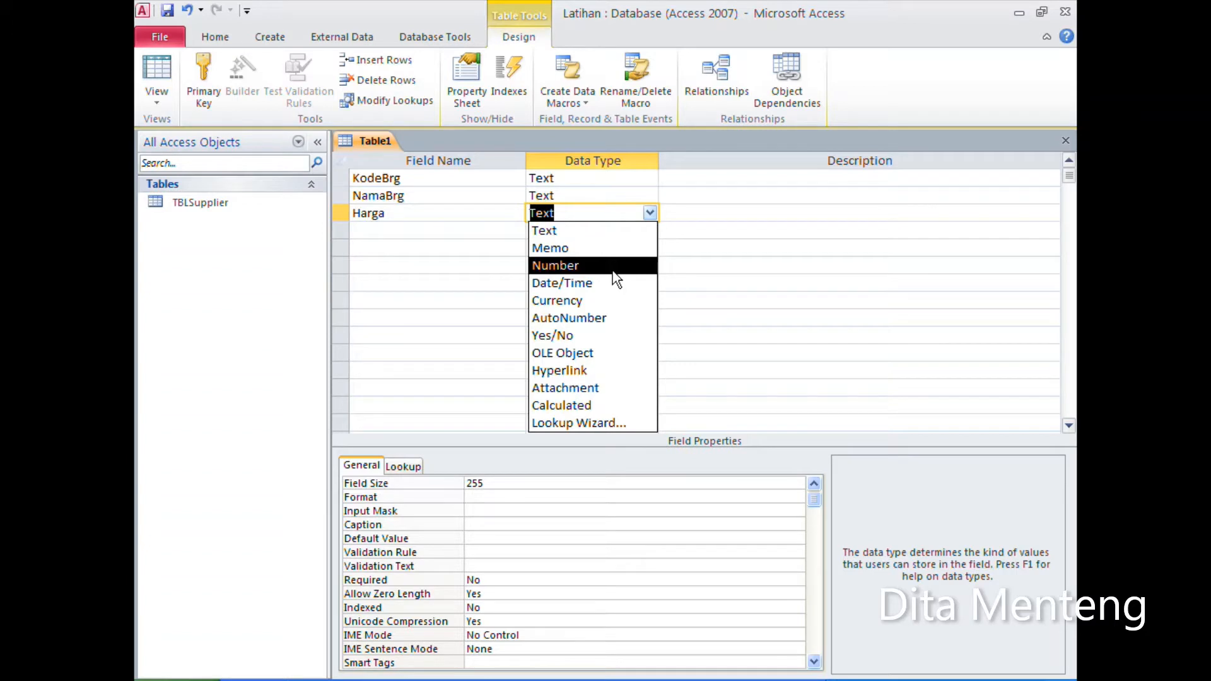
click(613, 272)
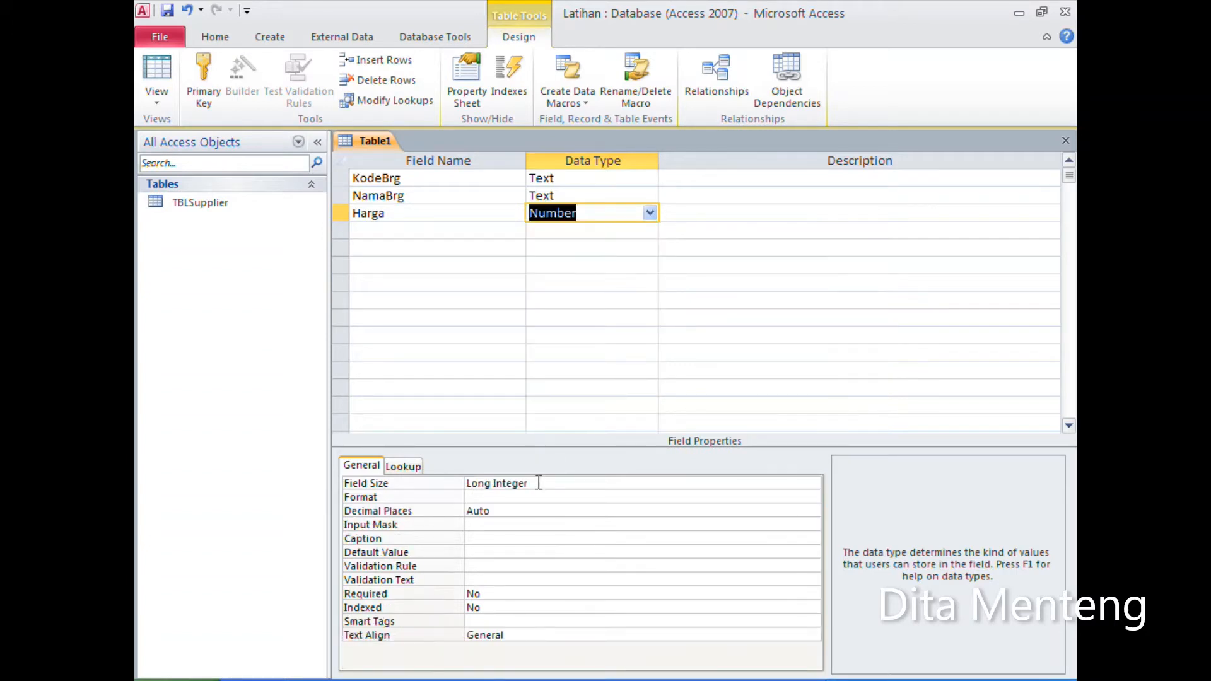
Step: Set the Harga field's size to Double and its format to #.###
click(539, 482)
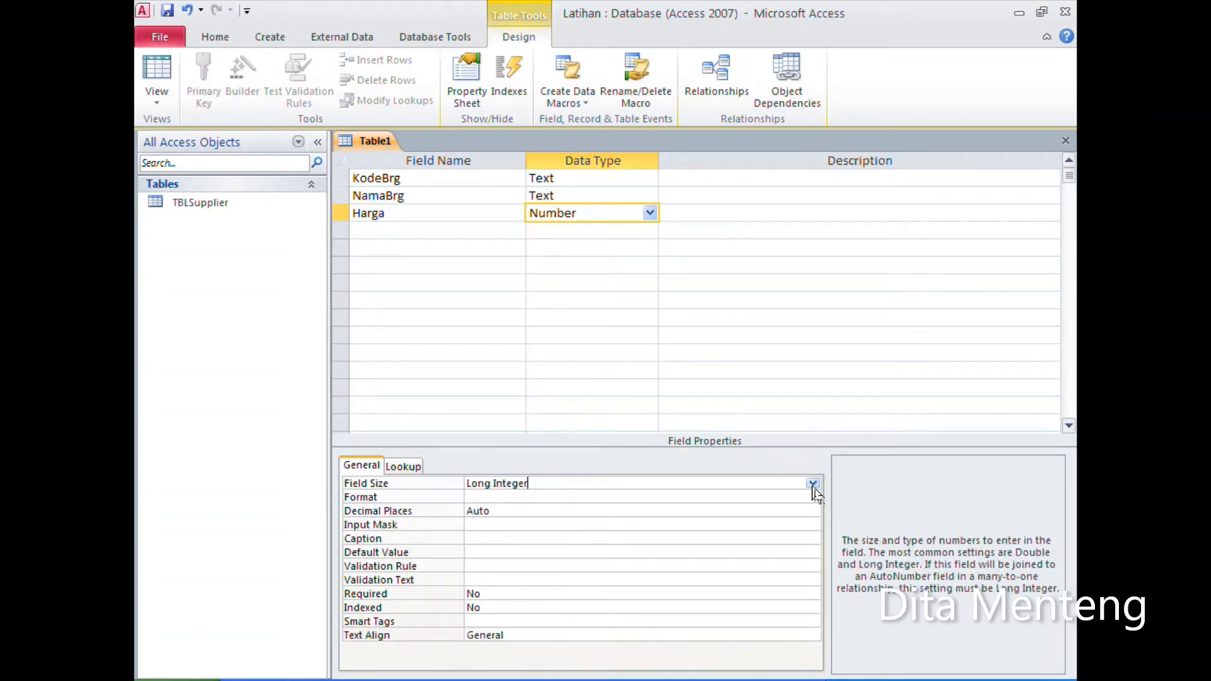
click(812, 484)
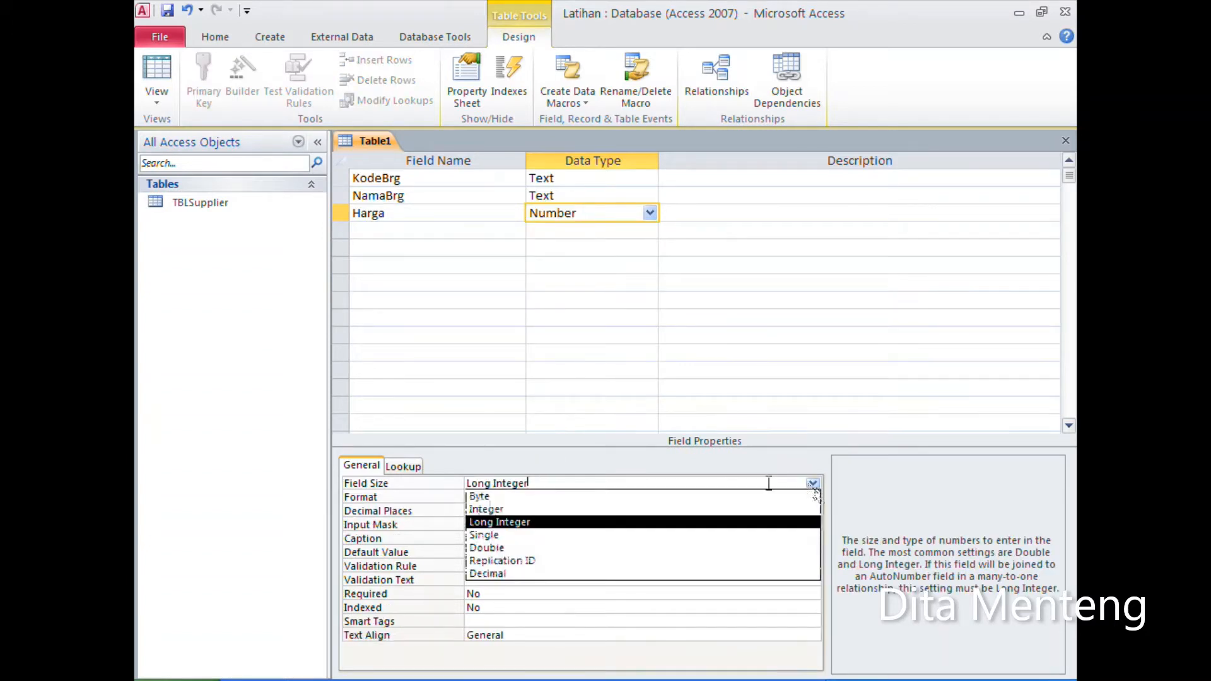
click(552, 547)
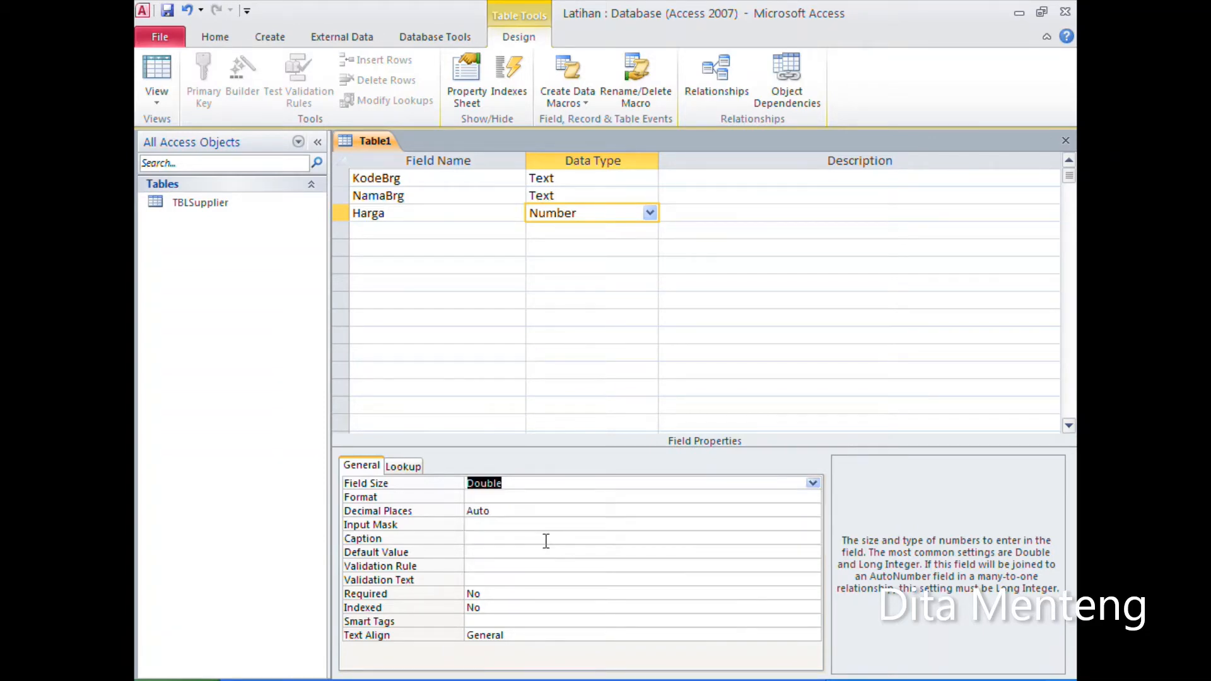
click(495, 497)
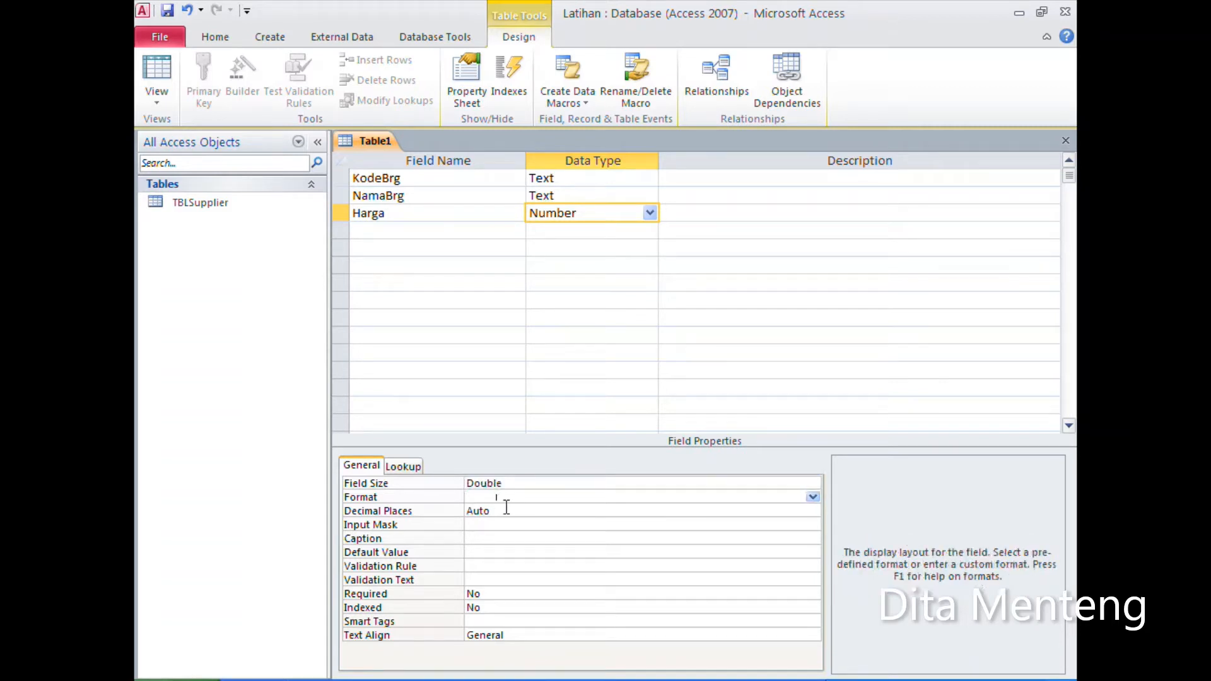
click(812, 497)
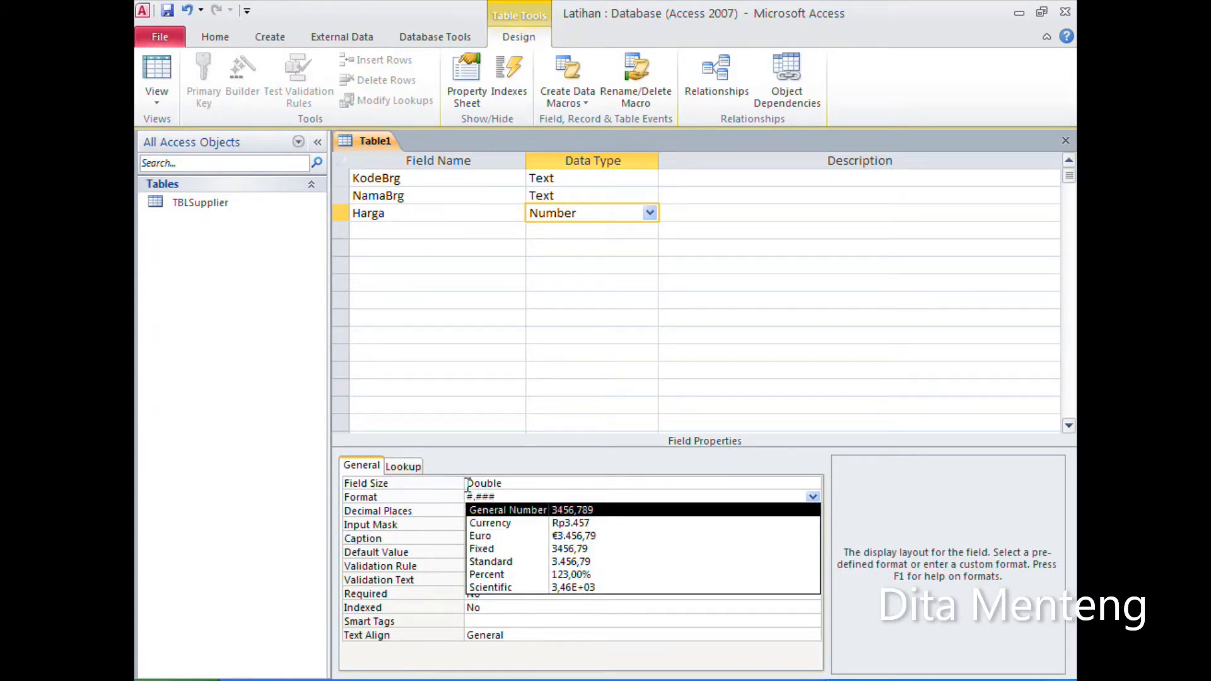
key(Return)
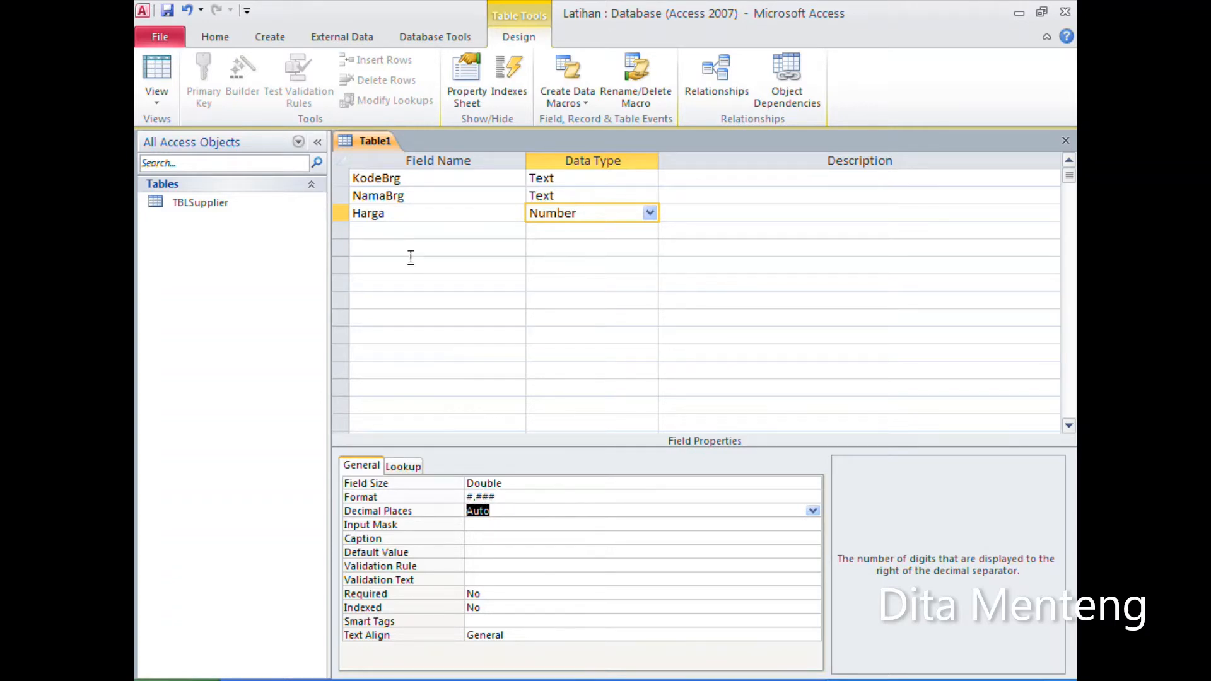
Step: Add a Text field named KodeSupp below Harga and set its field size to 10
click(395, 232)
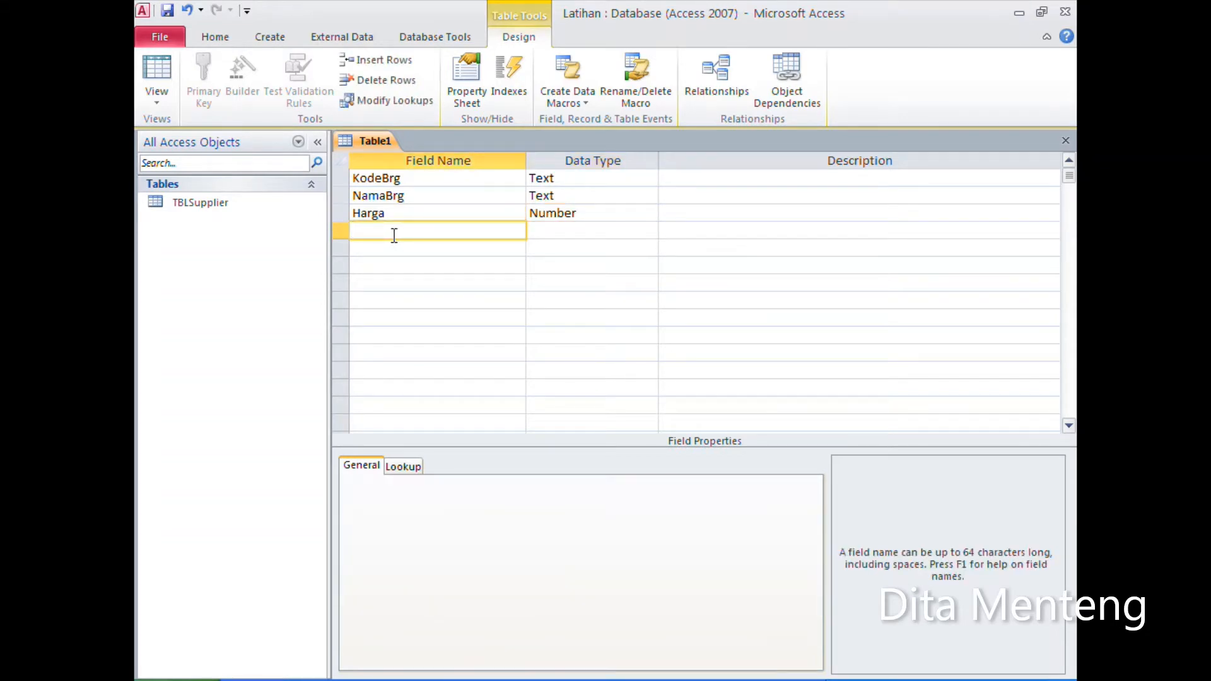
text(KodeSupp)
key(BackSpace)
key(BackSpace)
key(BackSpace)
text(pp)
key(Tab)
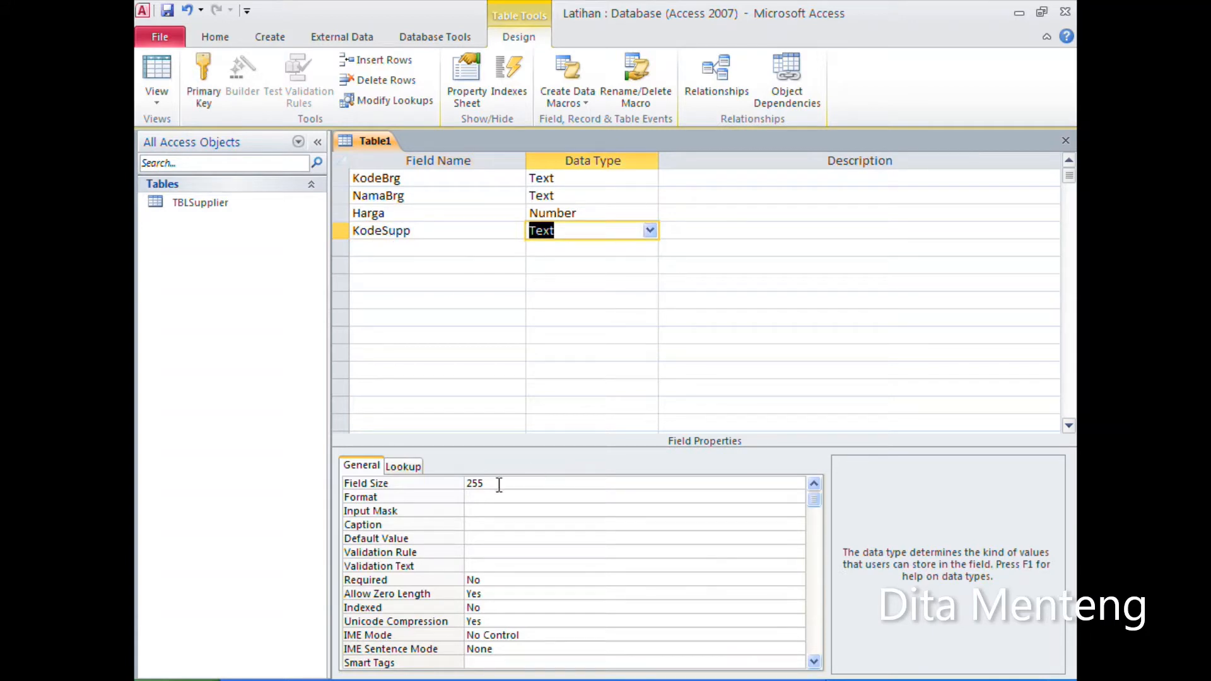
click(398, 481)
text(10)
key(Return)
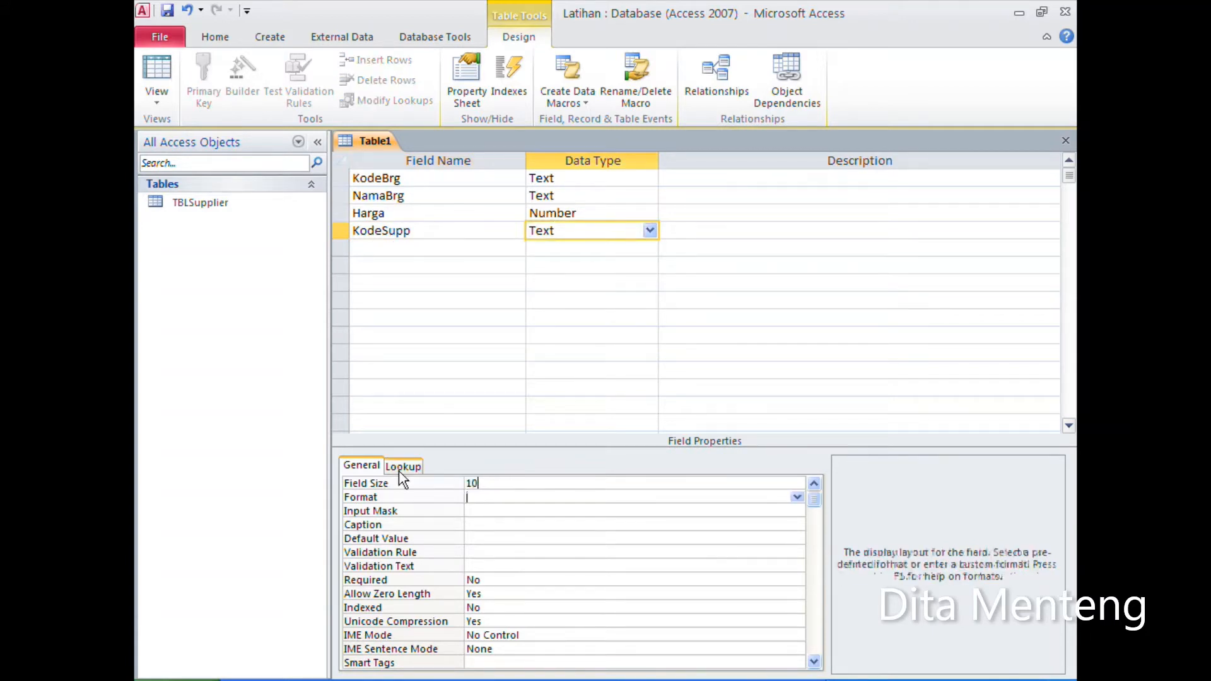
Step: Check the KodeSupp field's type and size in TBLSupplier's design, and close that table again
right_click(212, 209)
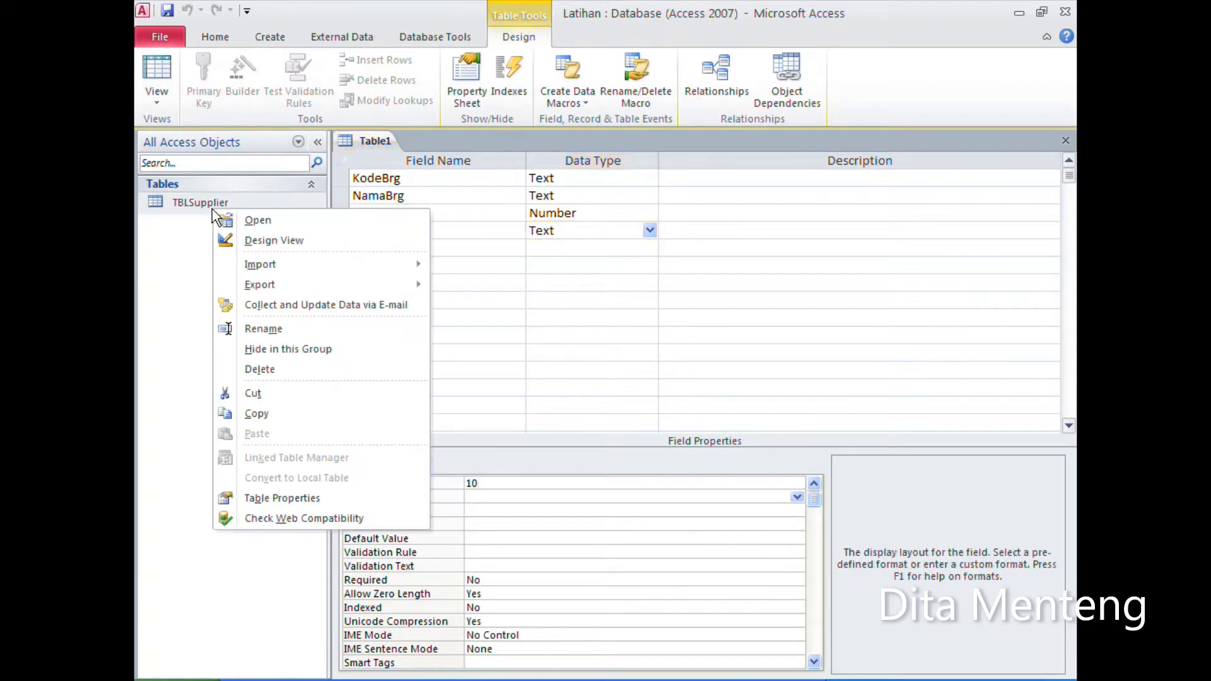
click(237, 243)
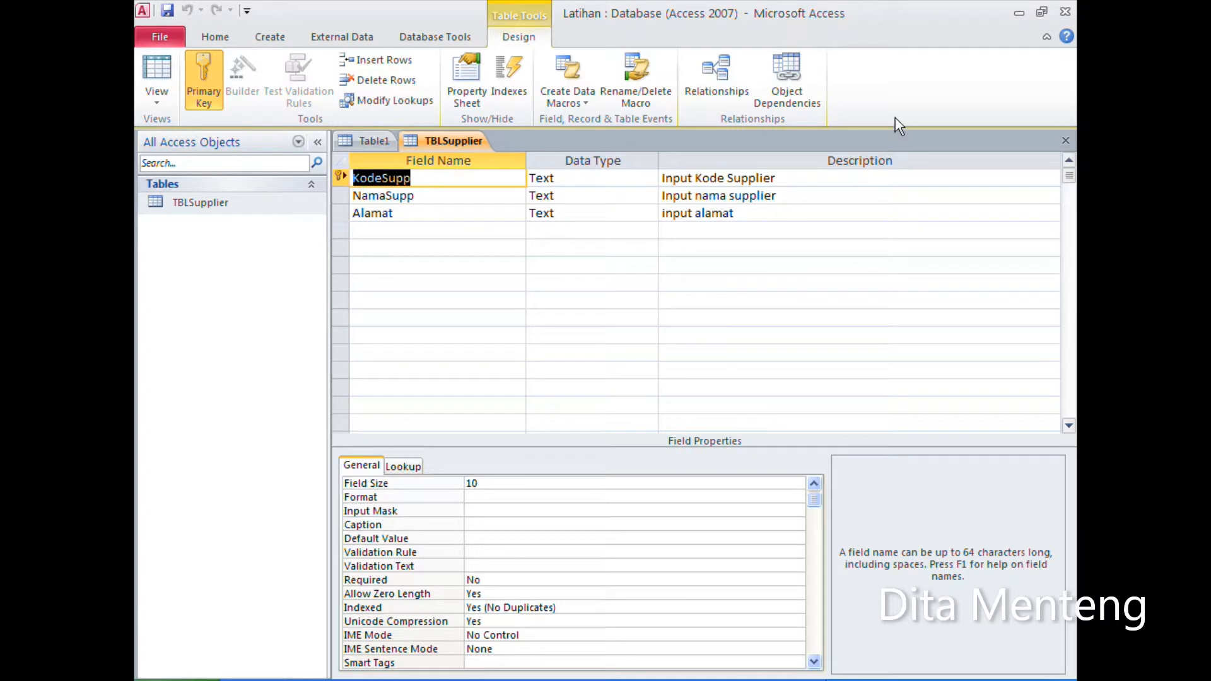
click(1066, 141)
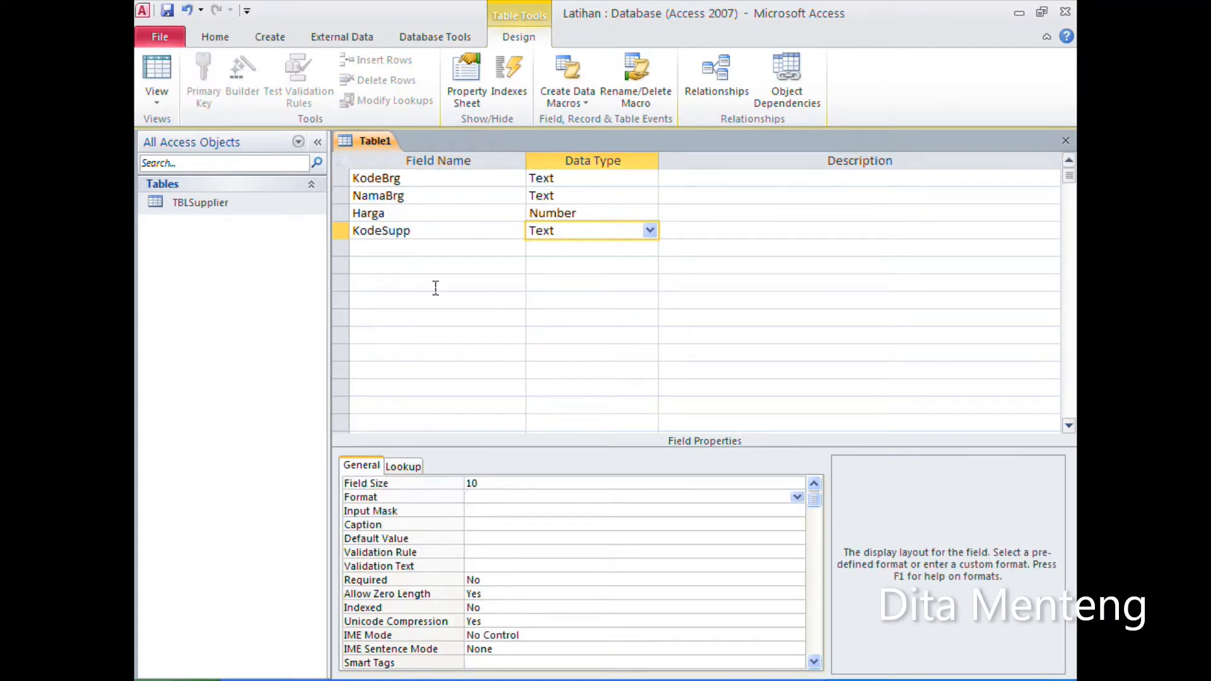
Step: Save the new table as TBLBarang without having a primary key created automatically
click(415, 249)
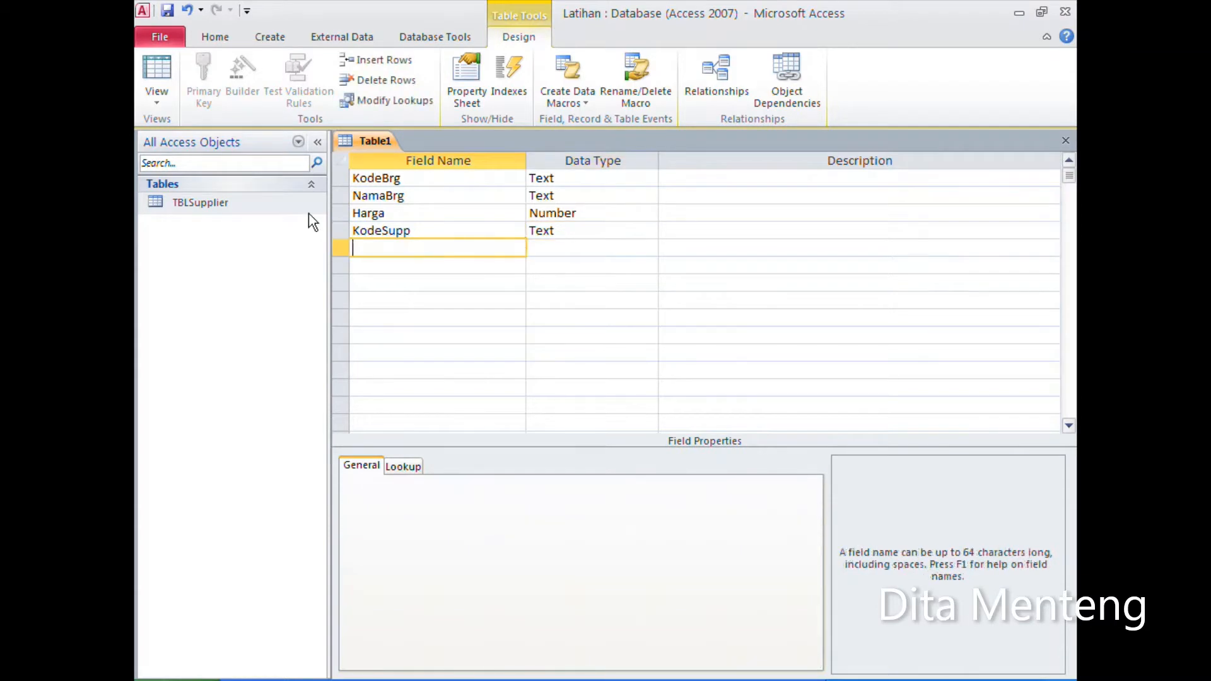
click(168, 12)
text(TBLBarang)
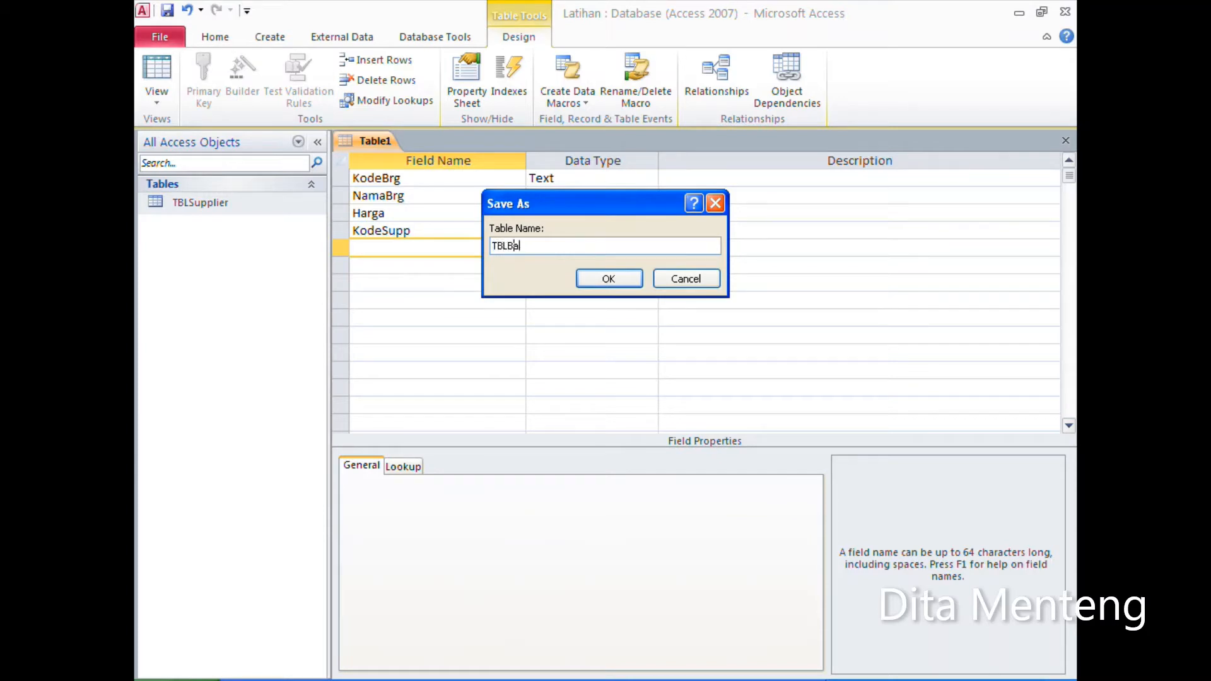
click(617, 280)
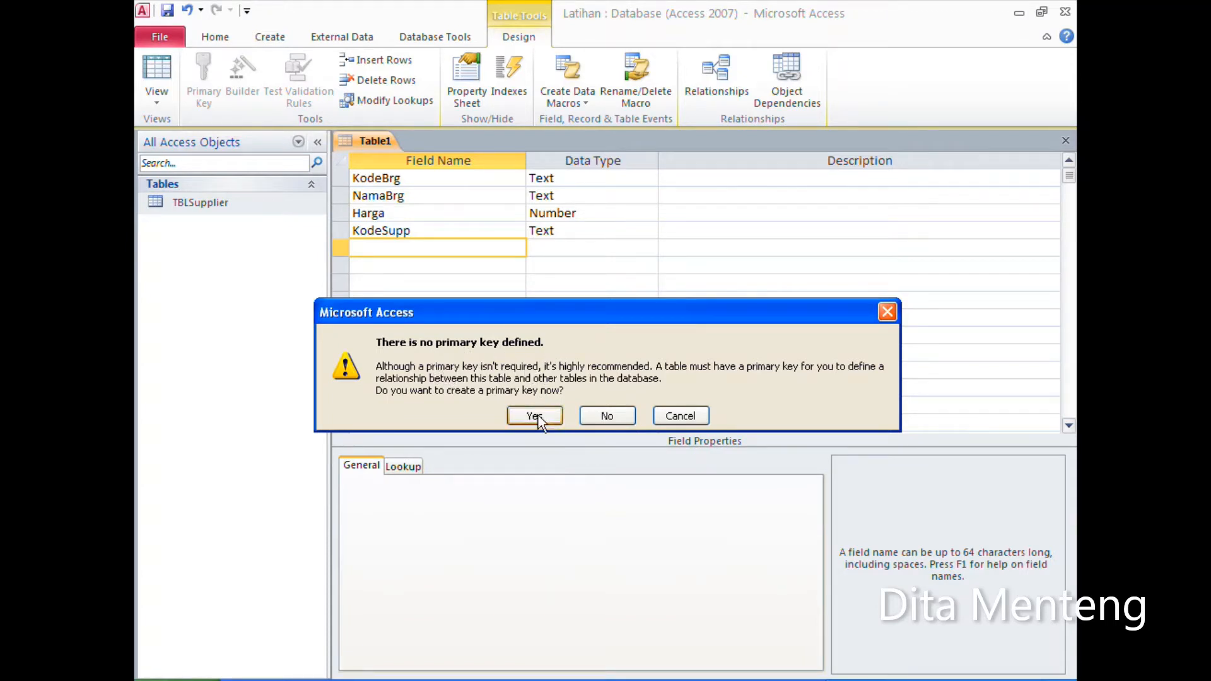
click(615, 416)
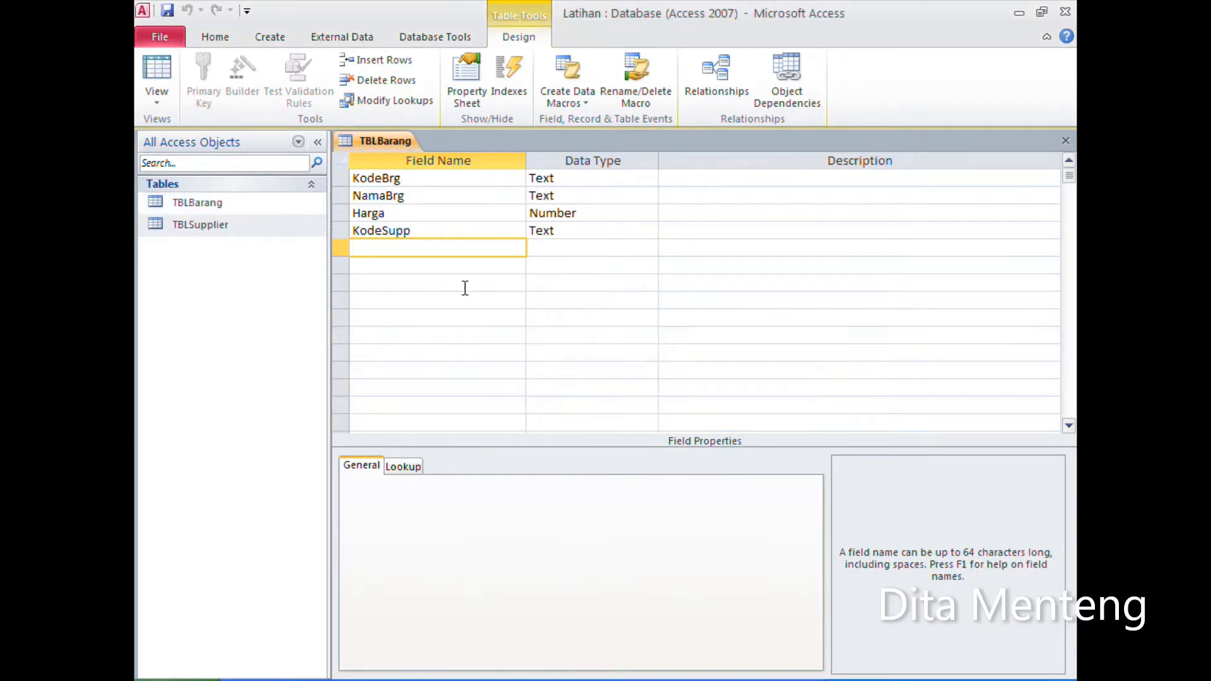
Step: Make KodeBrg the primary key of TBLBarang and close the table, saving the design change
click(341, 181)
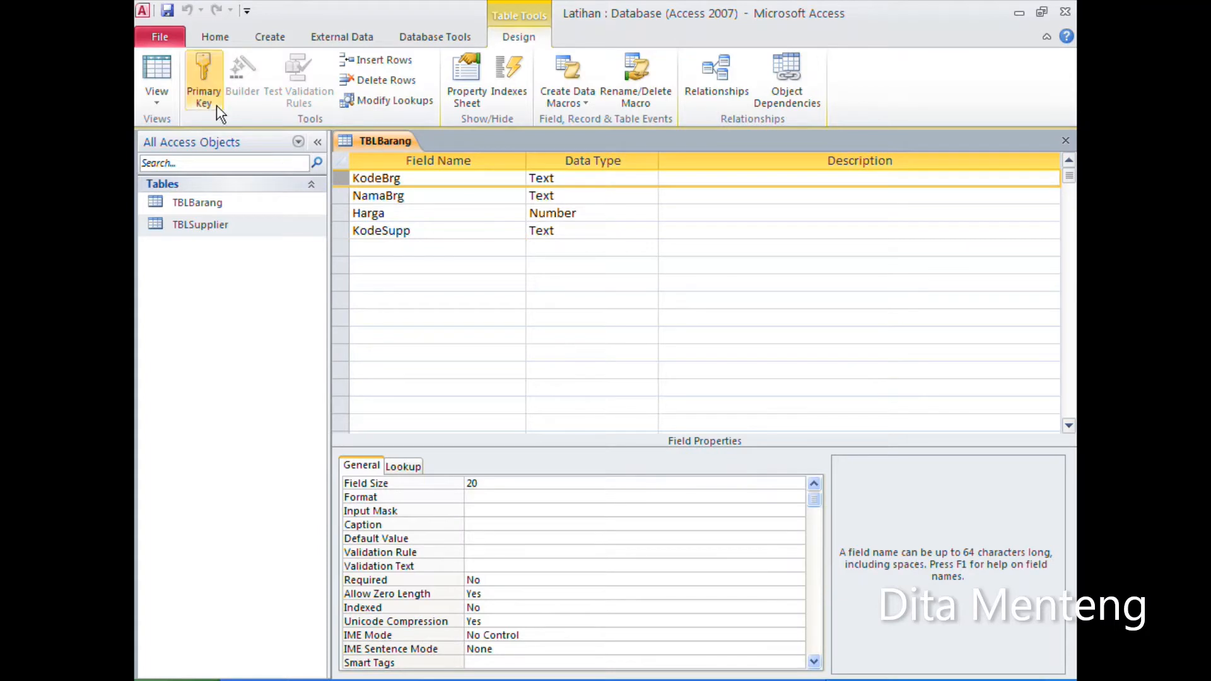
click(204, 73)
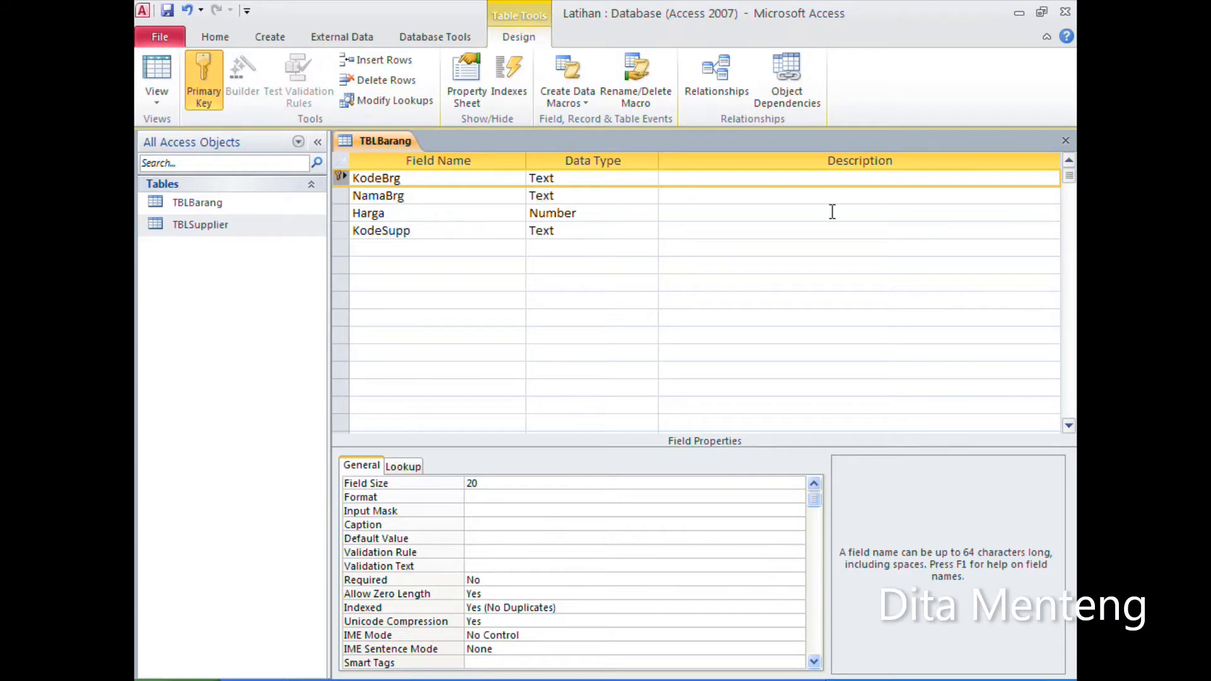
click(1065, 141)
click(548, 403)
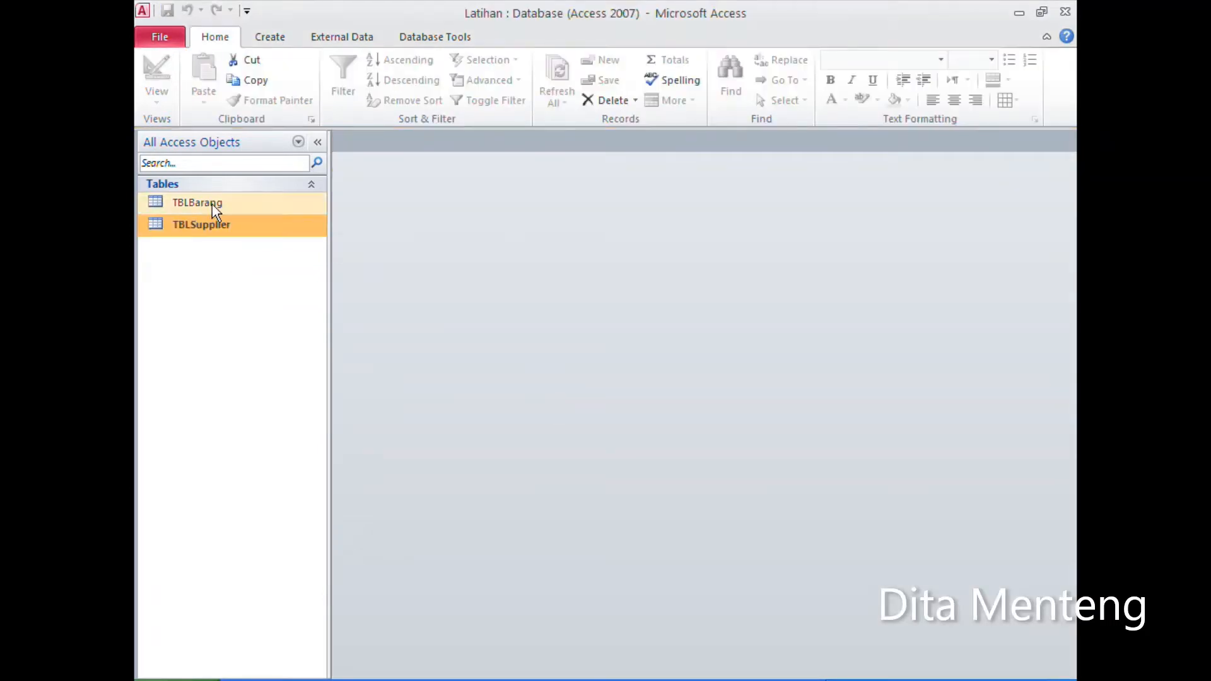
Step: Open TBLSupplier in datasheet view and place the cursor in the KodeSupp cell of the empty record
double_click(241, 224)
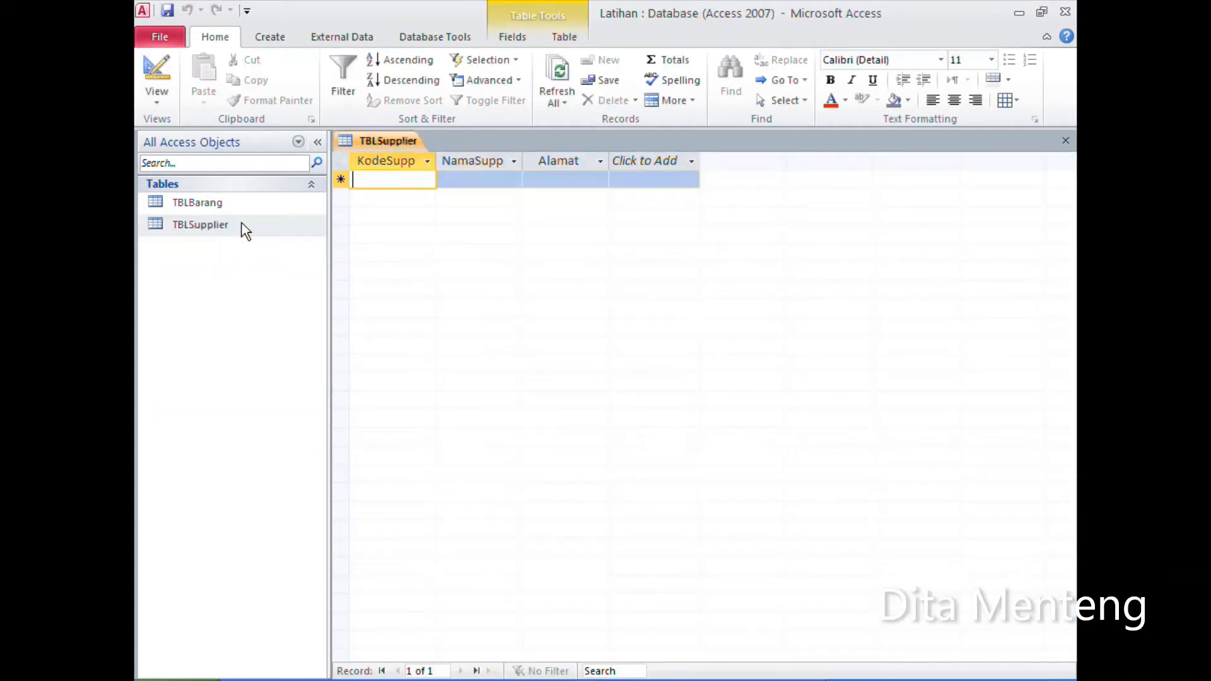
right_click(244, 225)
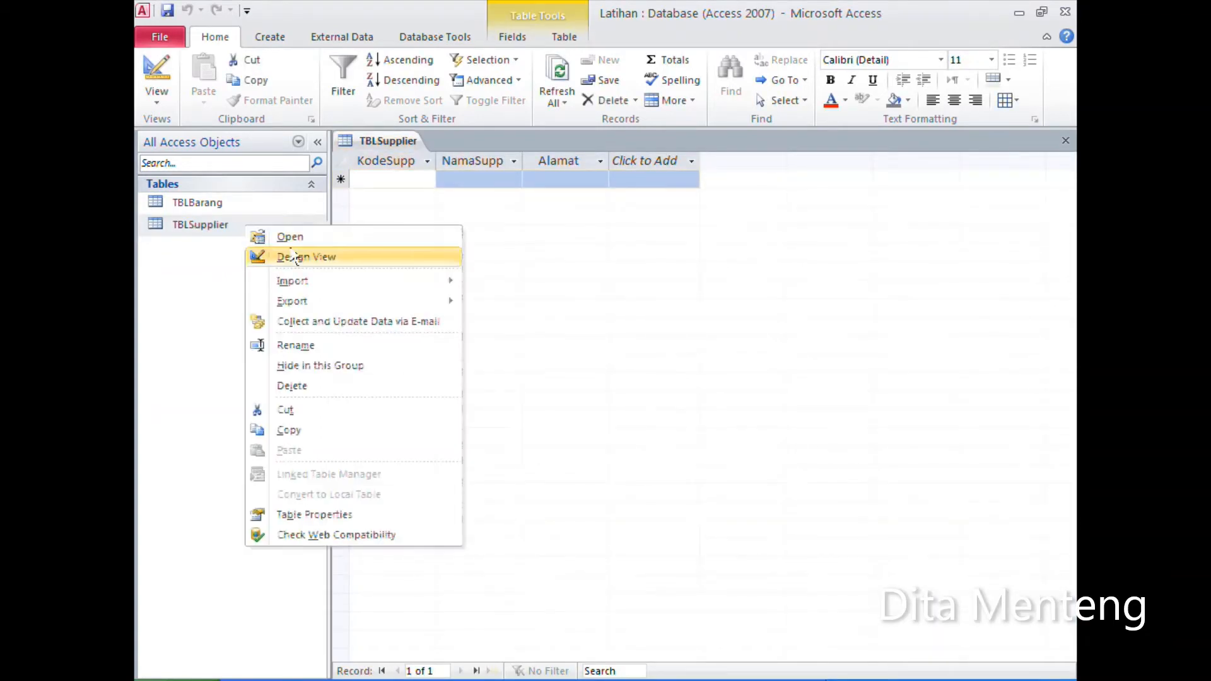
click(396, 177)
click(386, 179)
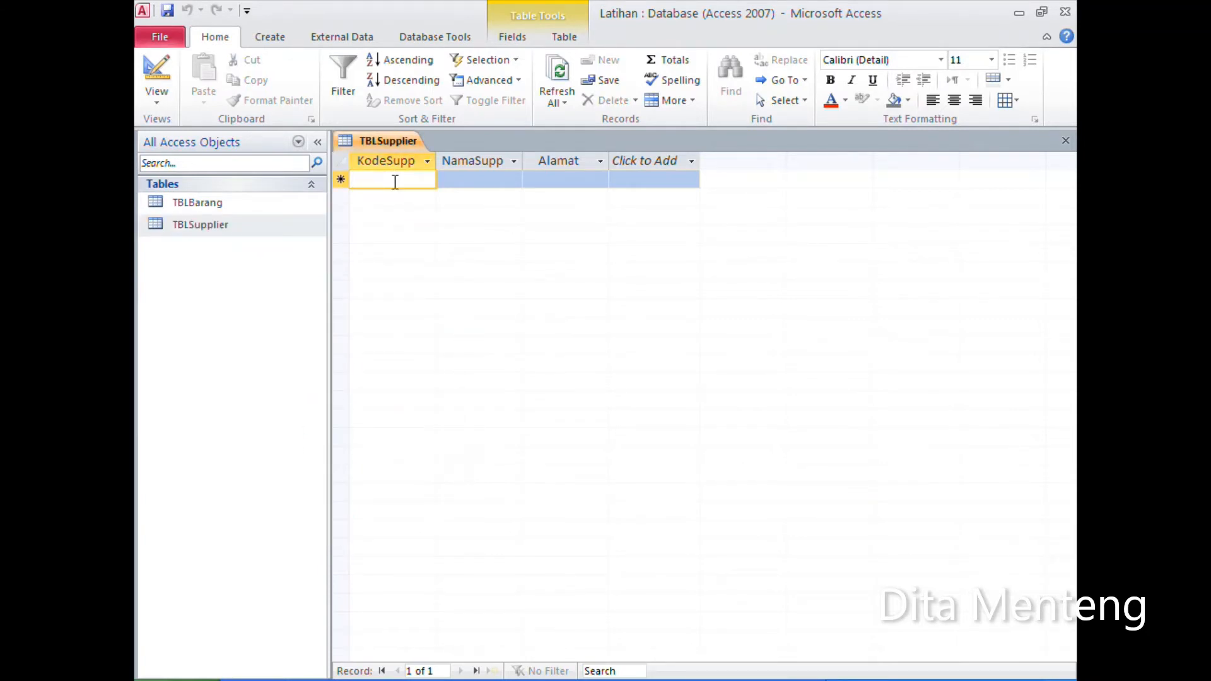
Step: Enter the first supplier record with code SP01, name PT. ABC and address JAKARTA
text(S)
text(001)
key(BackSpace)
key(BackSpace)
key(BackSpace)
text(P)
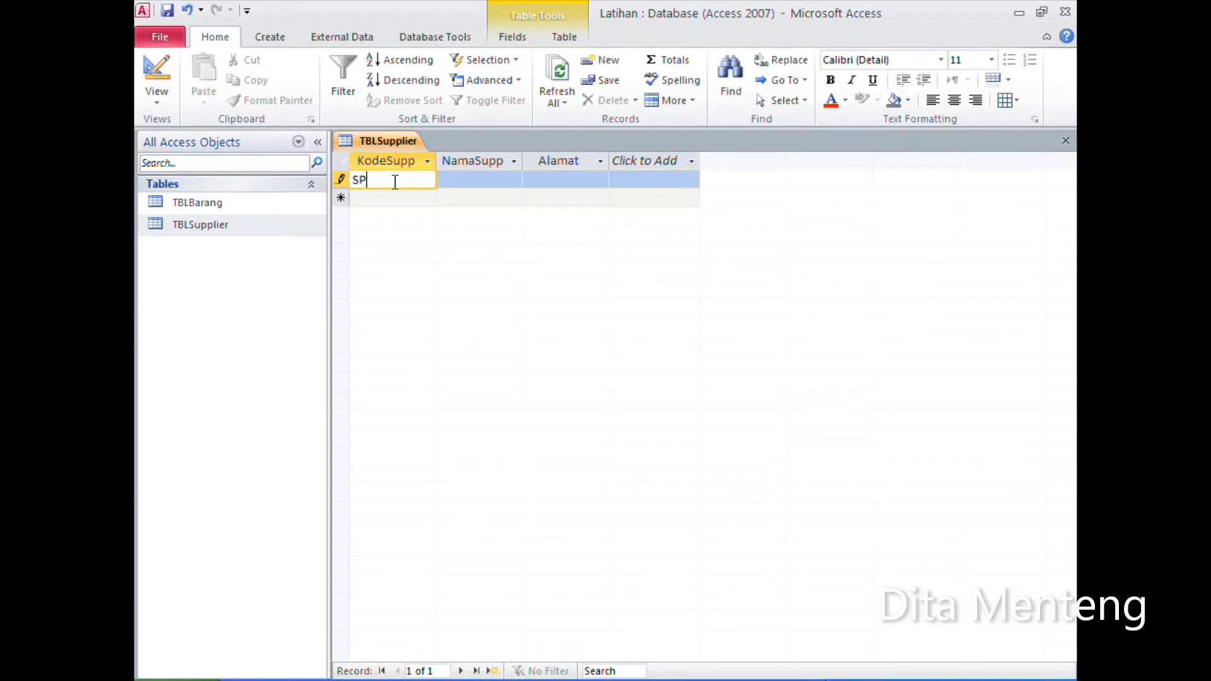
text(01)
key(Tab)
text(PT. ABC)
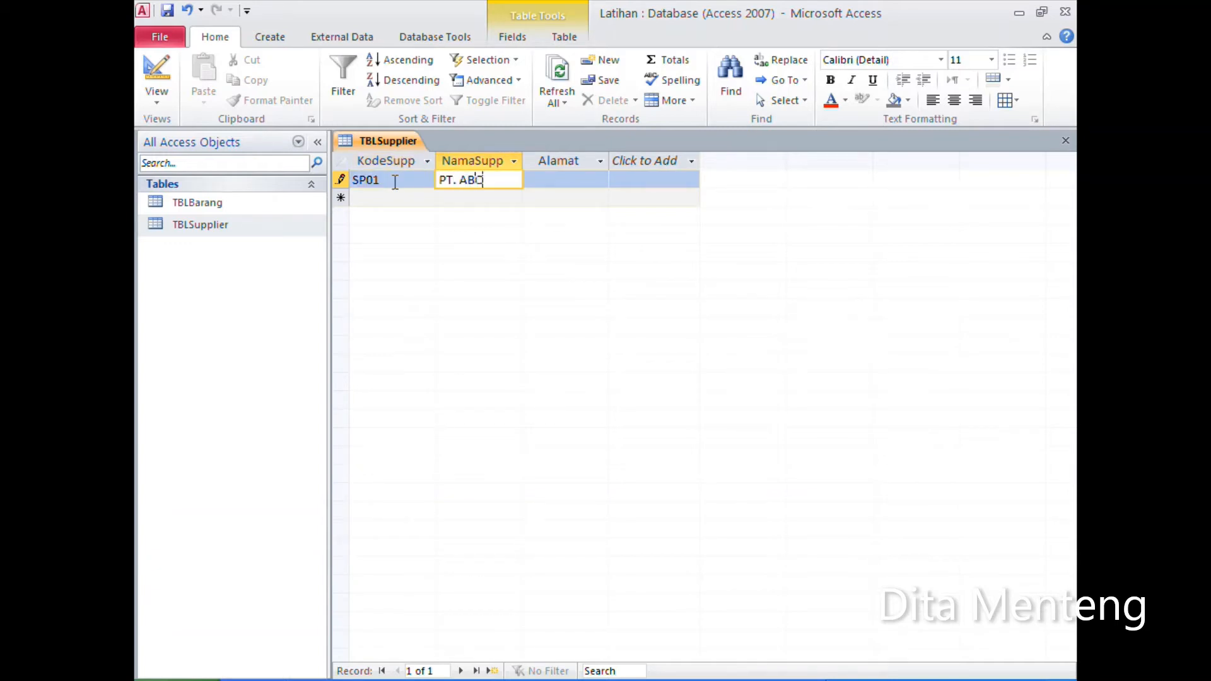
key(Tab)
text(JAKARTA)
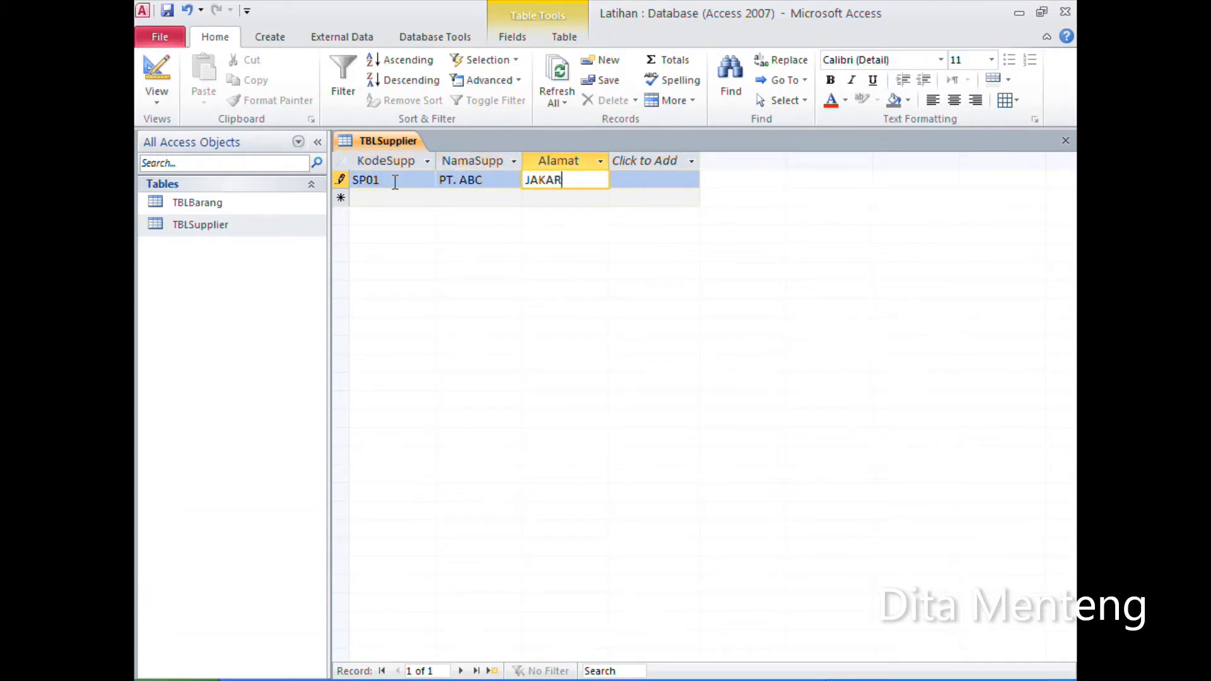
key(Tab)
Step: Enter a second supplier record with code SP02, name UD. MANDIRI and address BANDUNG, and close TBLSupplier
text(SP02)
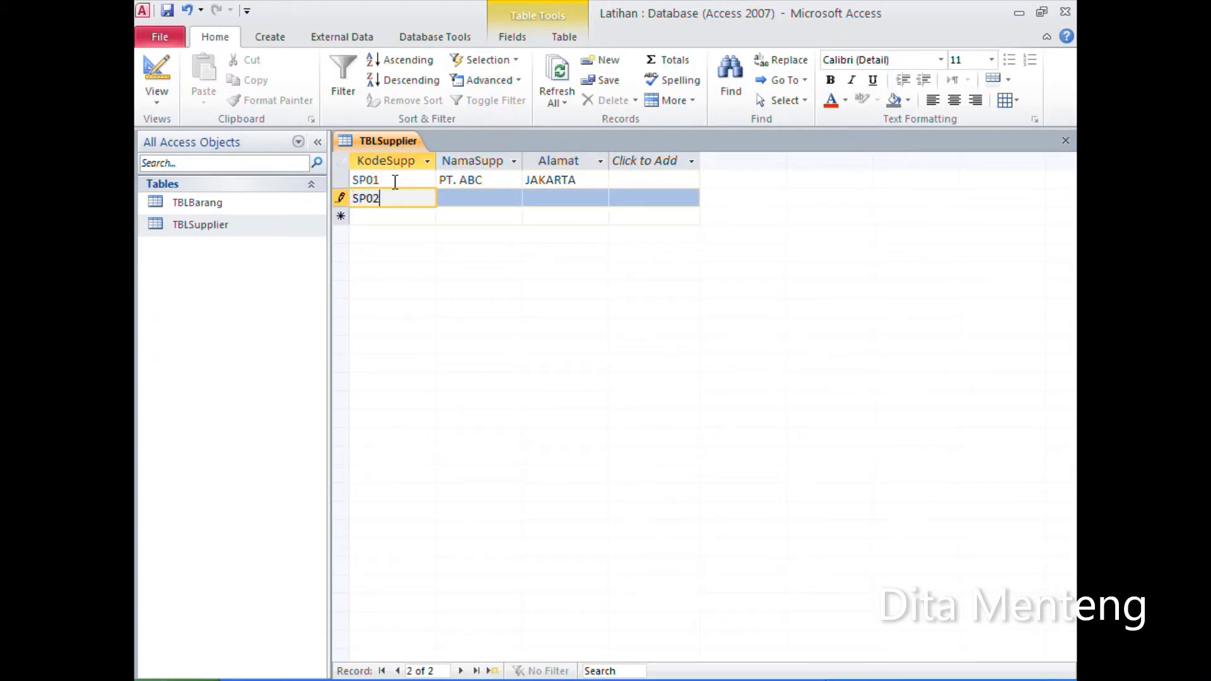
key(Tab)
text(PT)
key(BackSpace)
key(BackSpace)
text(UD. )
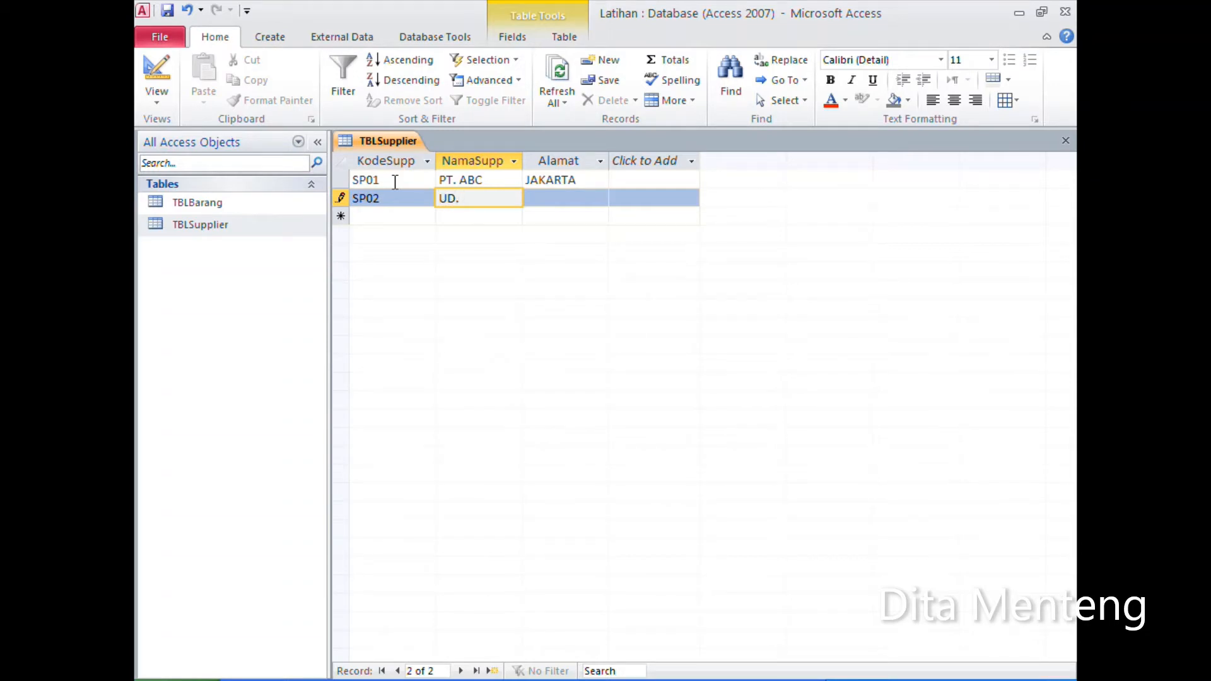
text(MANDIRI)
key(Tab)
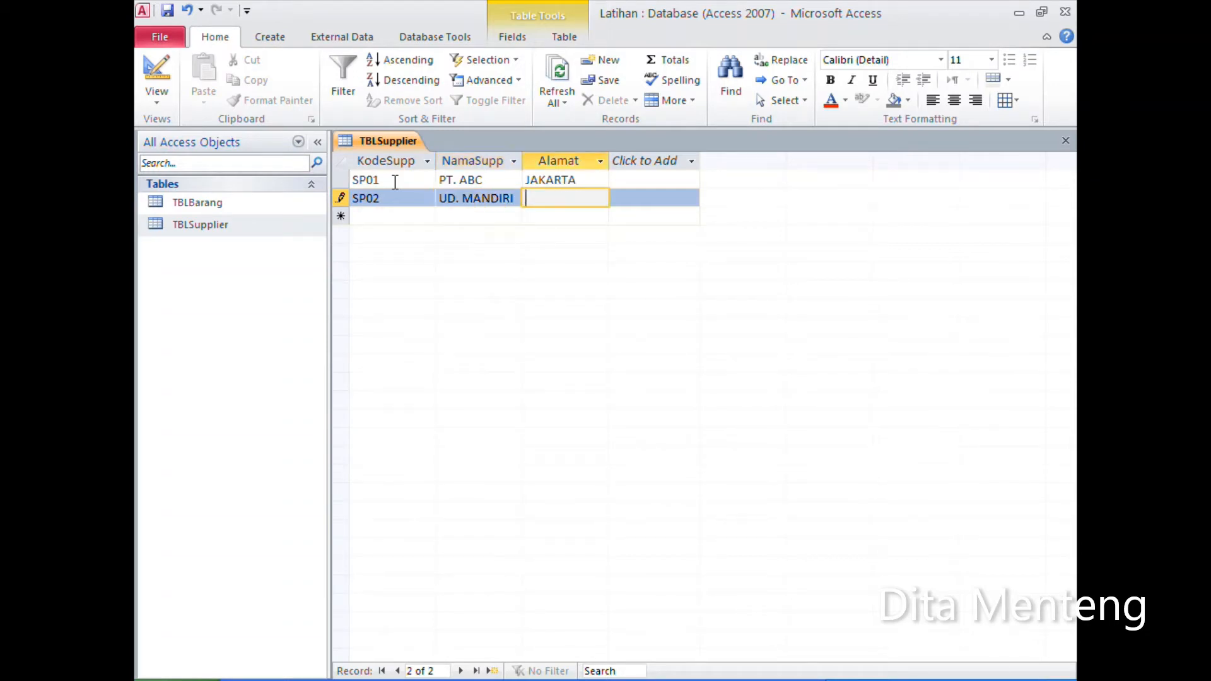
text(BANDUNG)
key(Tab)
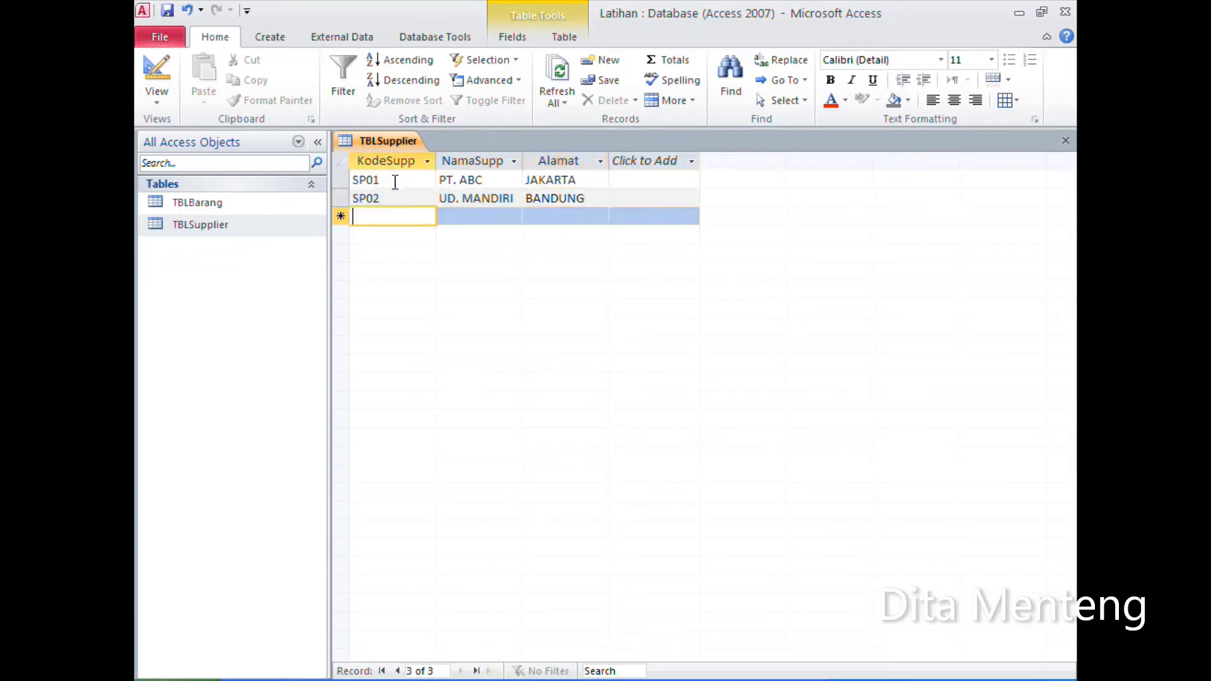
click(1065, 141)
Step: Export TBLBarang to the Excel workbook TBLBarang.xlsx in My Documents without saving the export steps
click(225, 207)
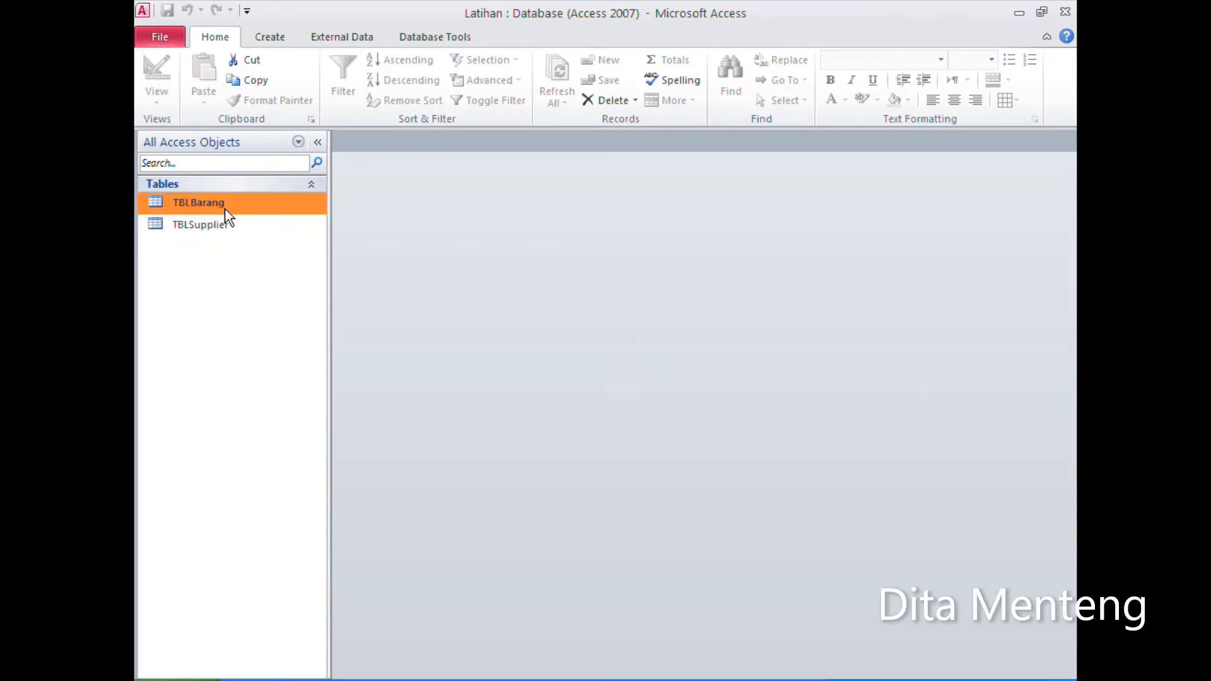
right_click(297, 215)
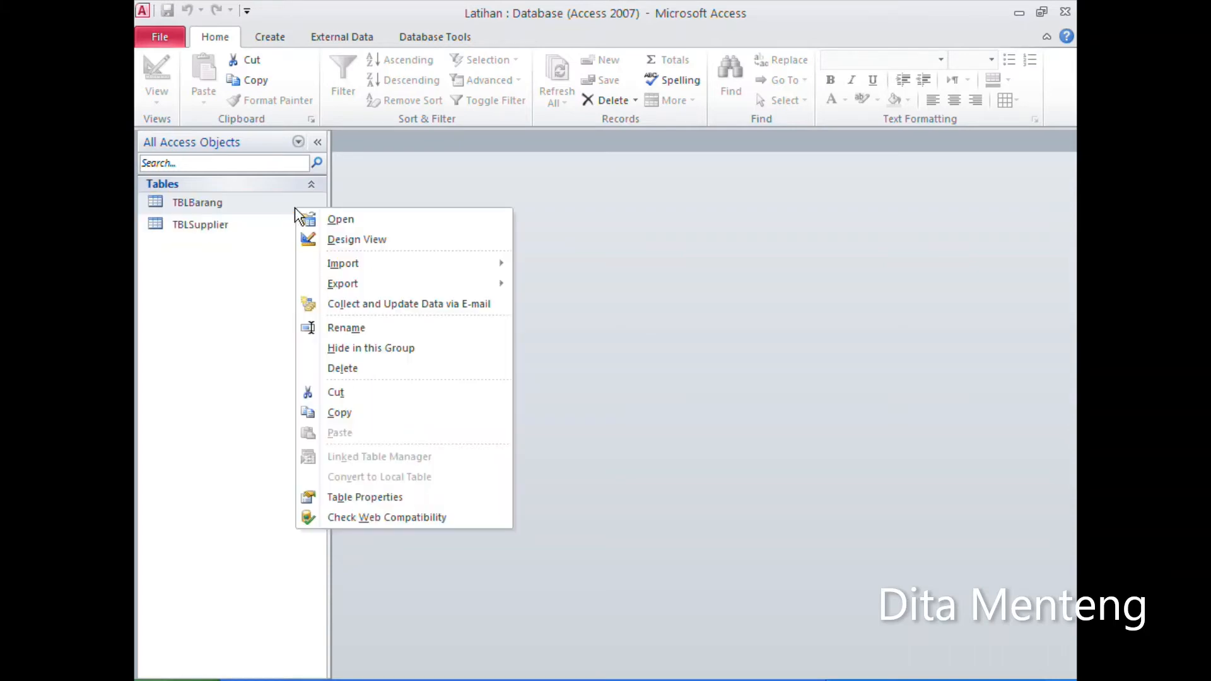
mouse_move(406, 261)
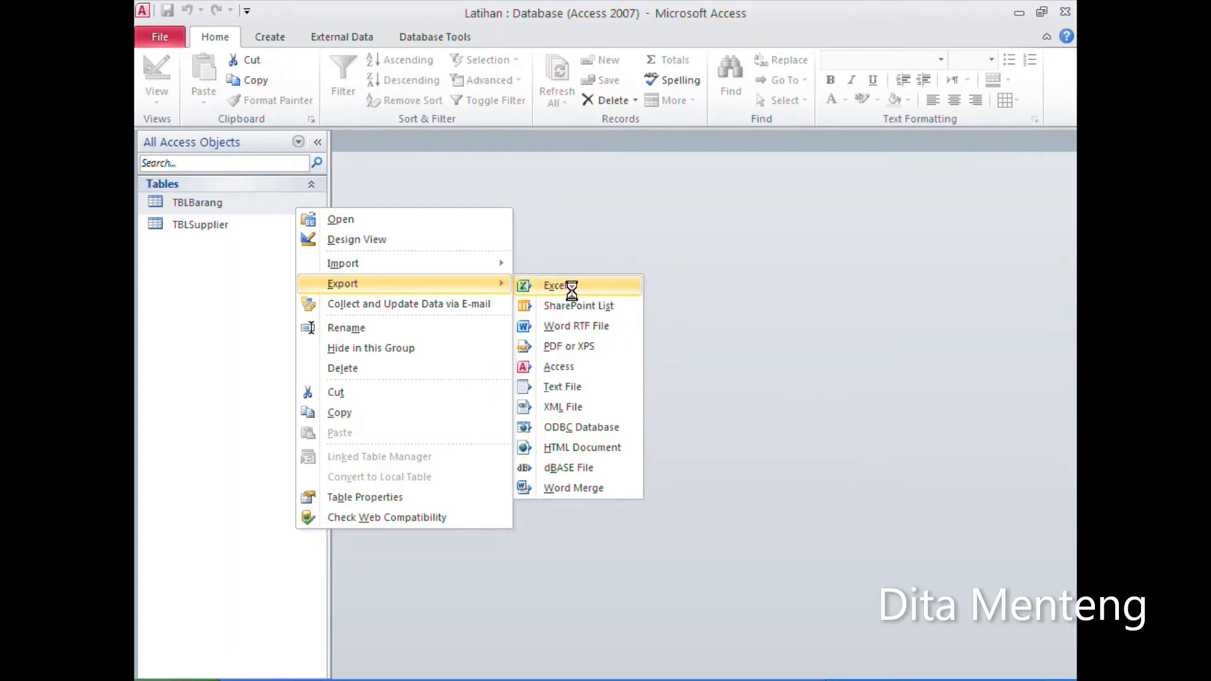
click(571, 291)
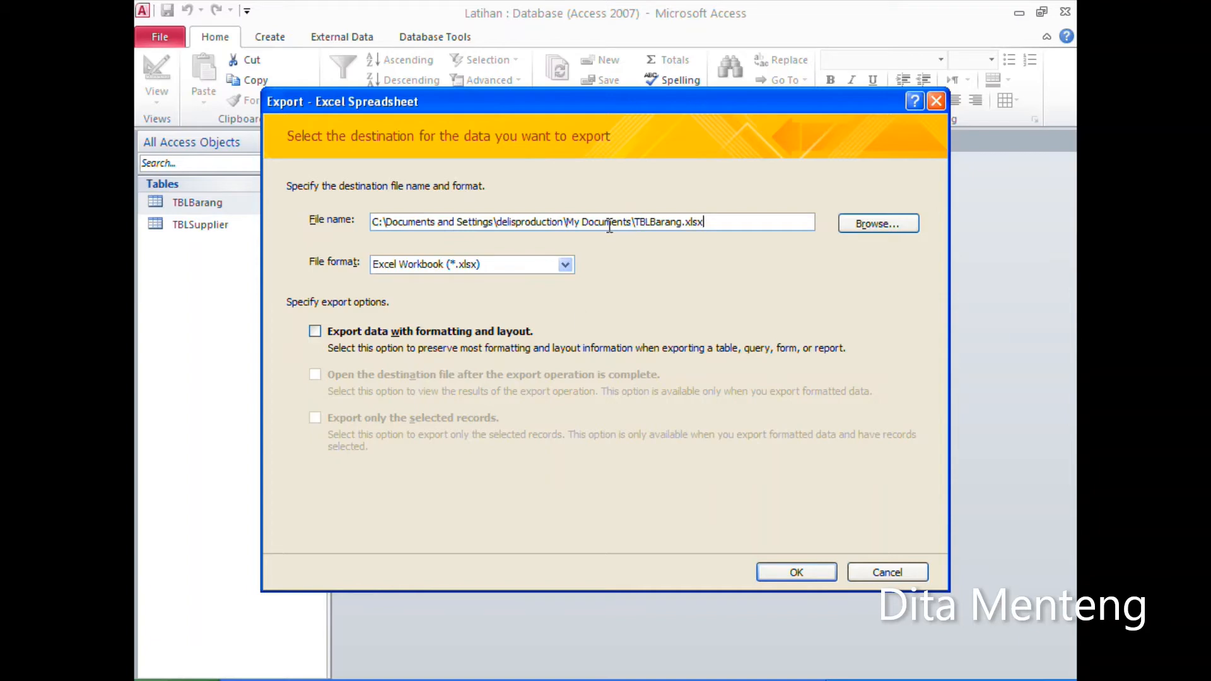
click(793, 573)
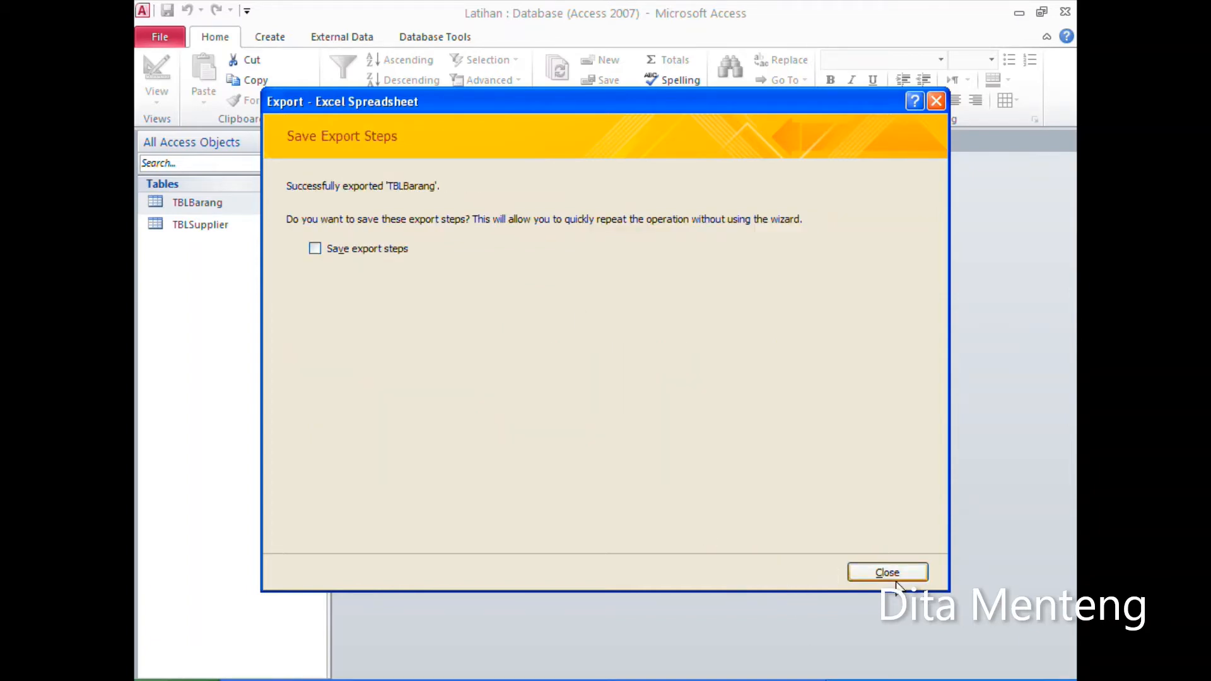
click(896, 582)
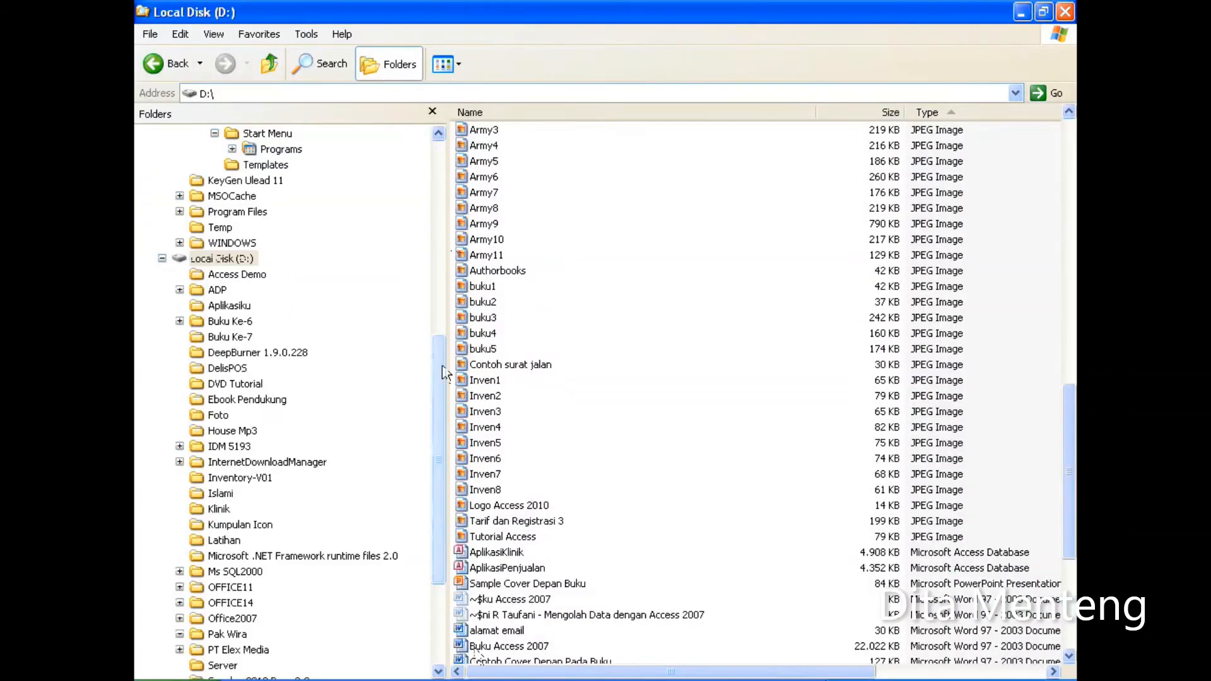
Step: Switch to Windows Explorer and open the exported TBLBarang workbook from My Documents
scroll(422, 183, up, 9)
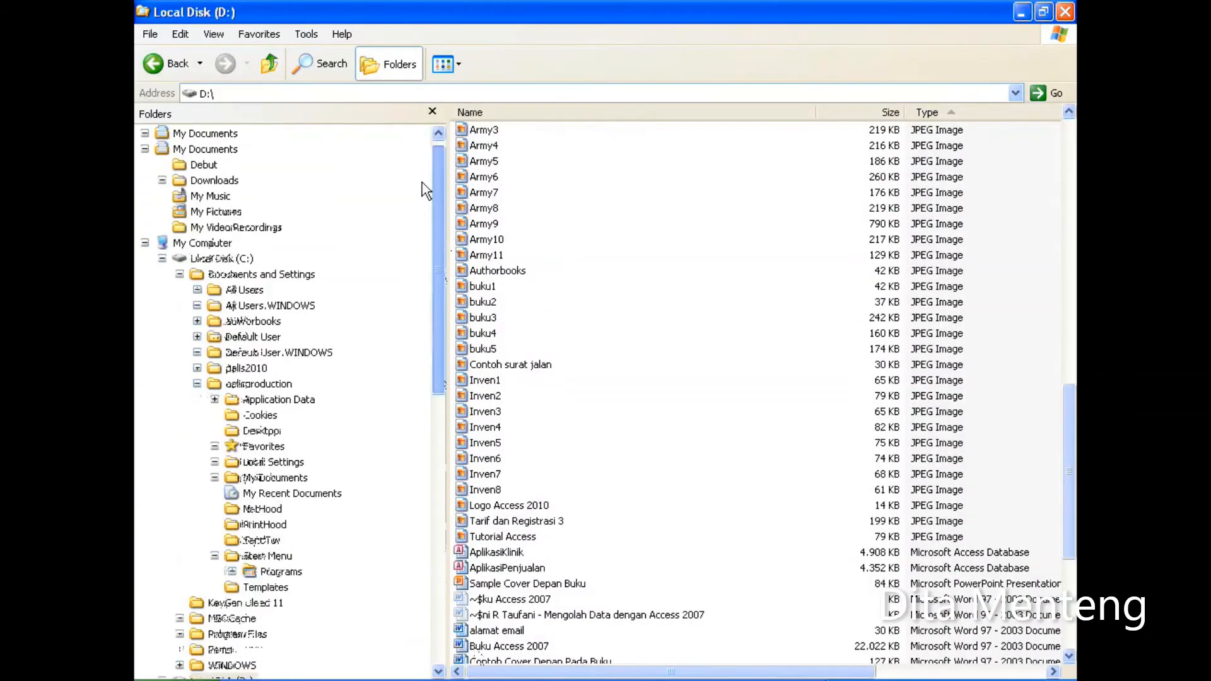
click(228, 150)
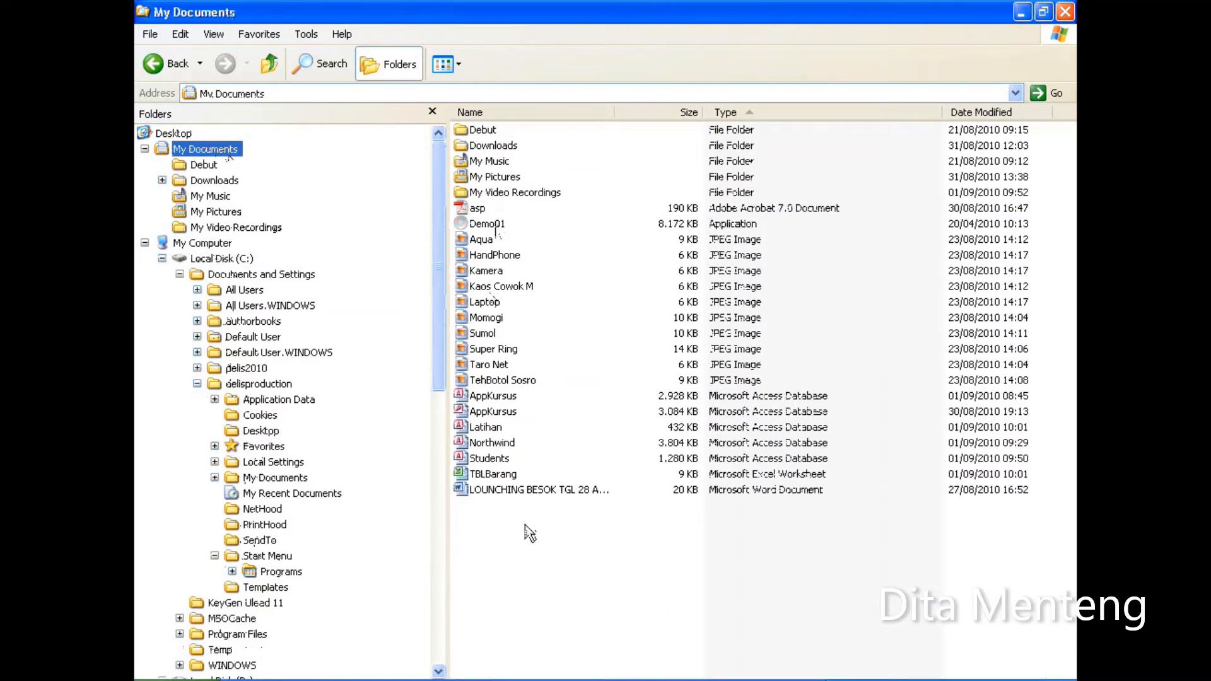
click(487, 476)
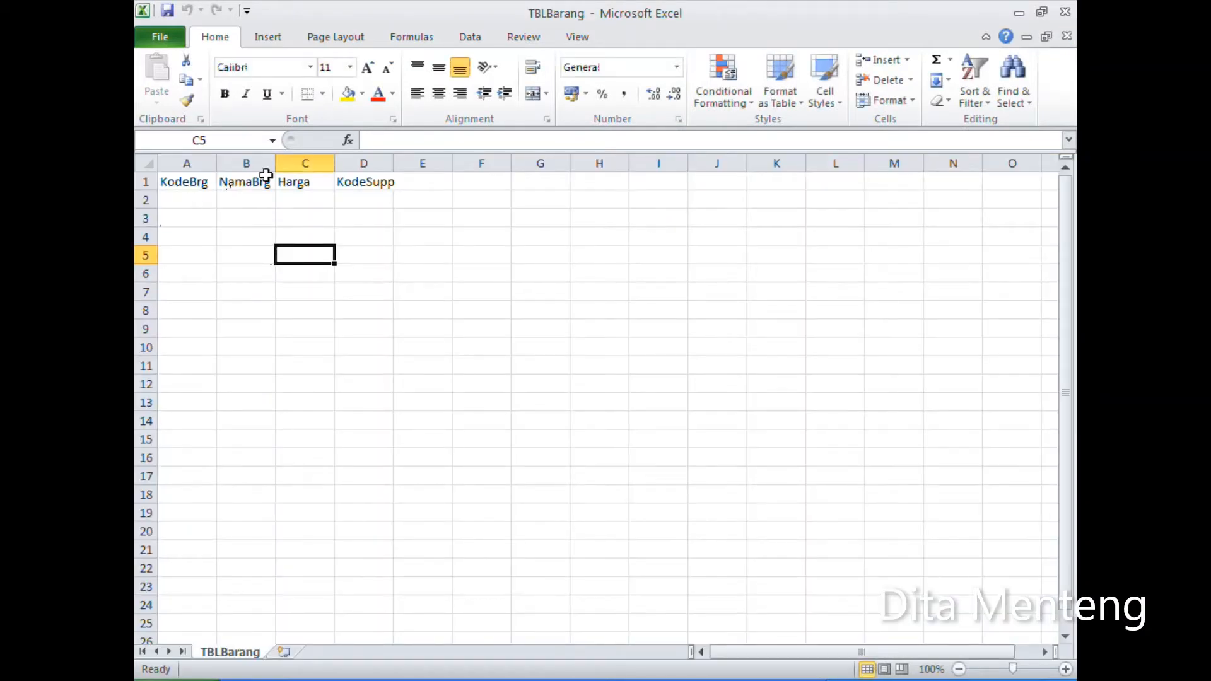
Step: Widen columns B to D of the TBLBarang worksheet, and close the workbook without saving the changes
drag(274, 163, 576, 162)
click(194, 200)
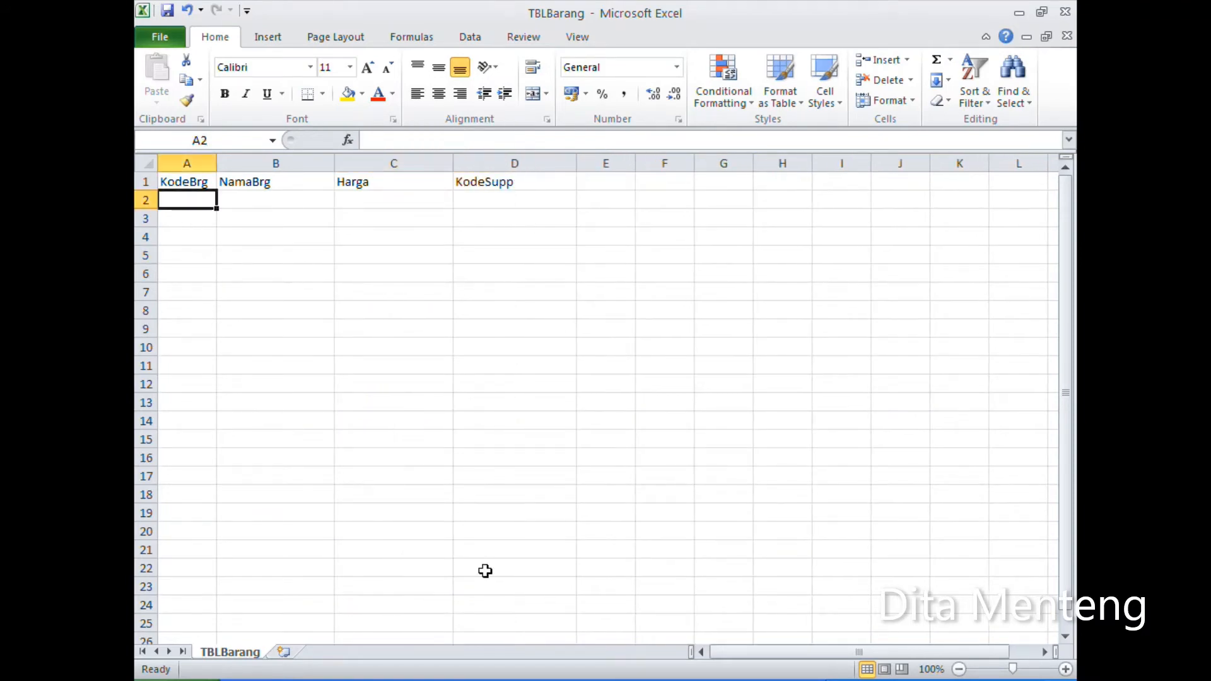
click(467, 680)
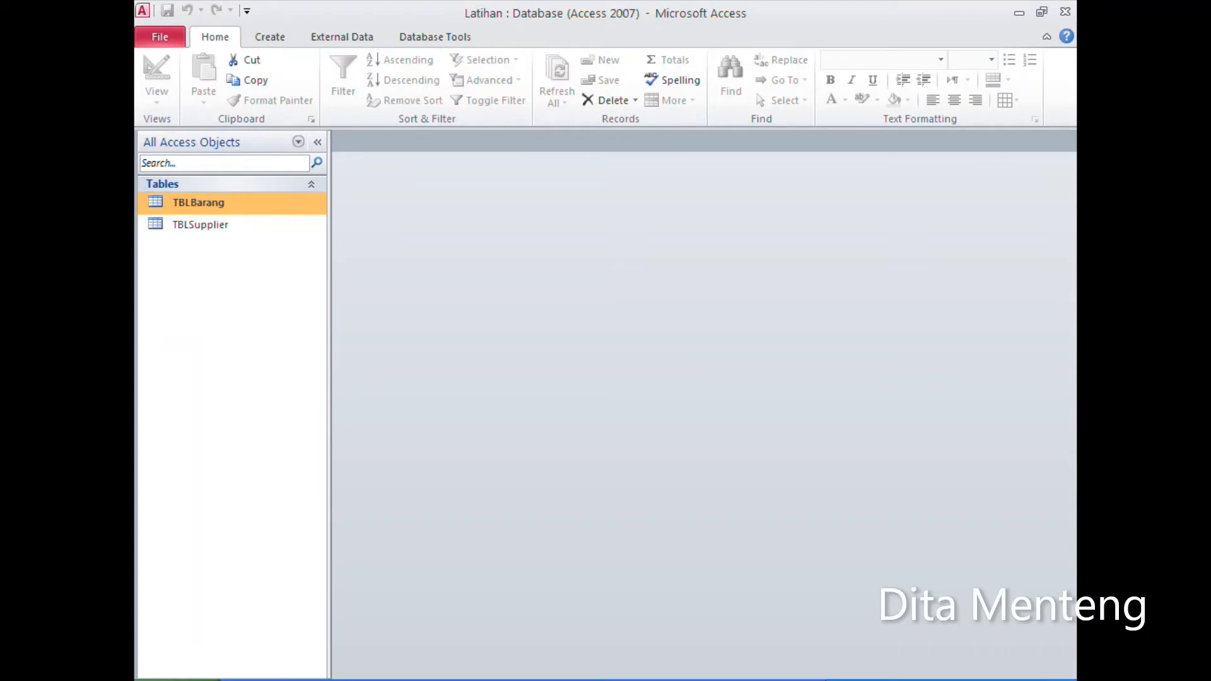
click(468, 680)
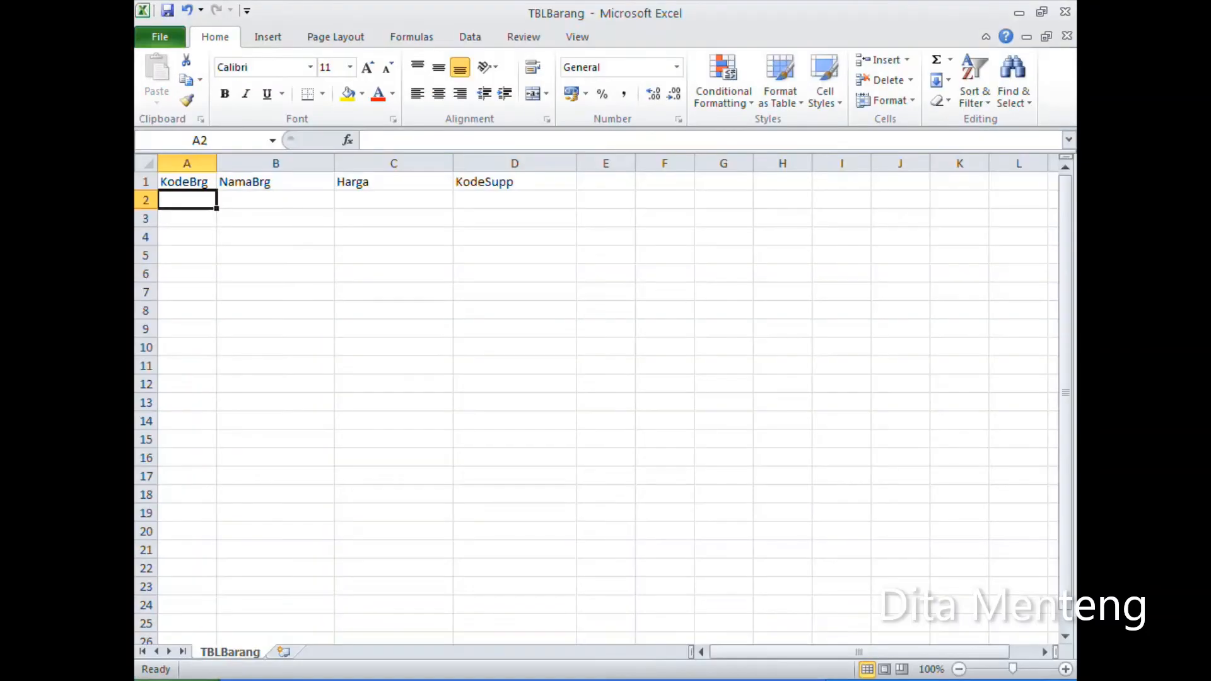
click(1065, 12)
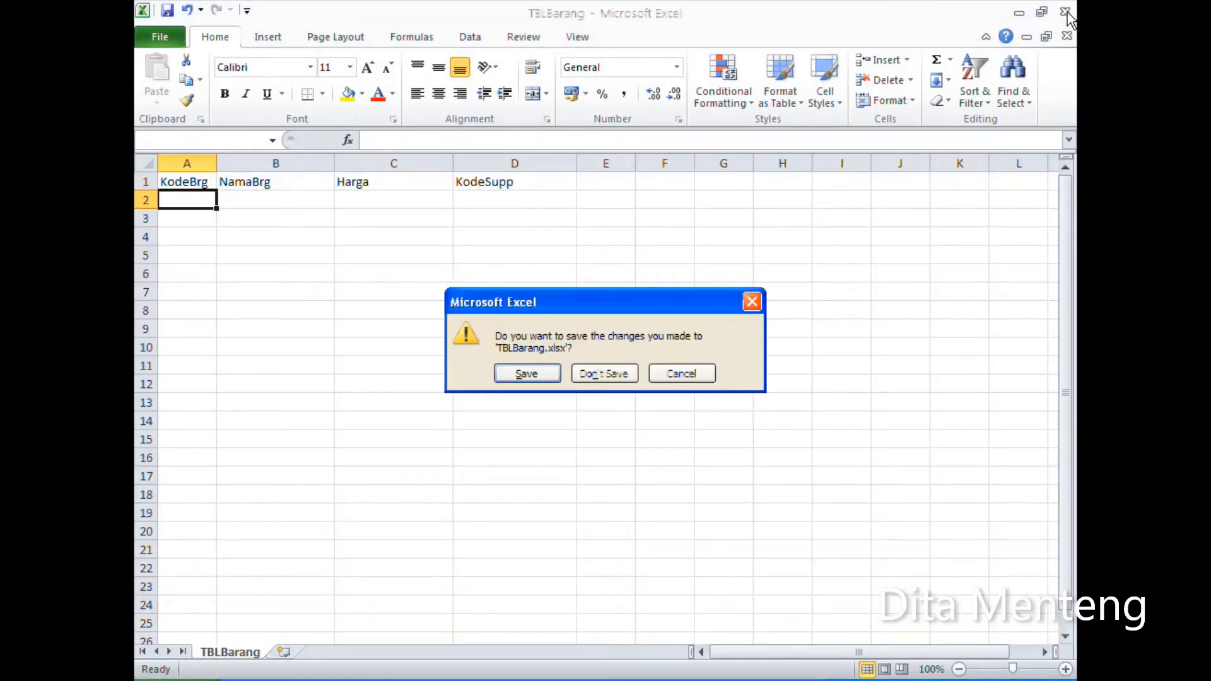
click(599, 372)
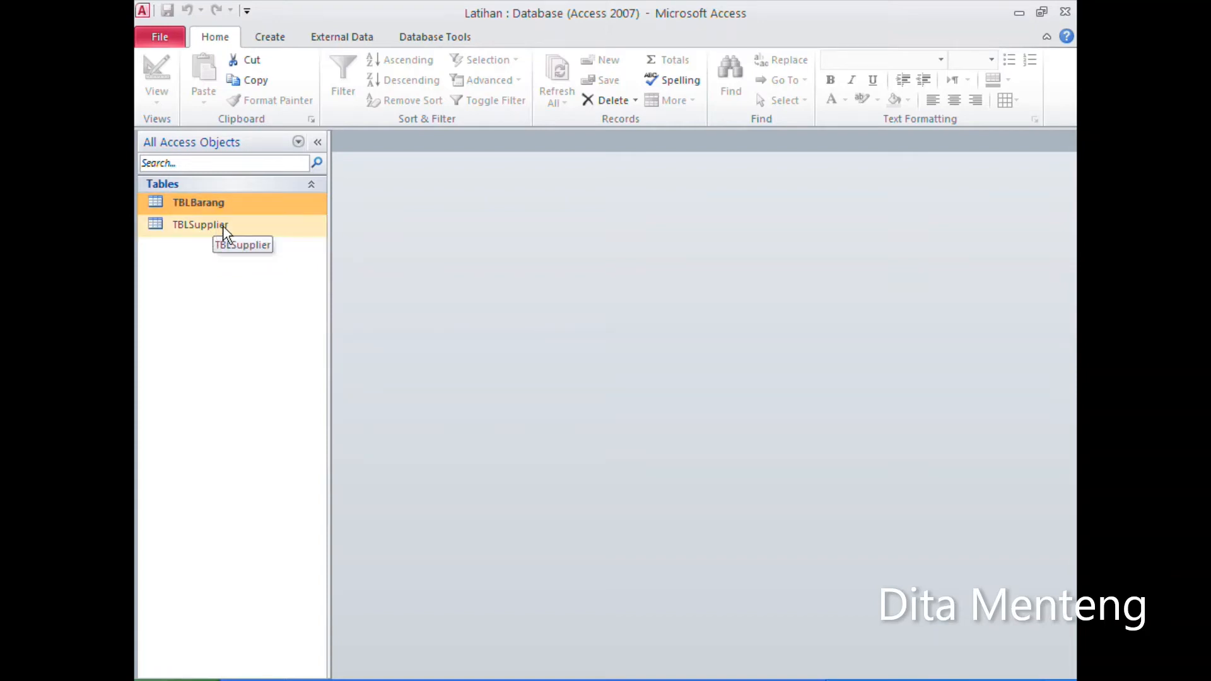
Step: Rename the table TBLBarang as TBLBarang1111
right_click(277, 207)
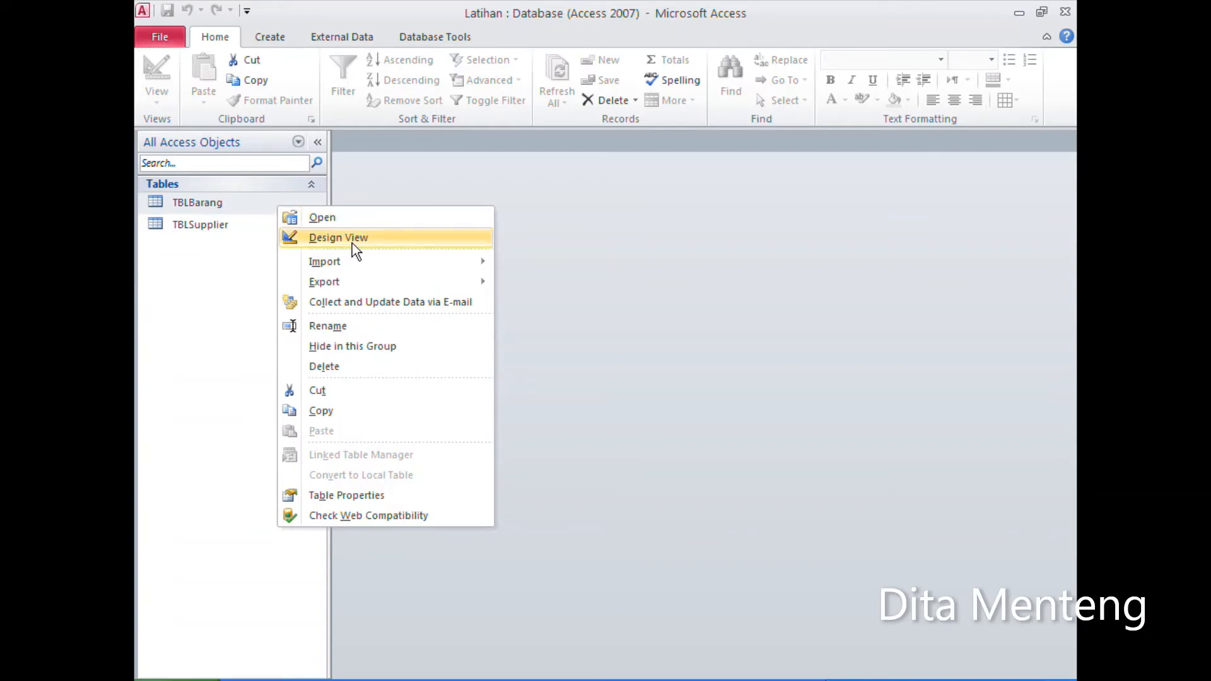
mouse_move(364, 262)
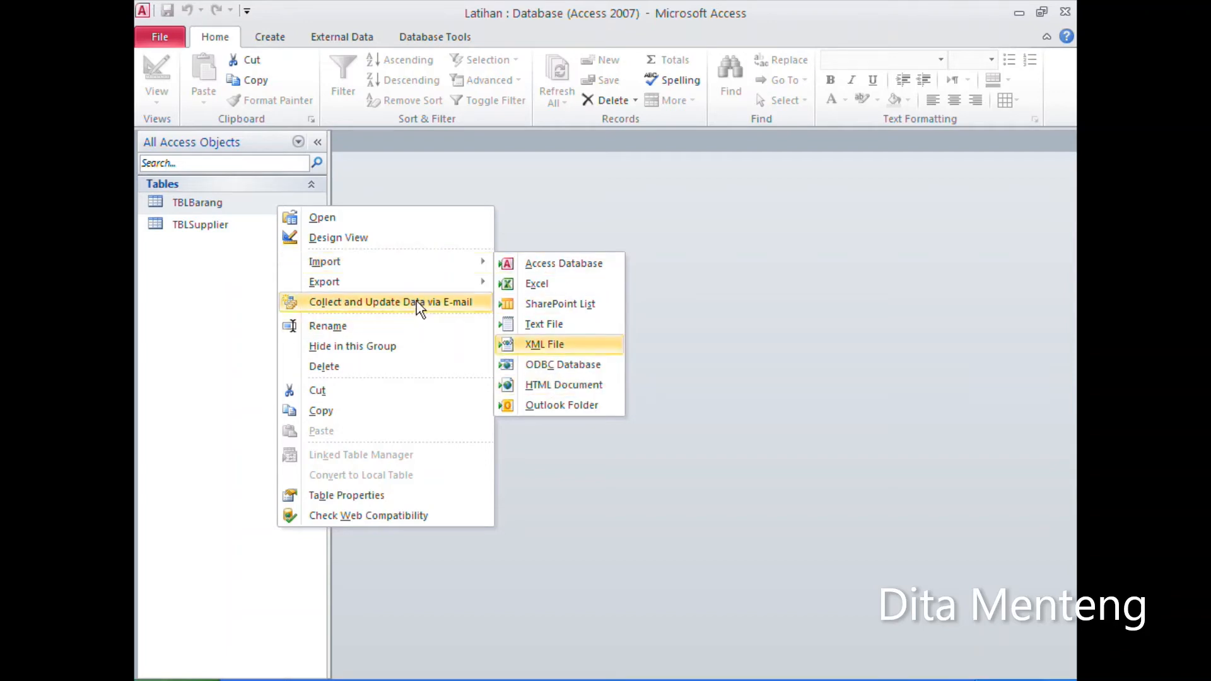
mouse_move(409, 295)
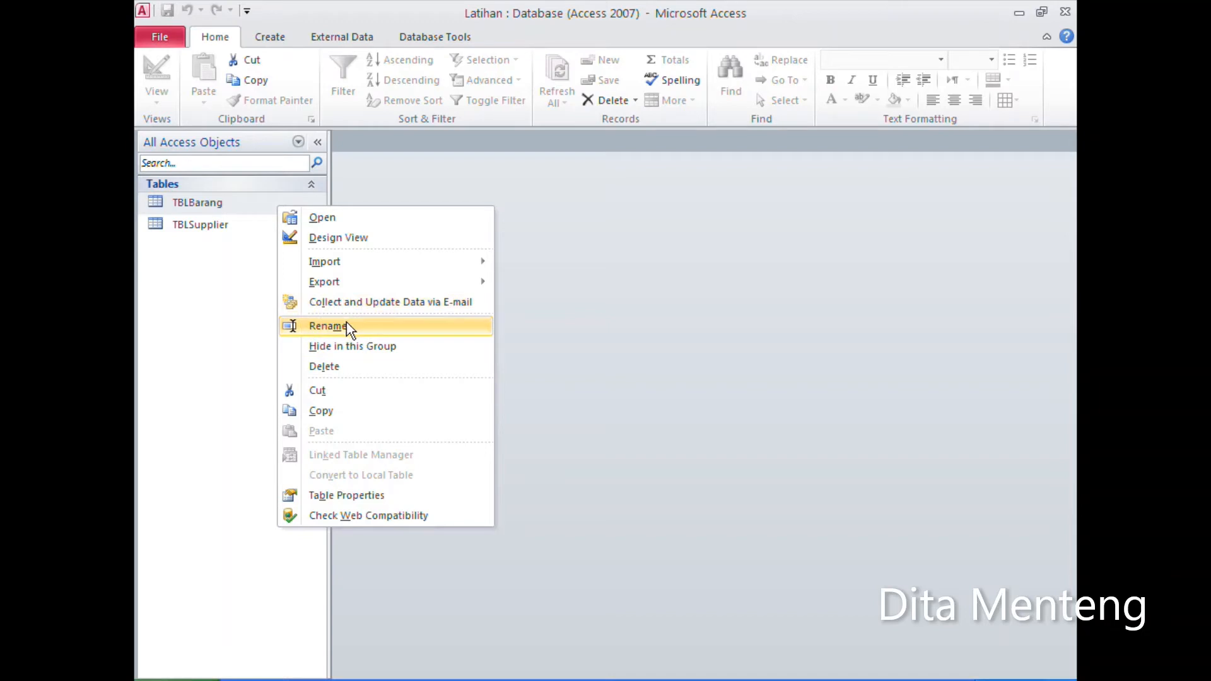
click(346, 328)
click(241, 203)
text(111)
key(Return)
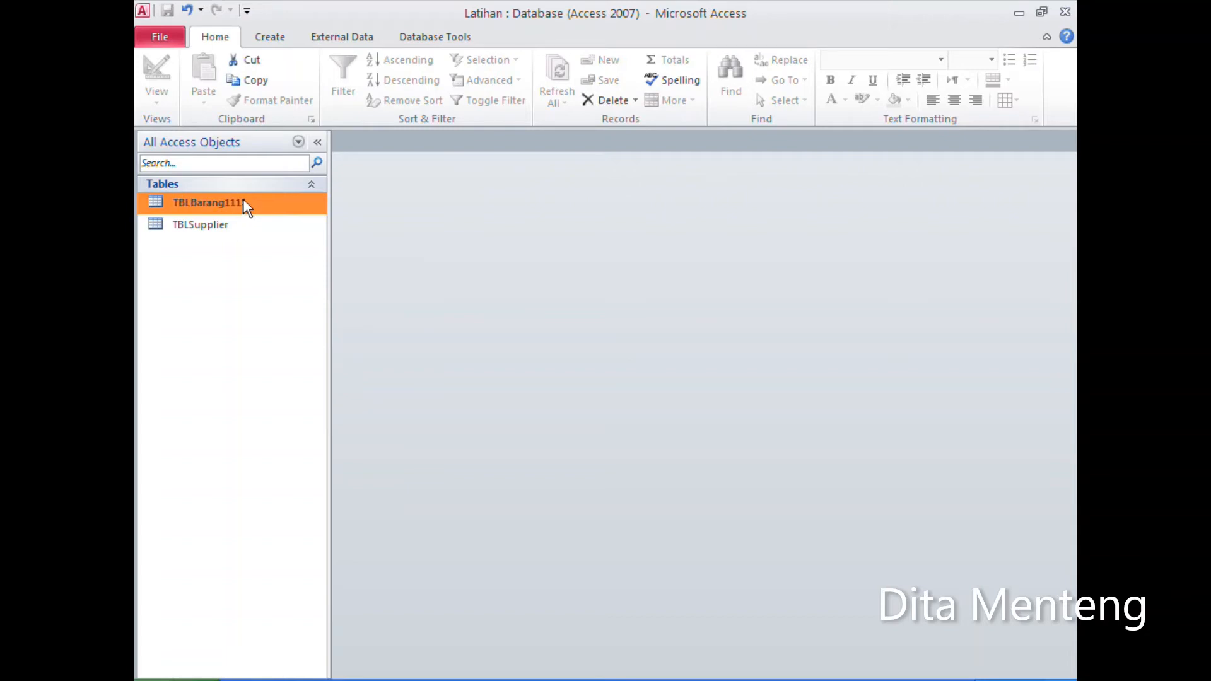
right_click(246, 201)
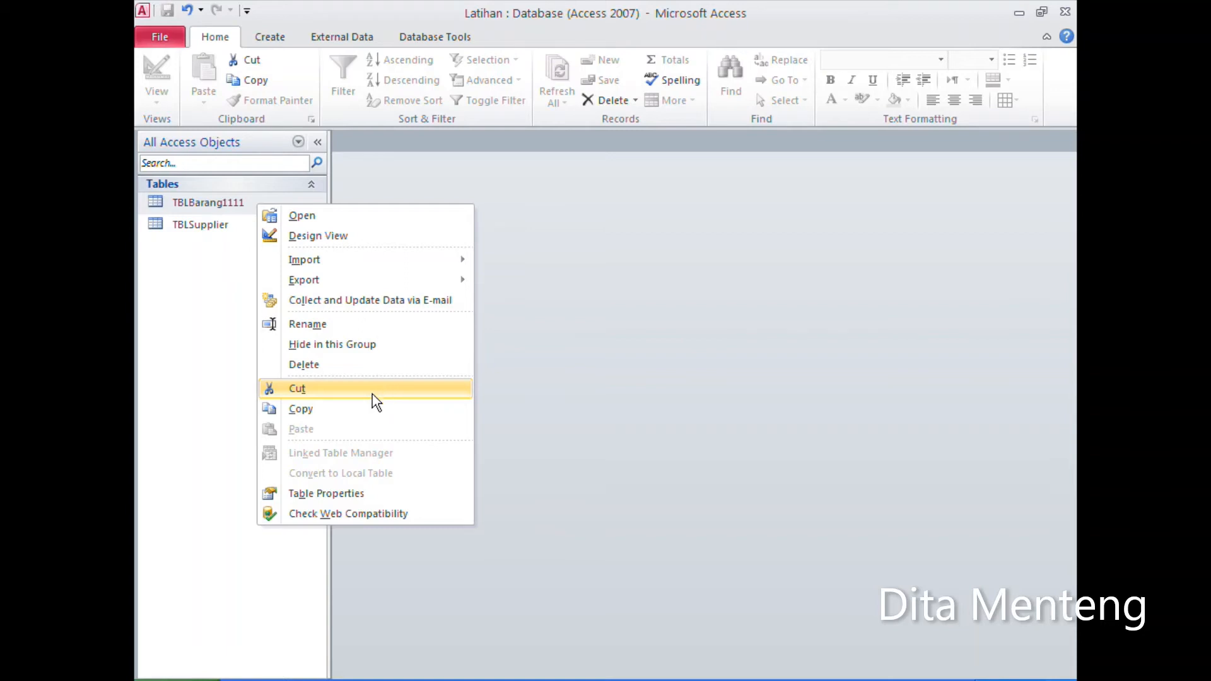
click(359, 410)
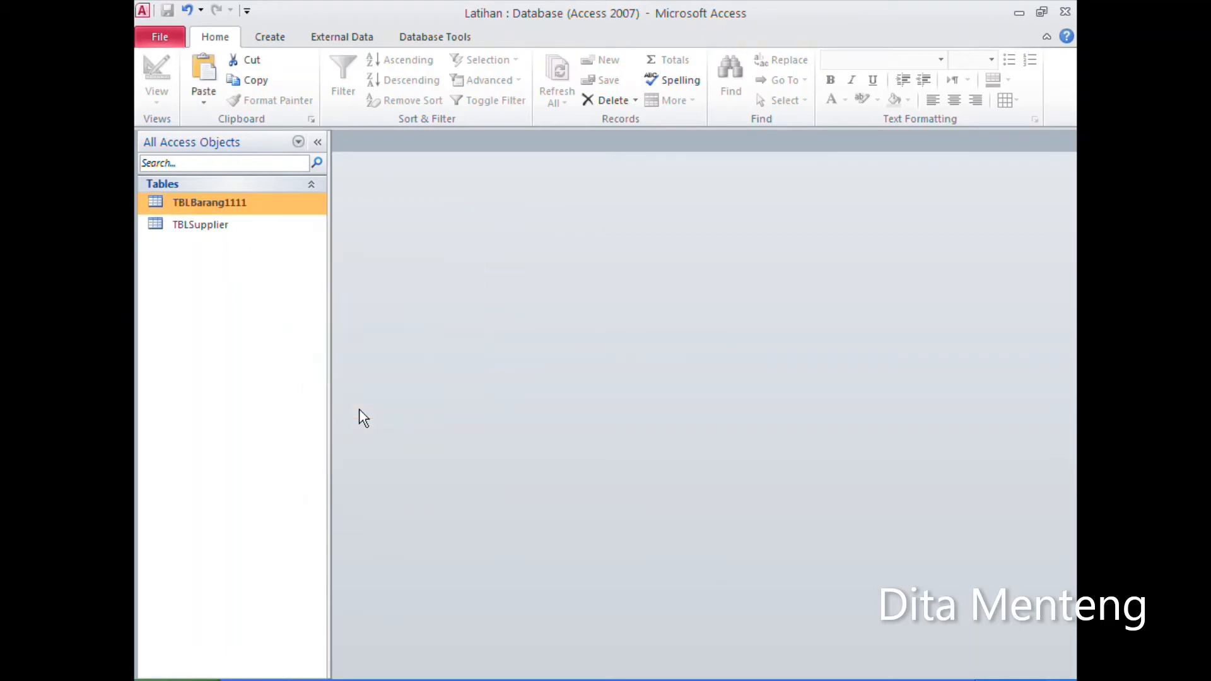
right_click(212, 282)
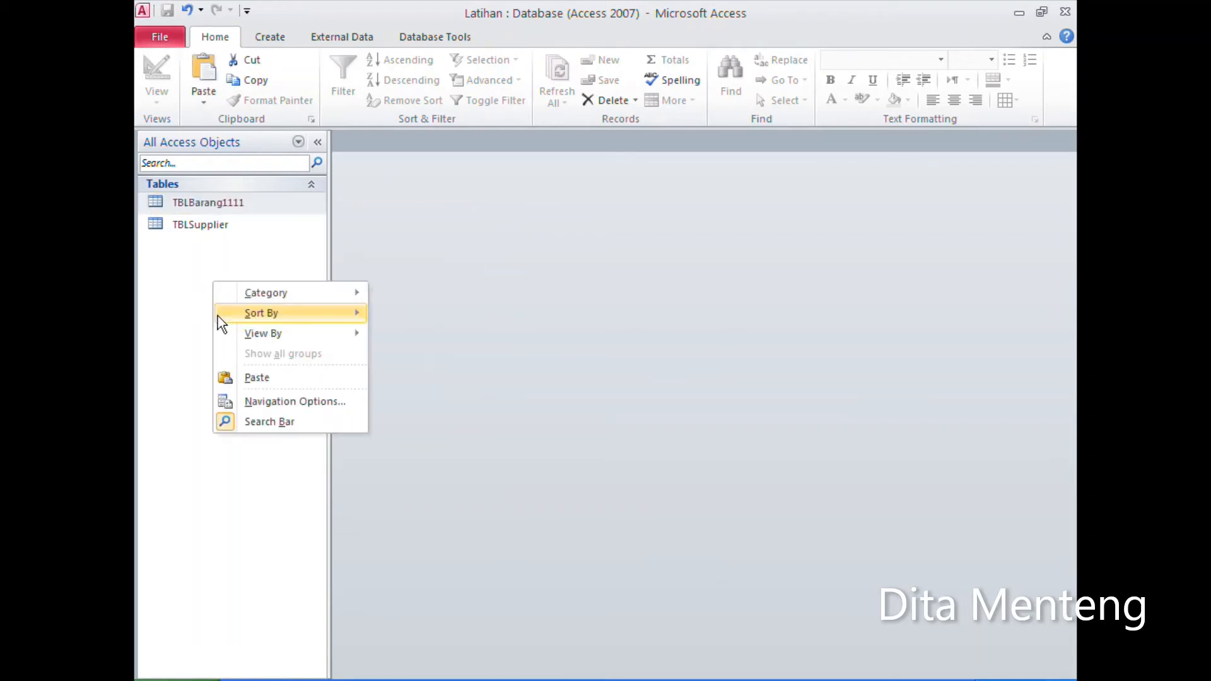
click(266, 380)
drag(561, 182, 553, 220)
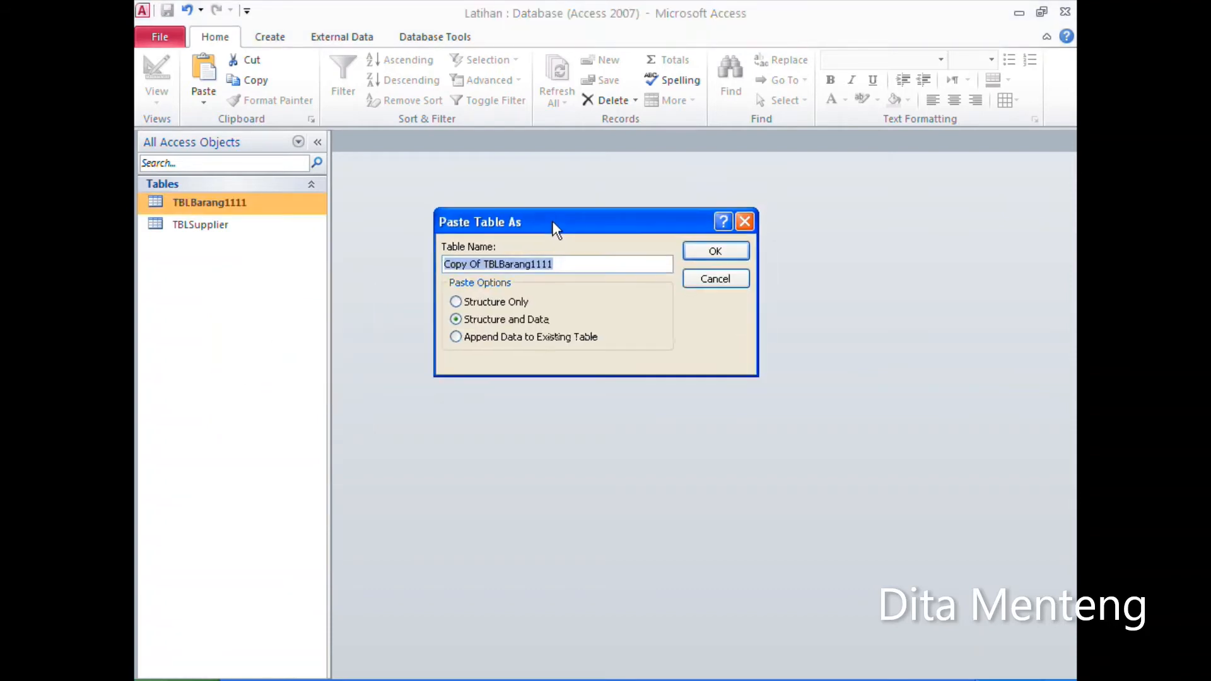
click(504, 304)
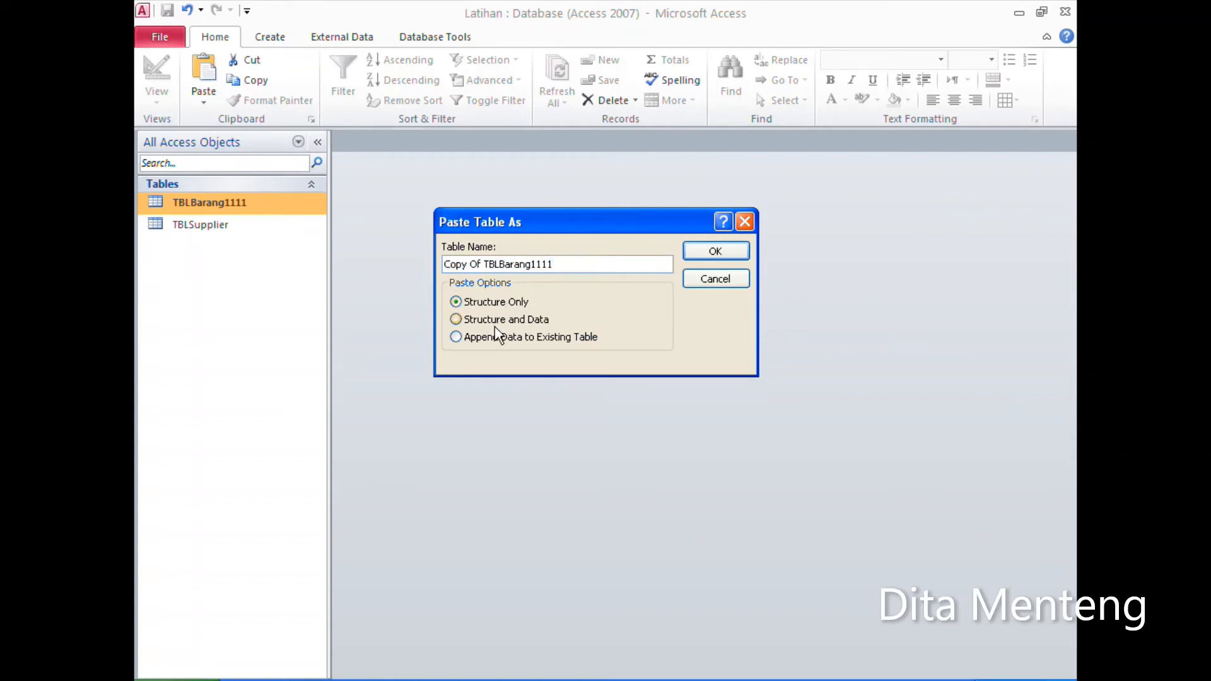
click(495, 326)
click(521, 341)
click(706, 282)
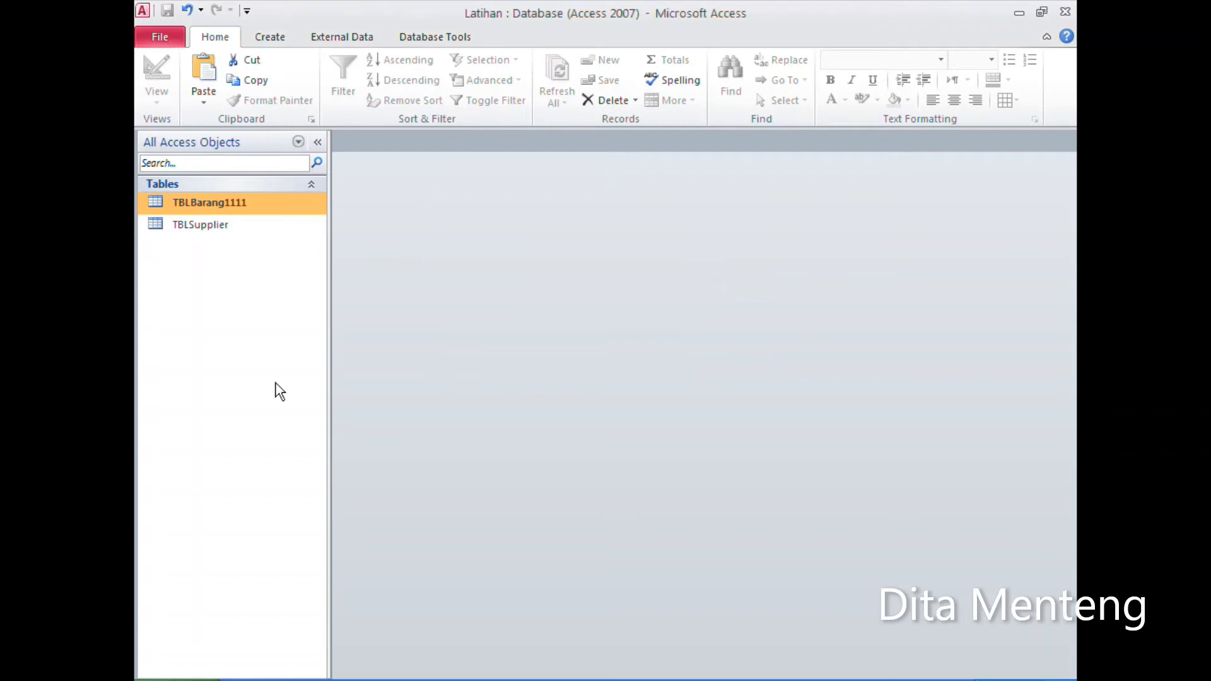
right_click(218, 198)
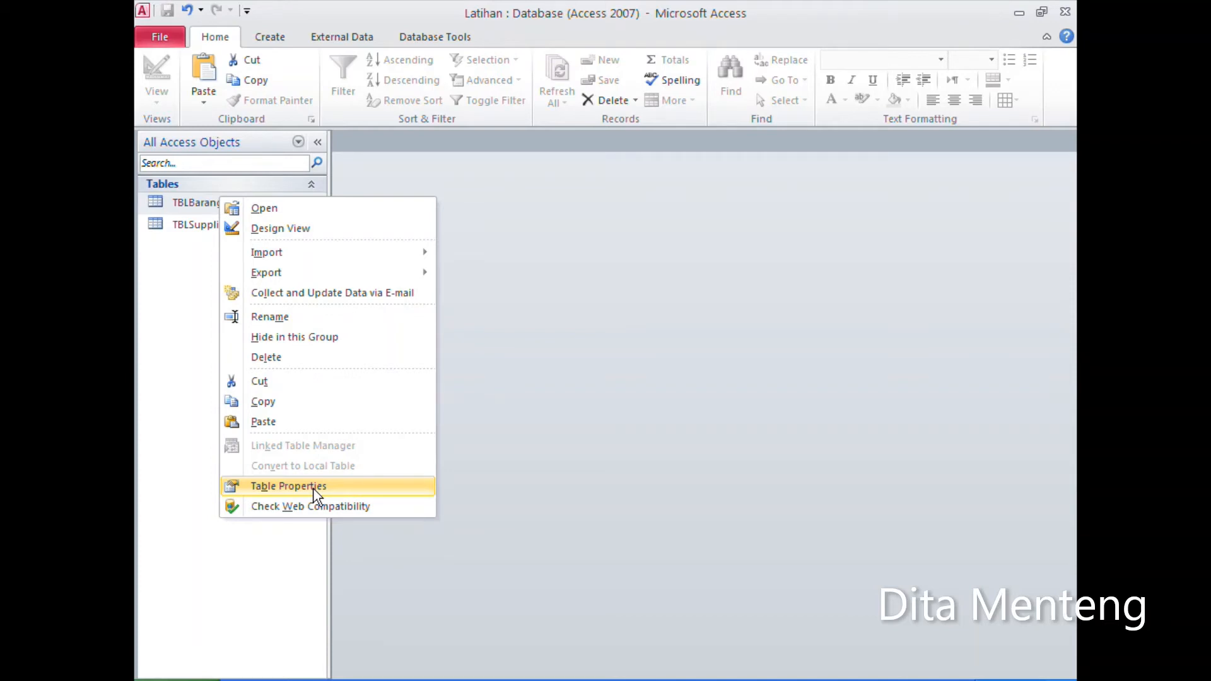
click(165, 342)
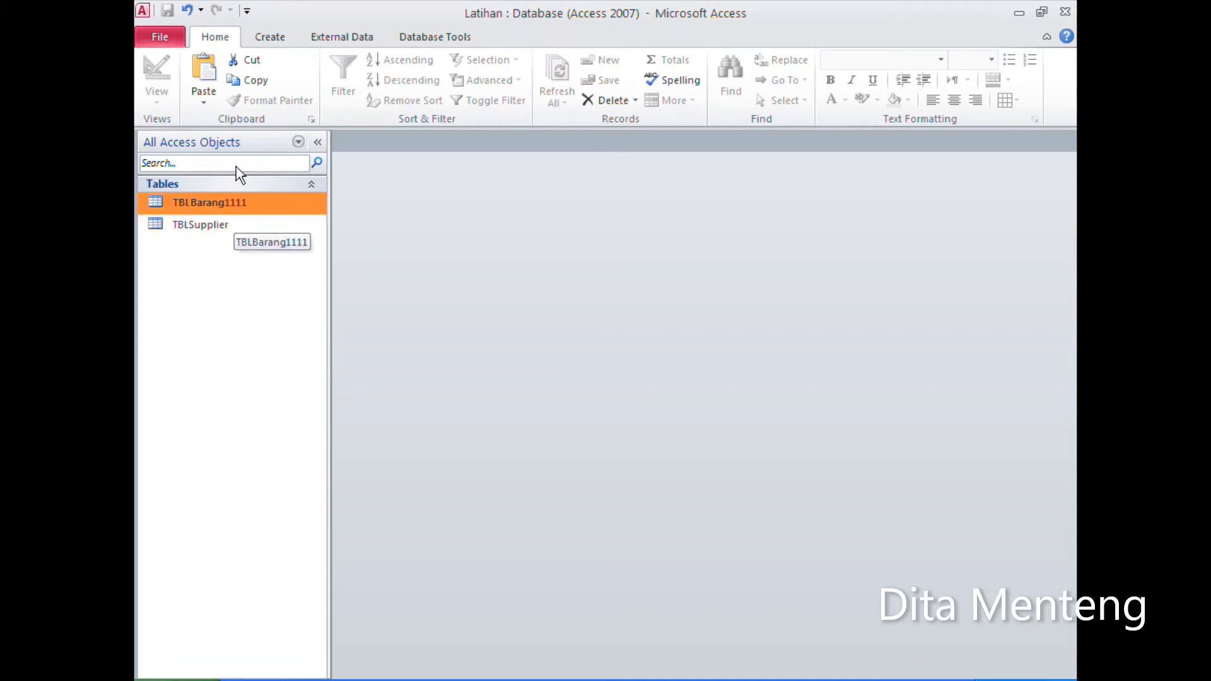
Step: Create a new query in design view with the tables TBLBarang1111 and TBLSupplier as its sources
click(277, 39)
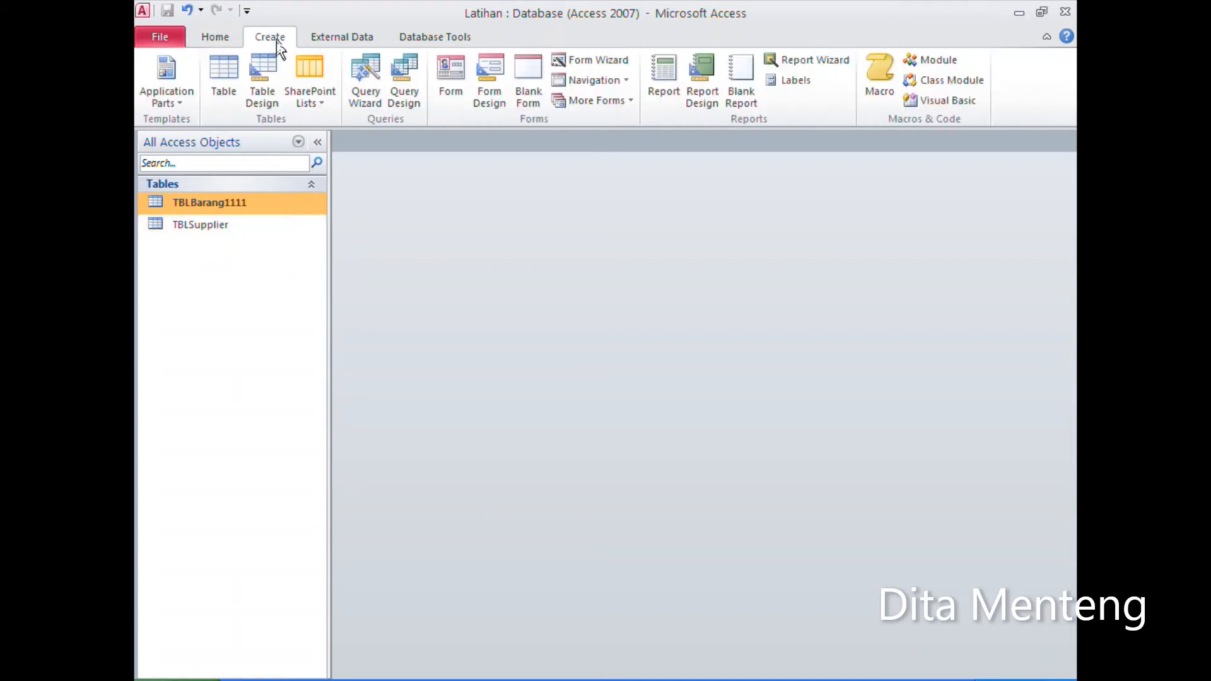
click(411, 101)
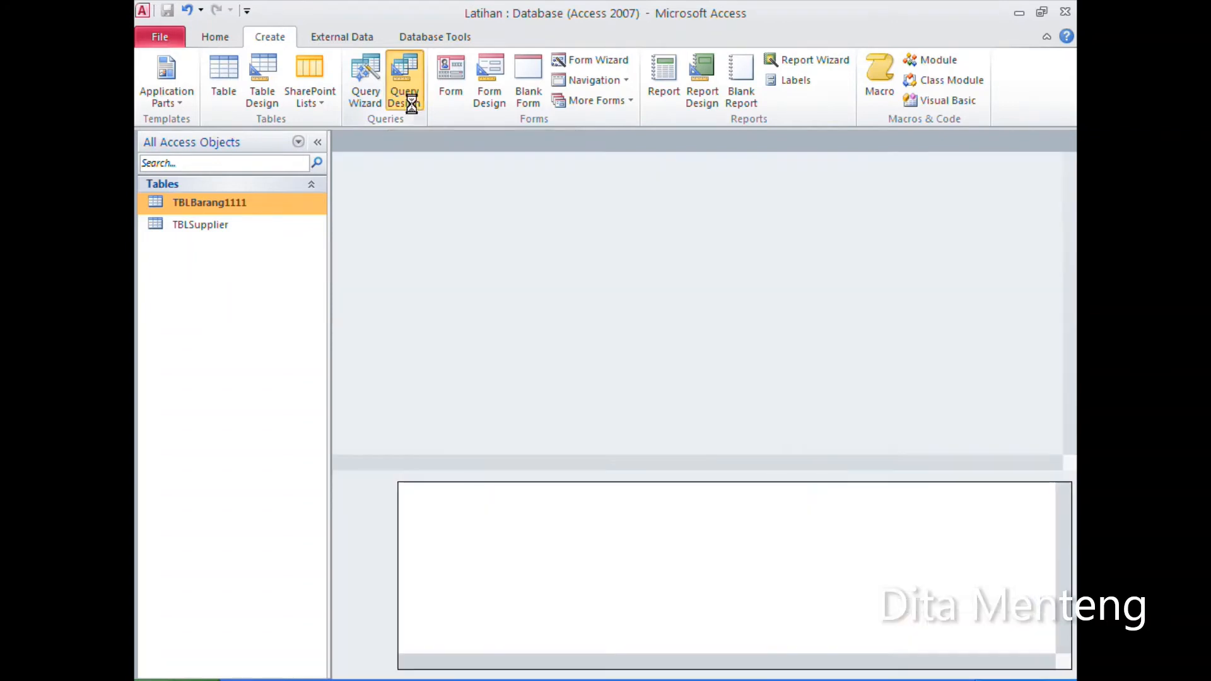
drag(662, 409, 857, 277)
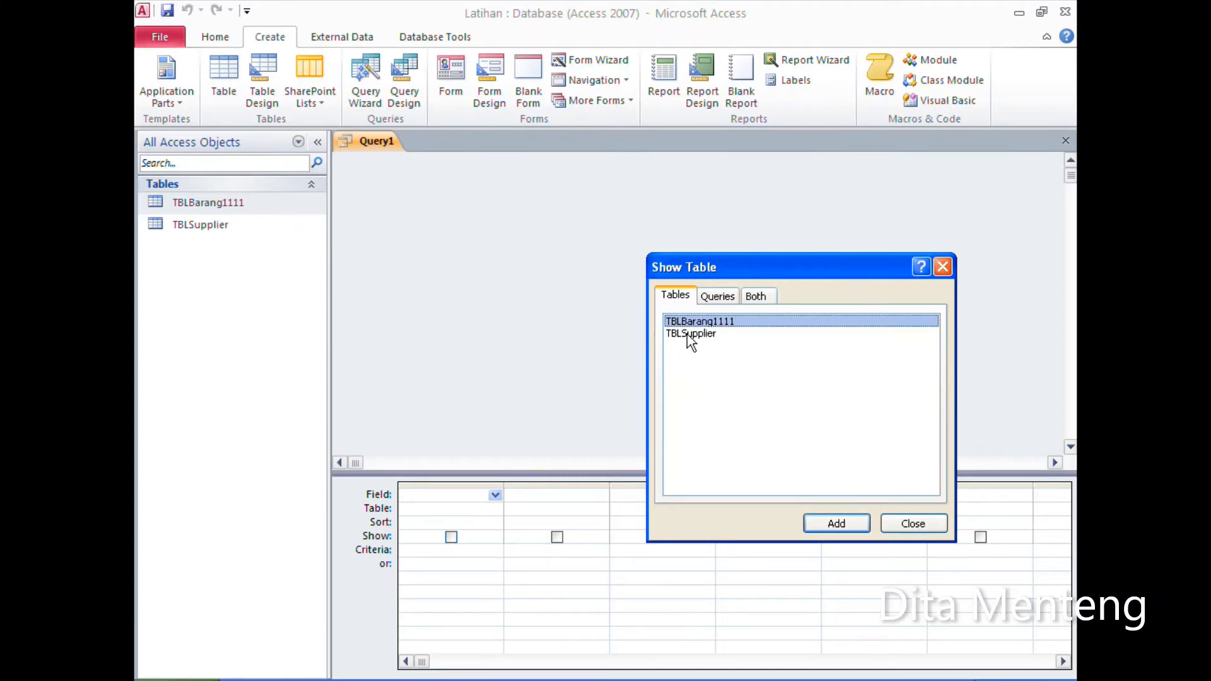
click(836, 525)
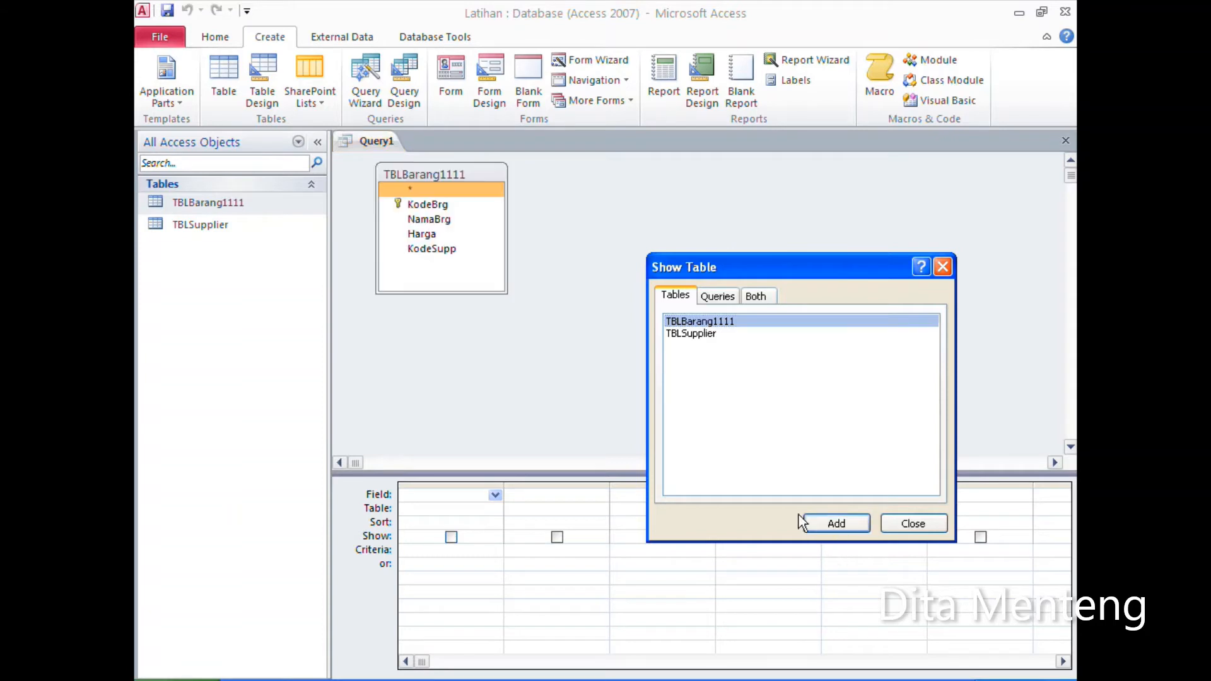
click(701, 334)
click(836, 523)
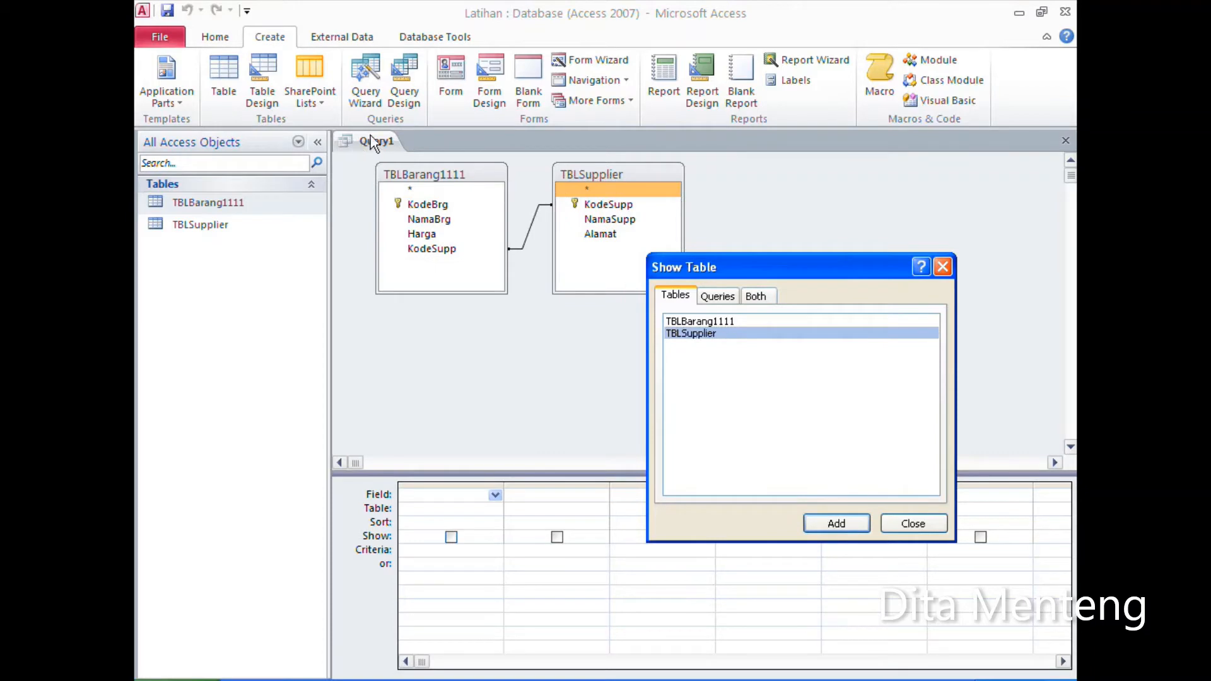
click(919, 527)
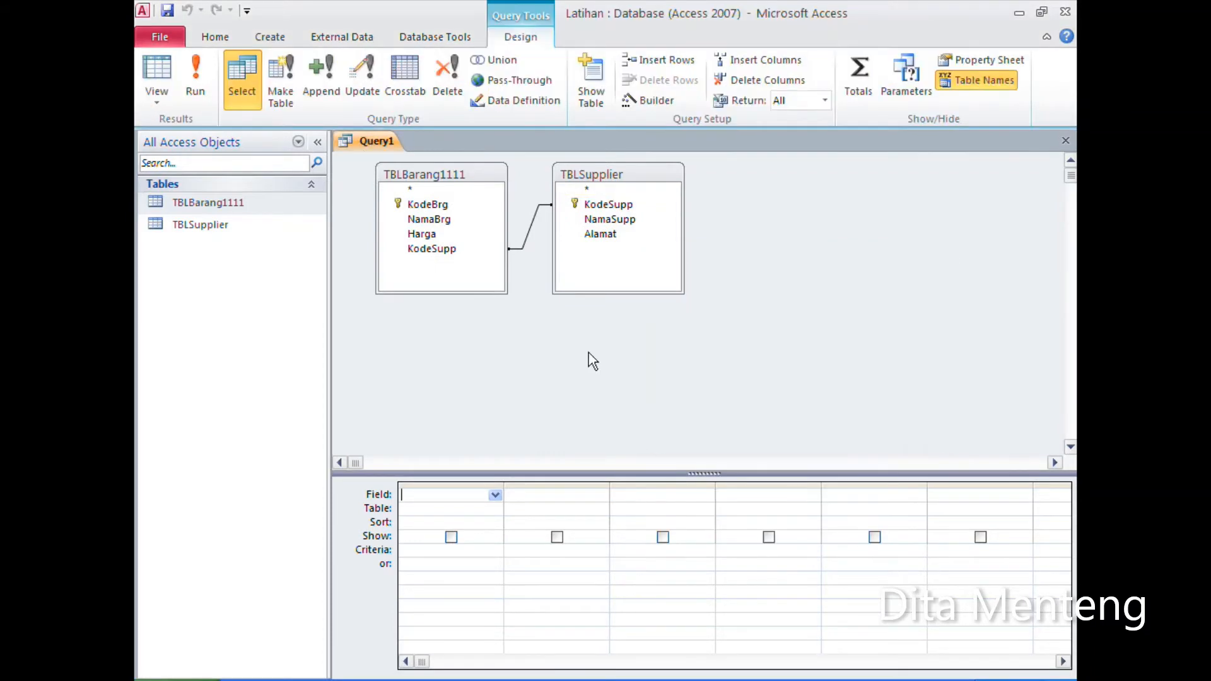
Step: Add KodeBrg, NamaBrg, Harga and KodeSupp from TBLBarang1111, plus NamaSupp and Alamat from TBLSupplier, to the query grid
click(611, 221)
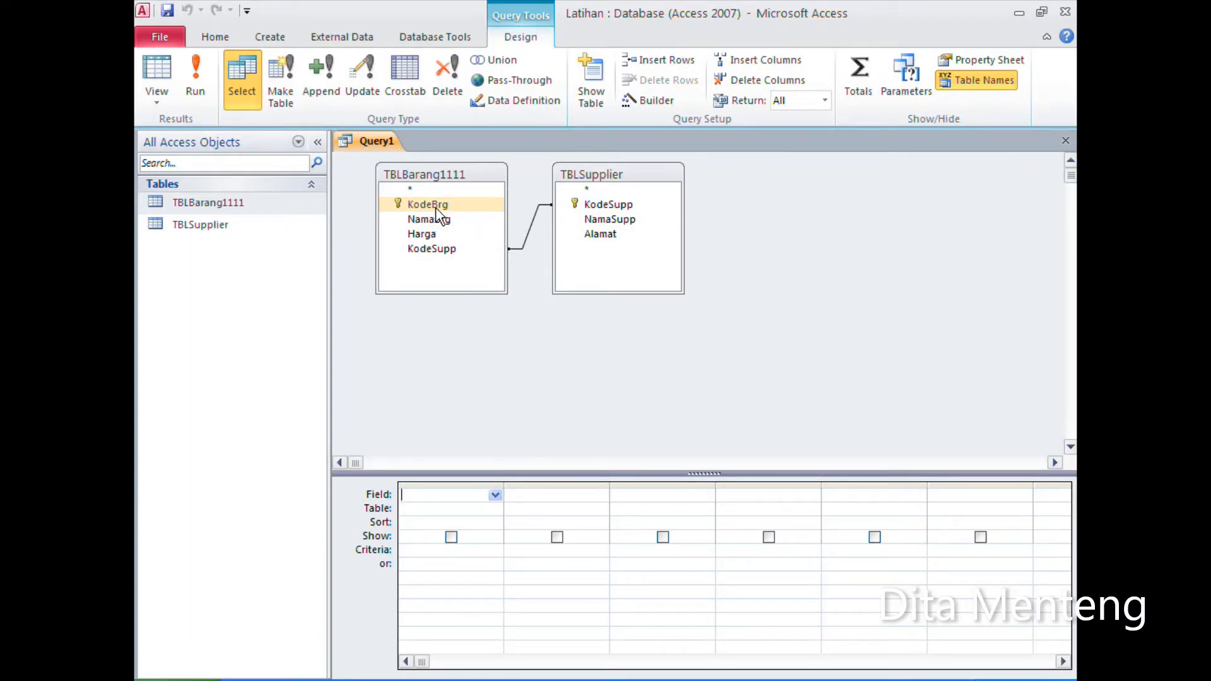
drag(445, 213, 437, 493)
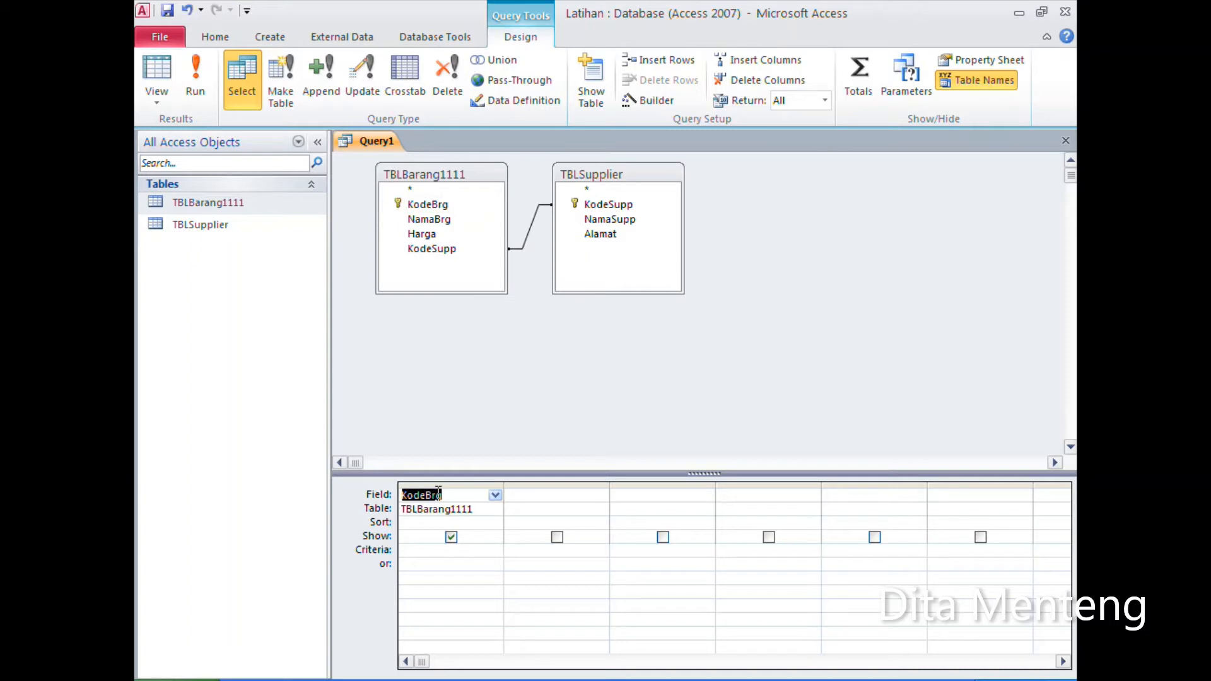
double_click(433, 220)
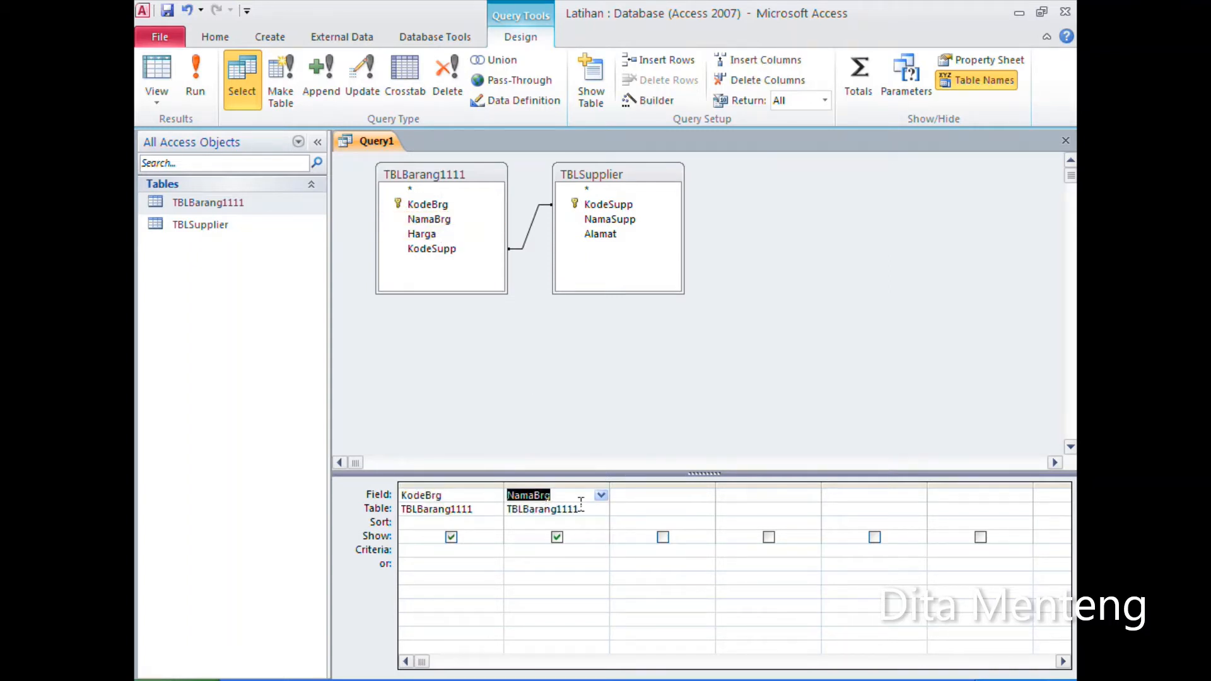
click(427, 237)
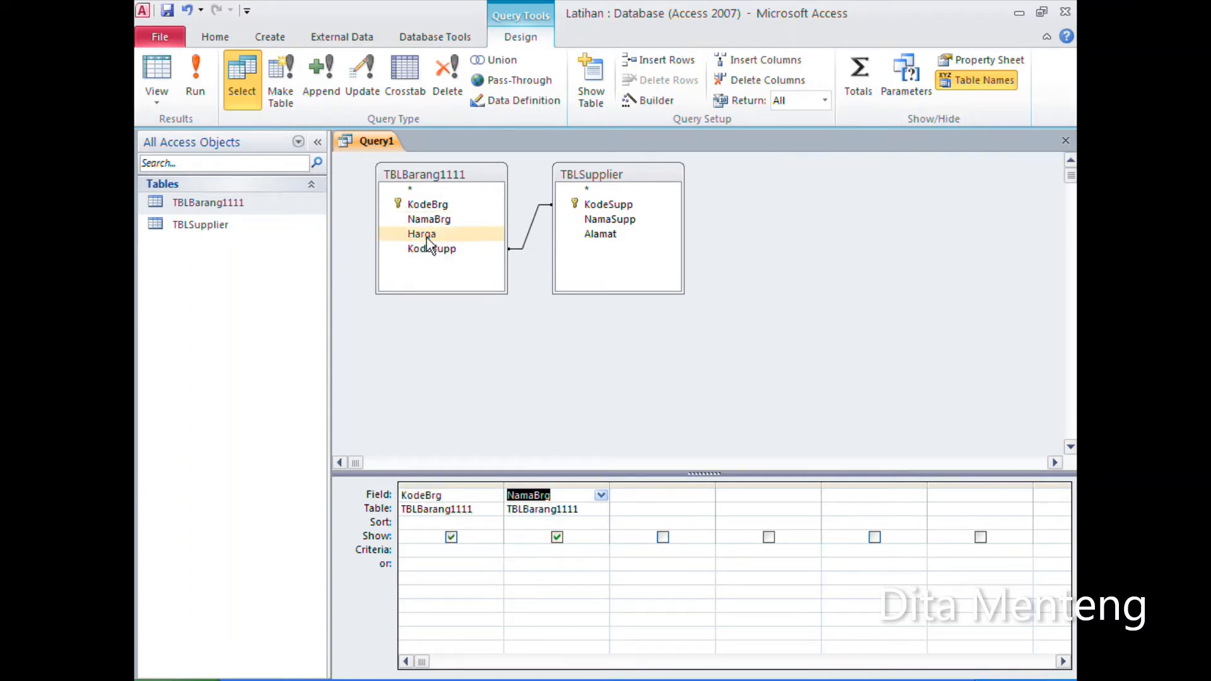
double_click(427, 236)
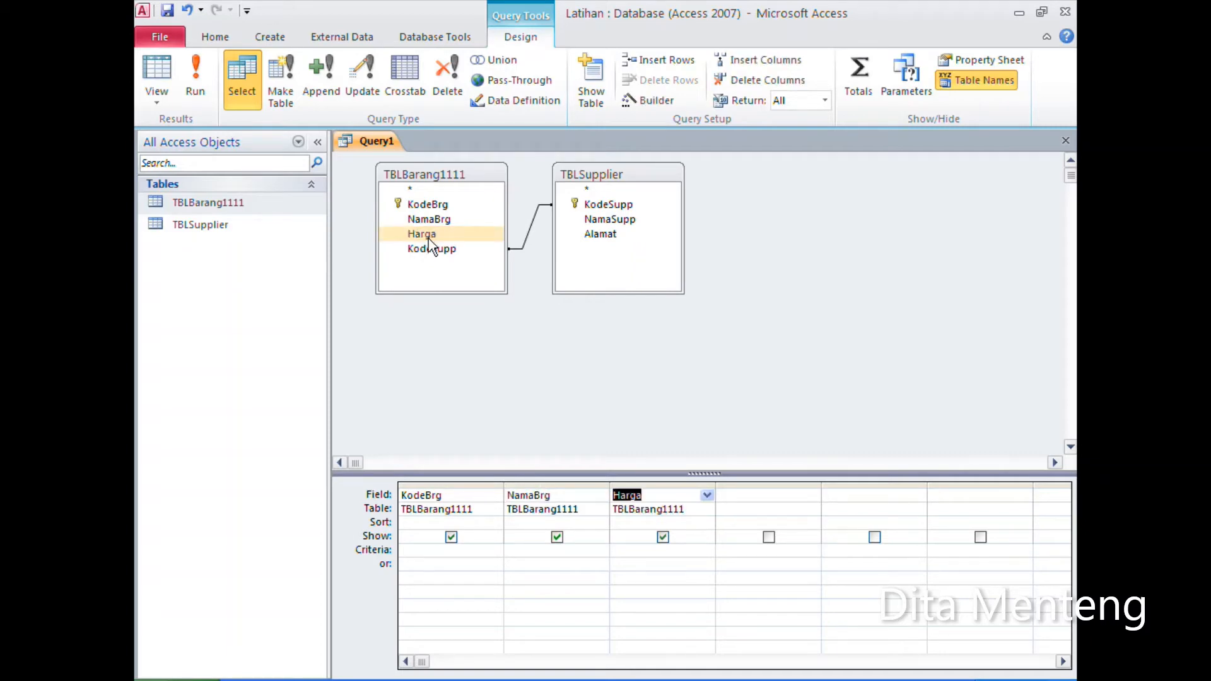
click(433, 249)
double_click(433, 251)
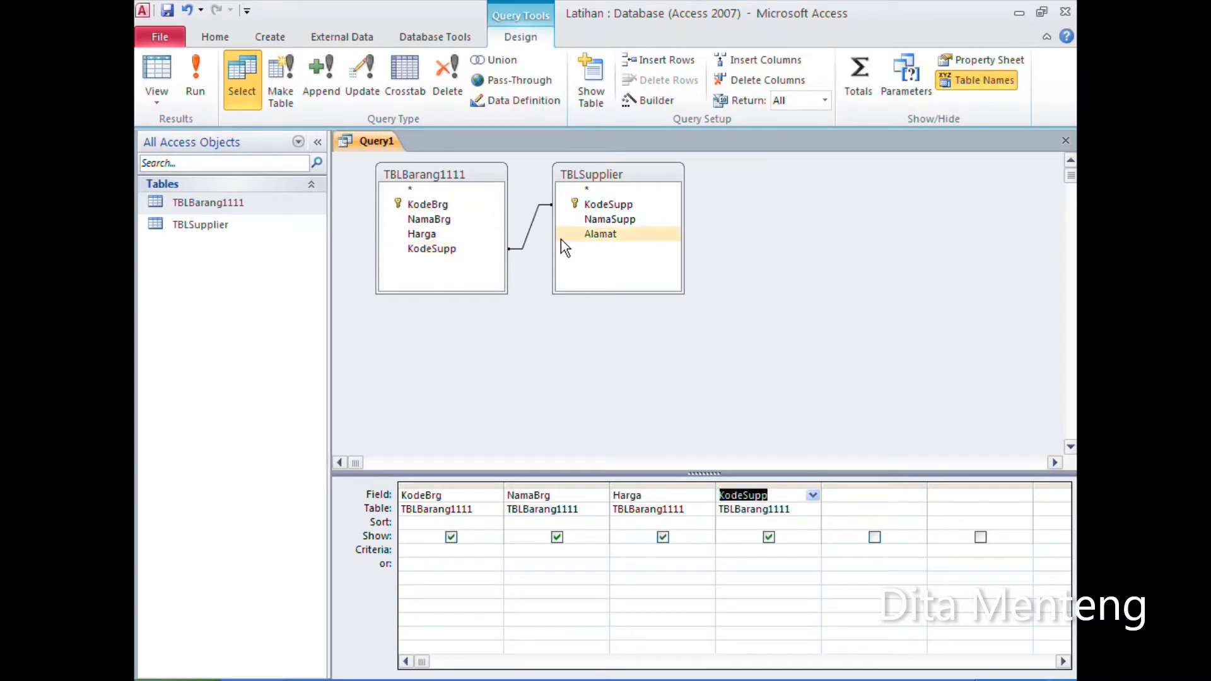
double_click(627, 220)
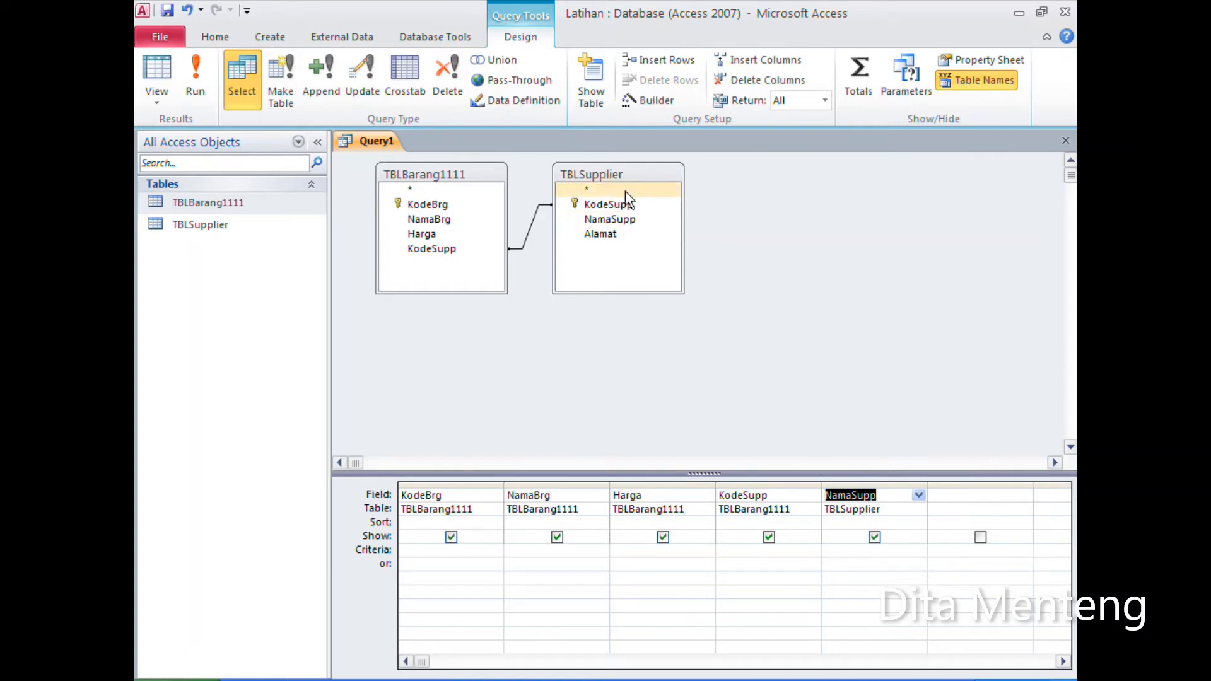
double_click(607, 234)
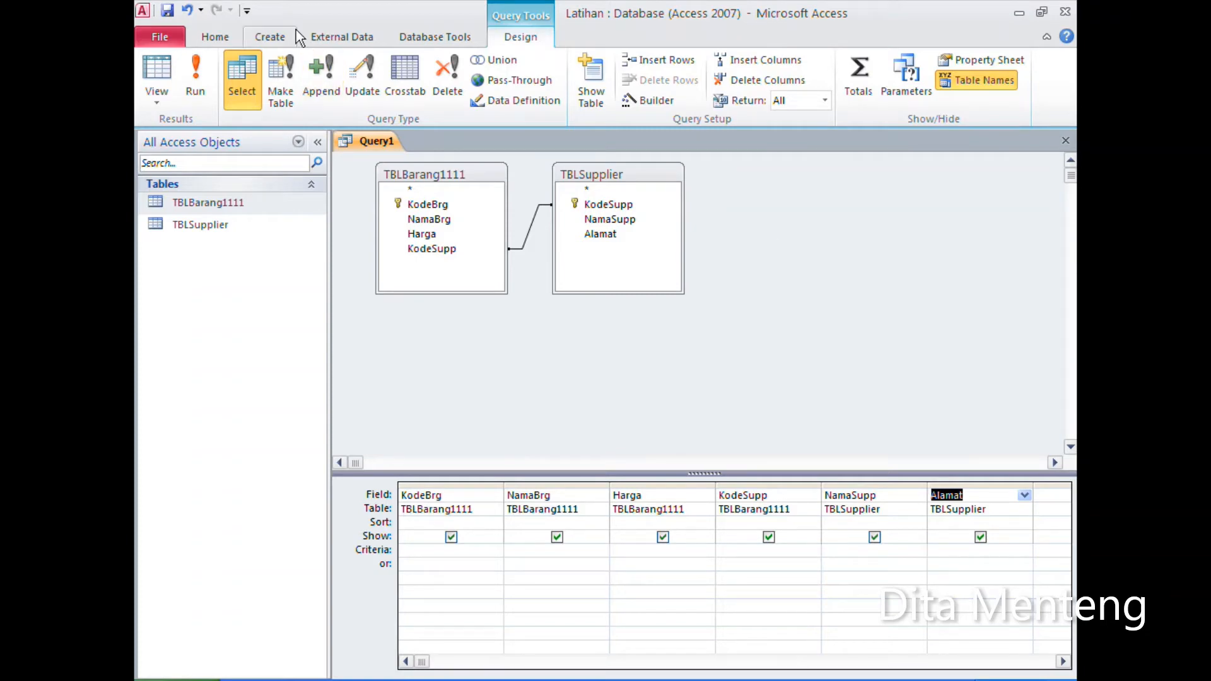
Step: Run the query and add a record with KodeBrg 1111, NamaBrg KOTARO, Harga 500 and KodeSupp SP01
click(195, 70)
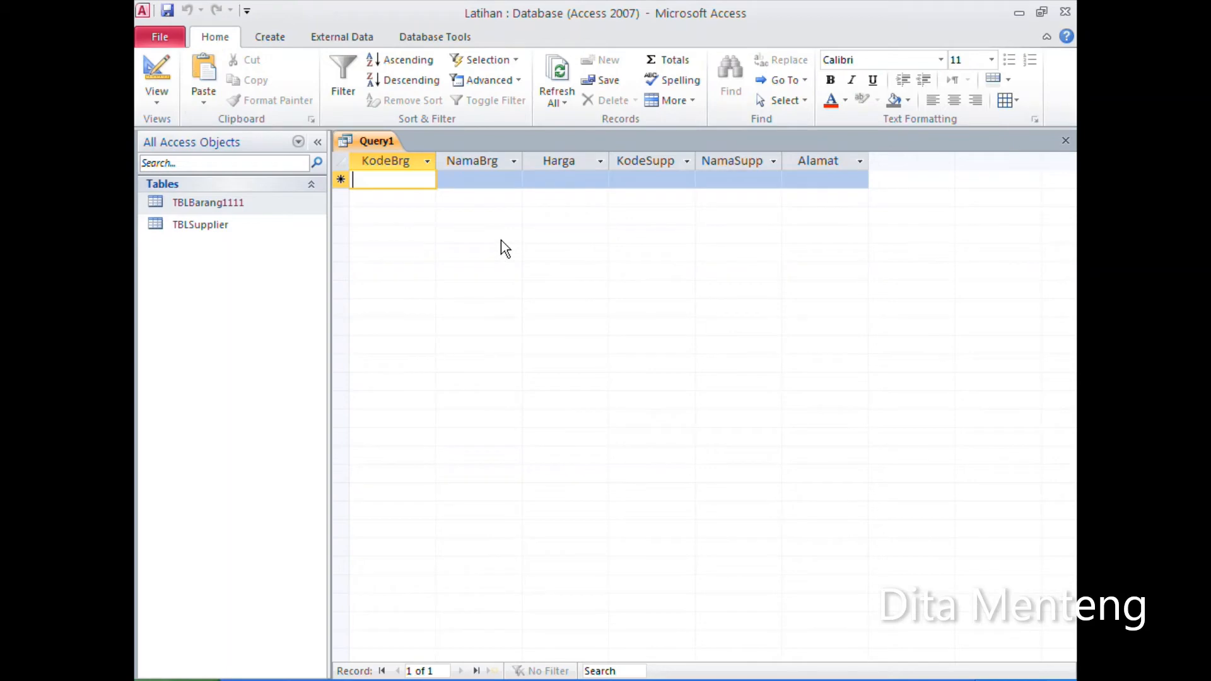
text(1111)
key(Tab)
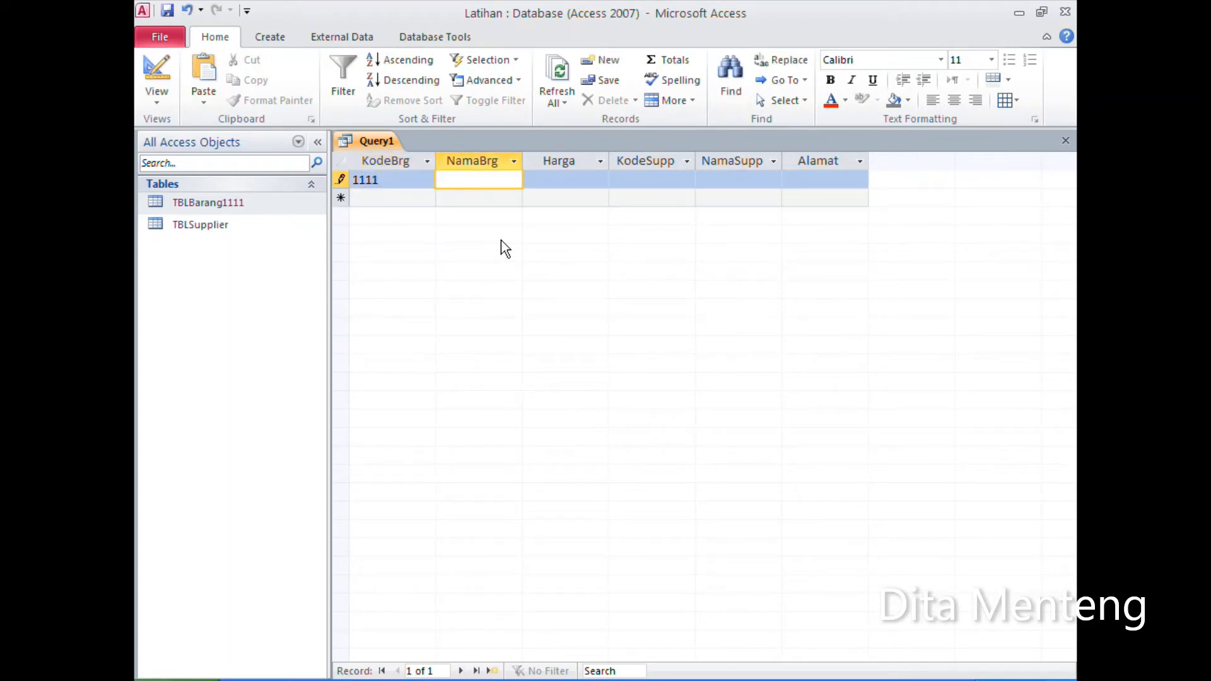
text(KOTARO)
key(Tab)
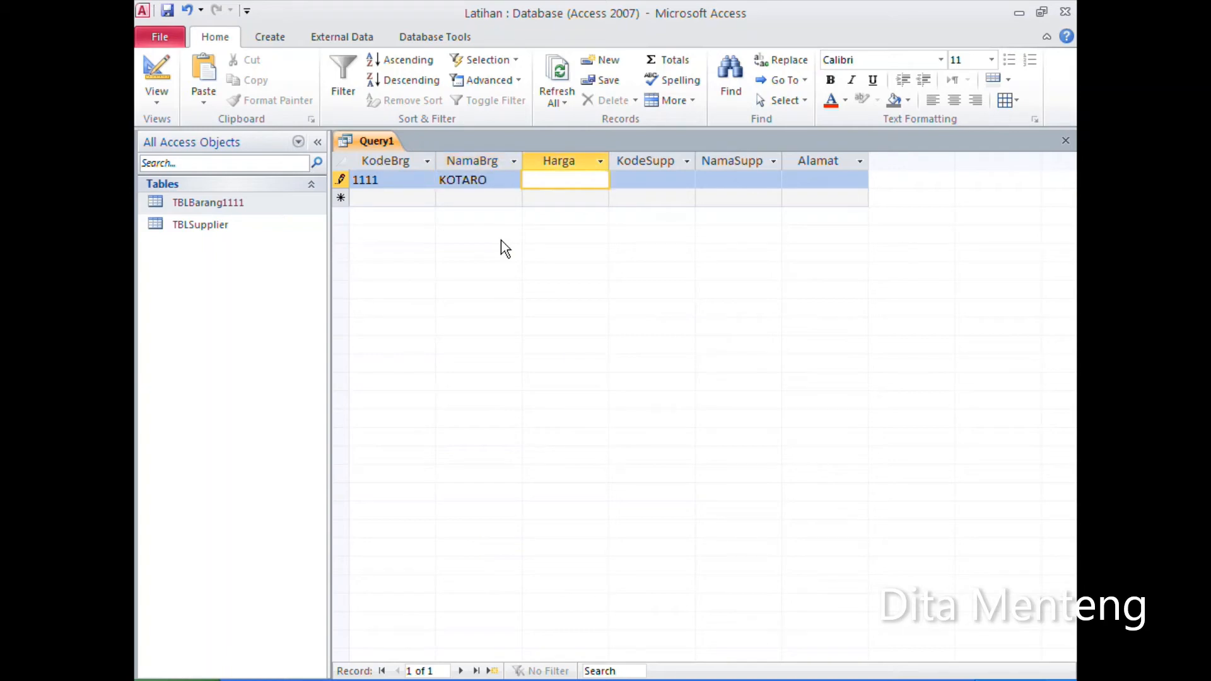
text(5000)
key(BackSpace)
key(Tab)
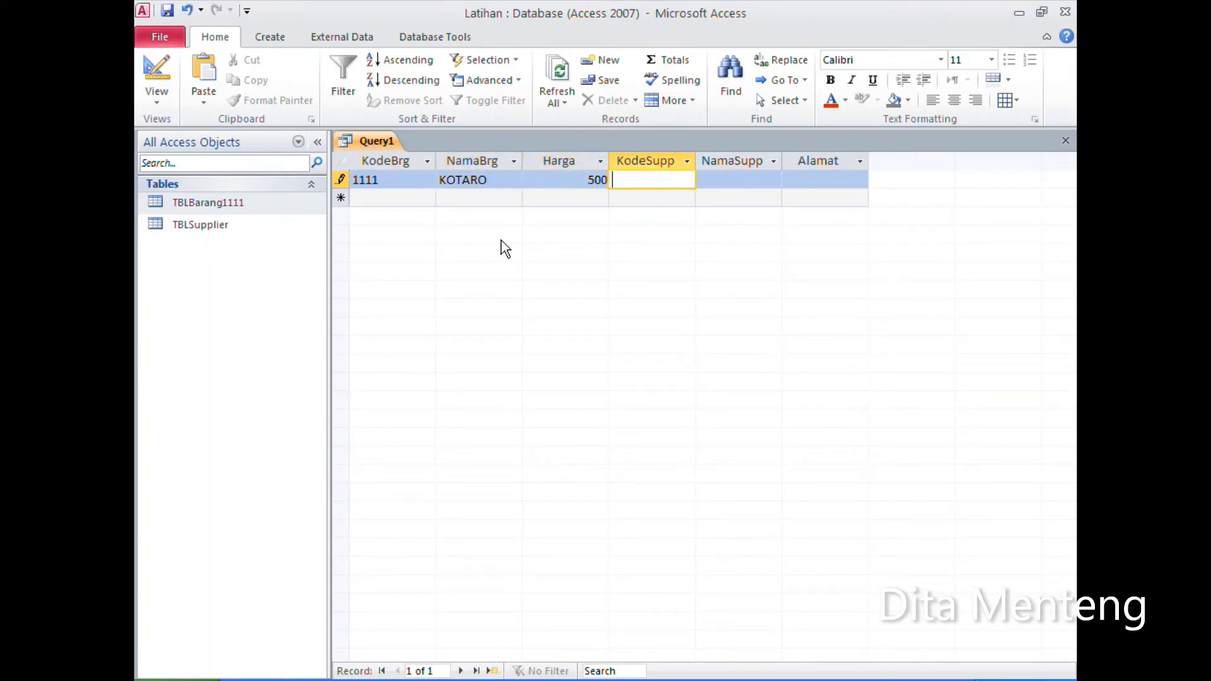
text(SP01)
key(Tab)
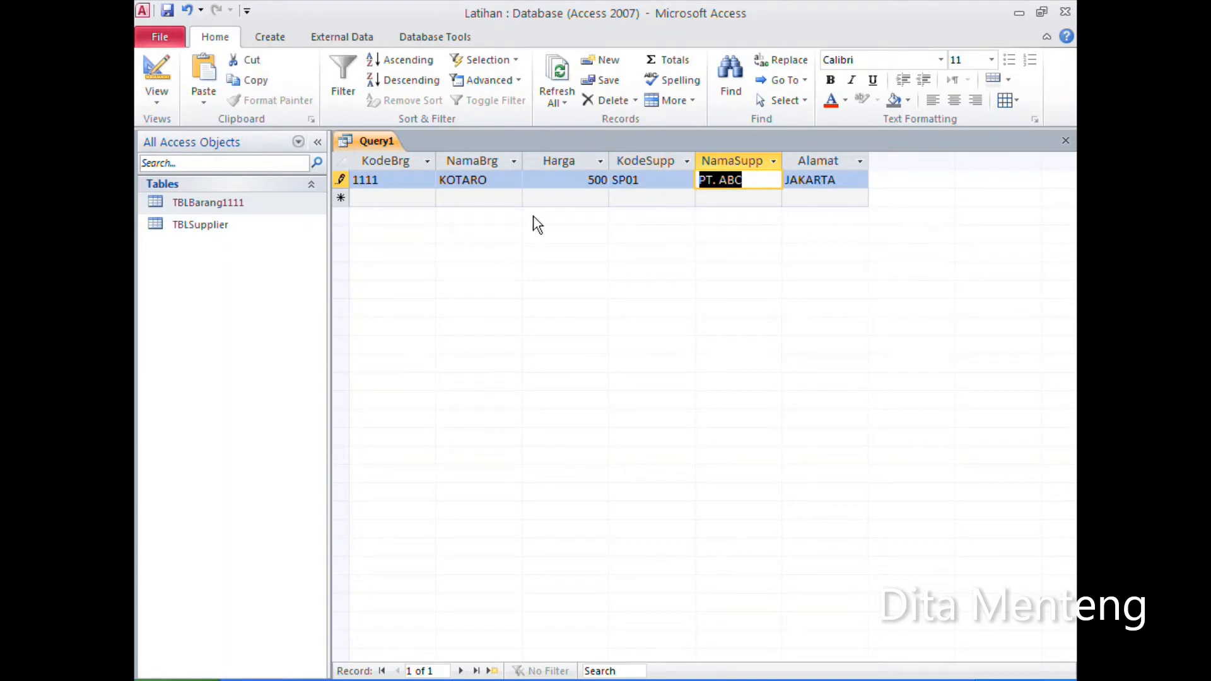
key(Tab)
key(Tab)
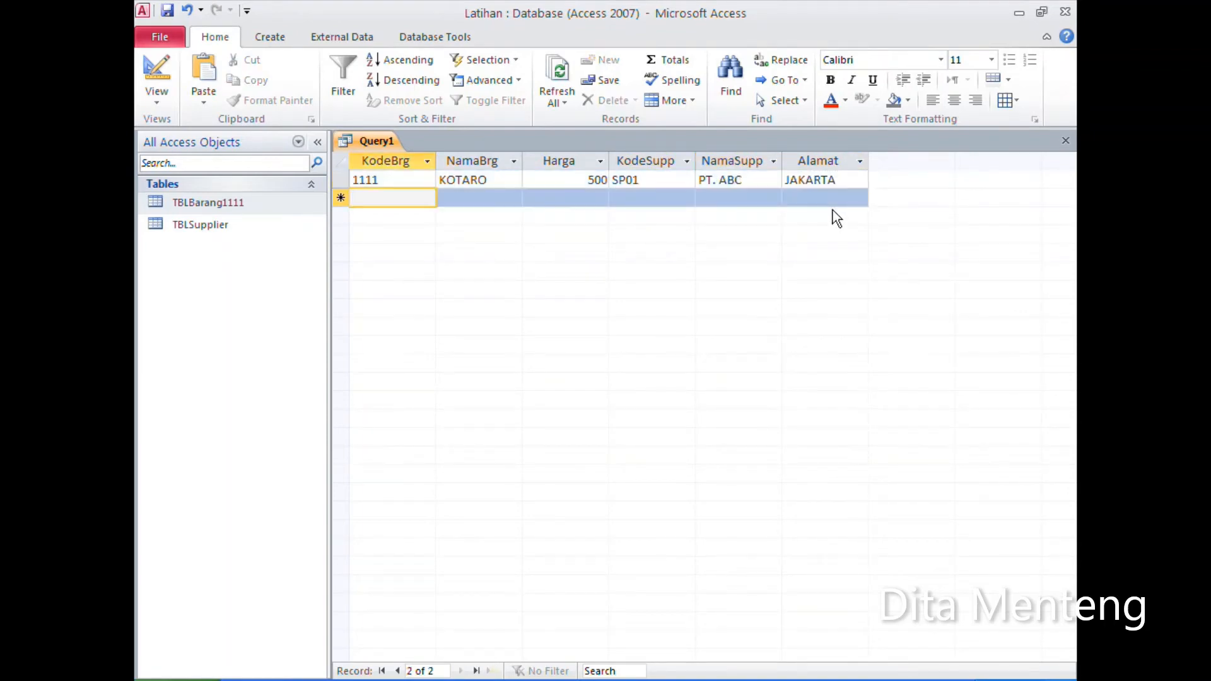
Step: Check the records of TBLSupplier, close that table, and return the query to design view to inspect the source of KodeSupp
double_click(195, 223)
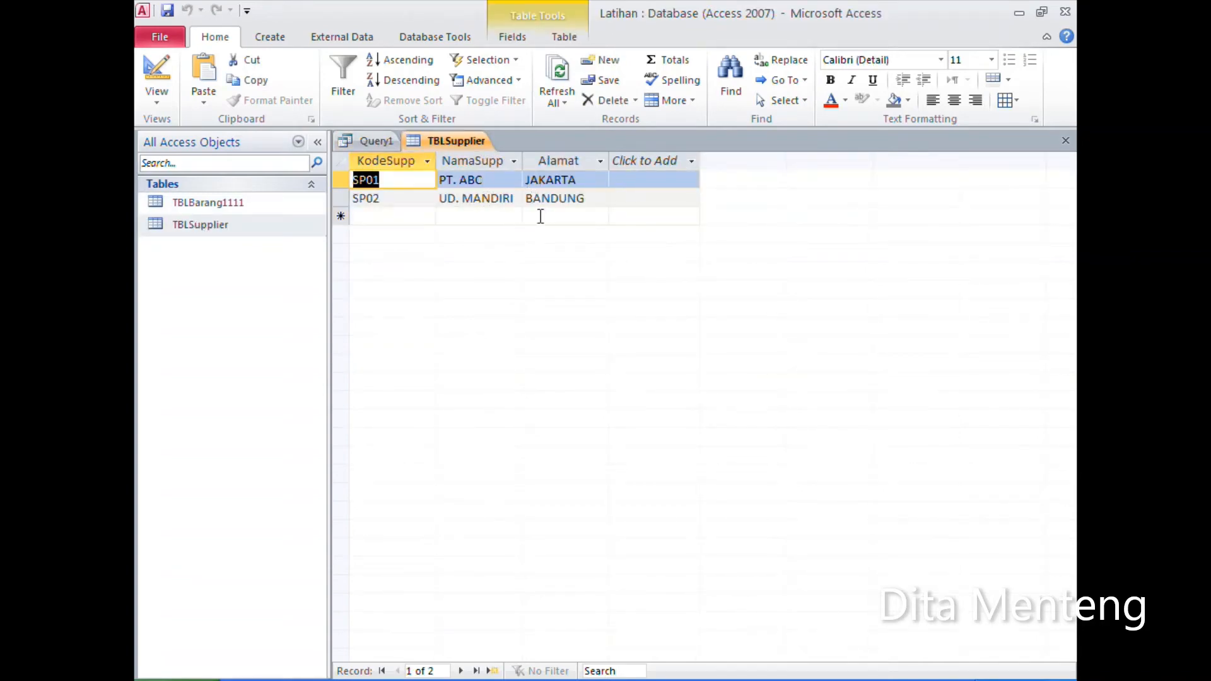
click(1065, 140)
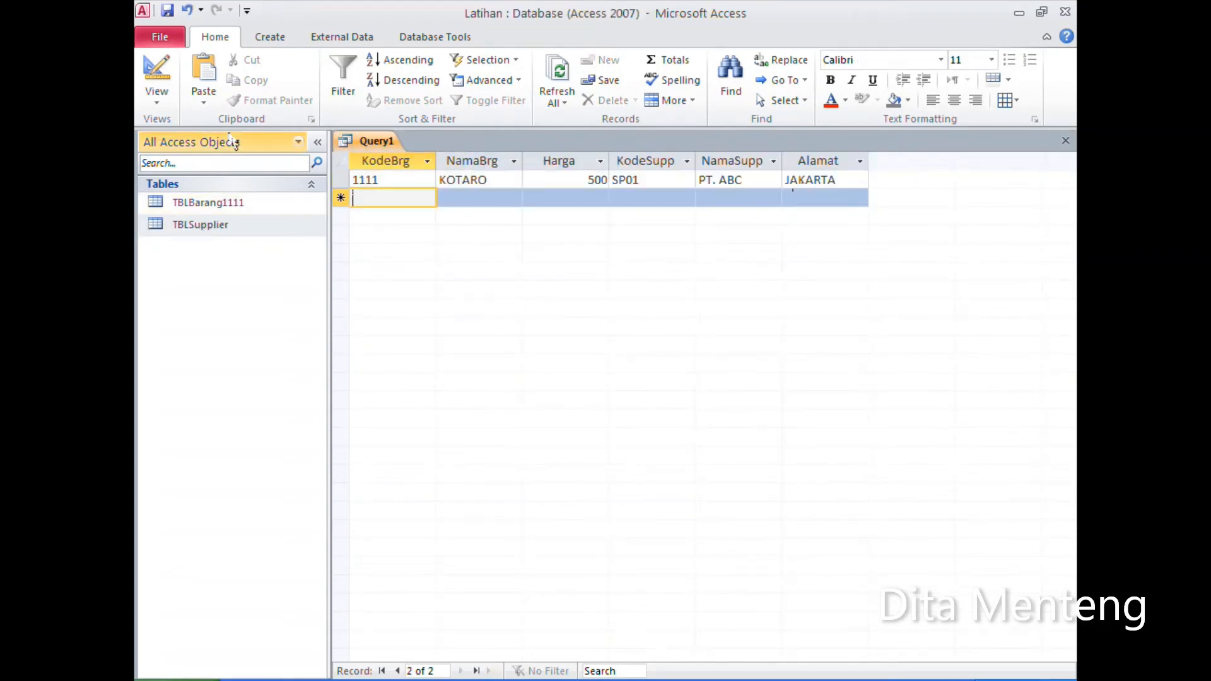
click(156, 73)
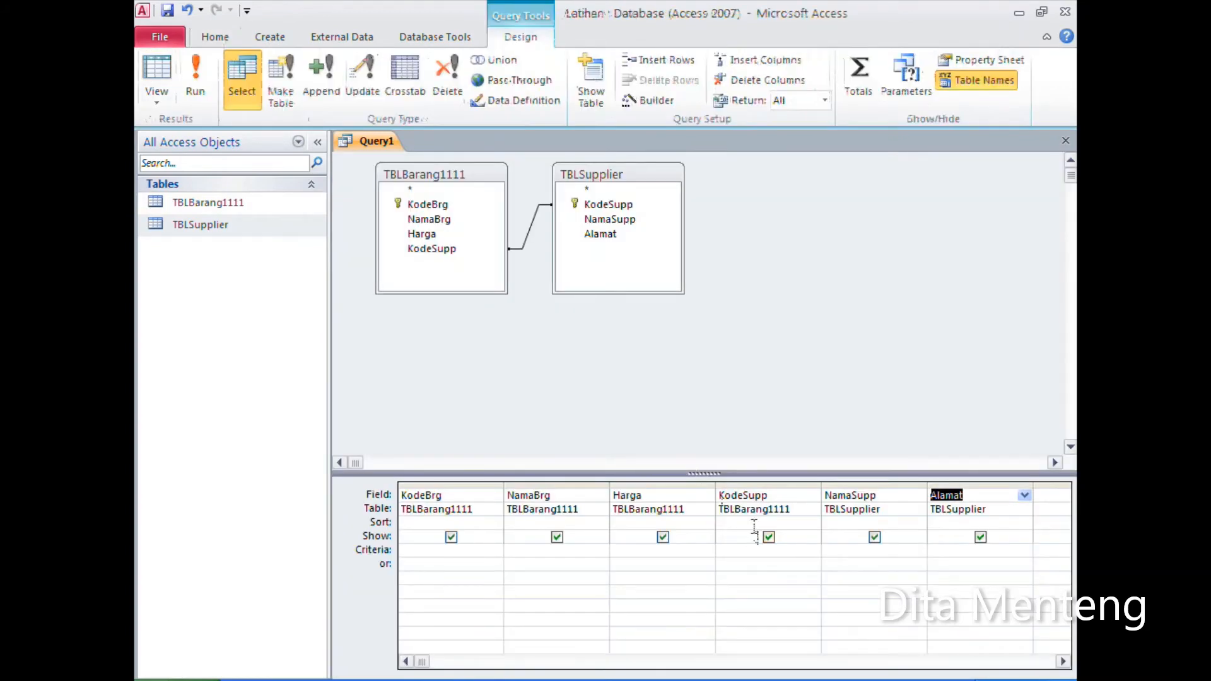
click(787, 511)
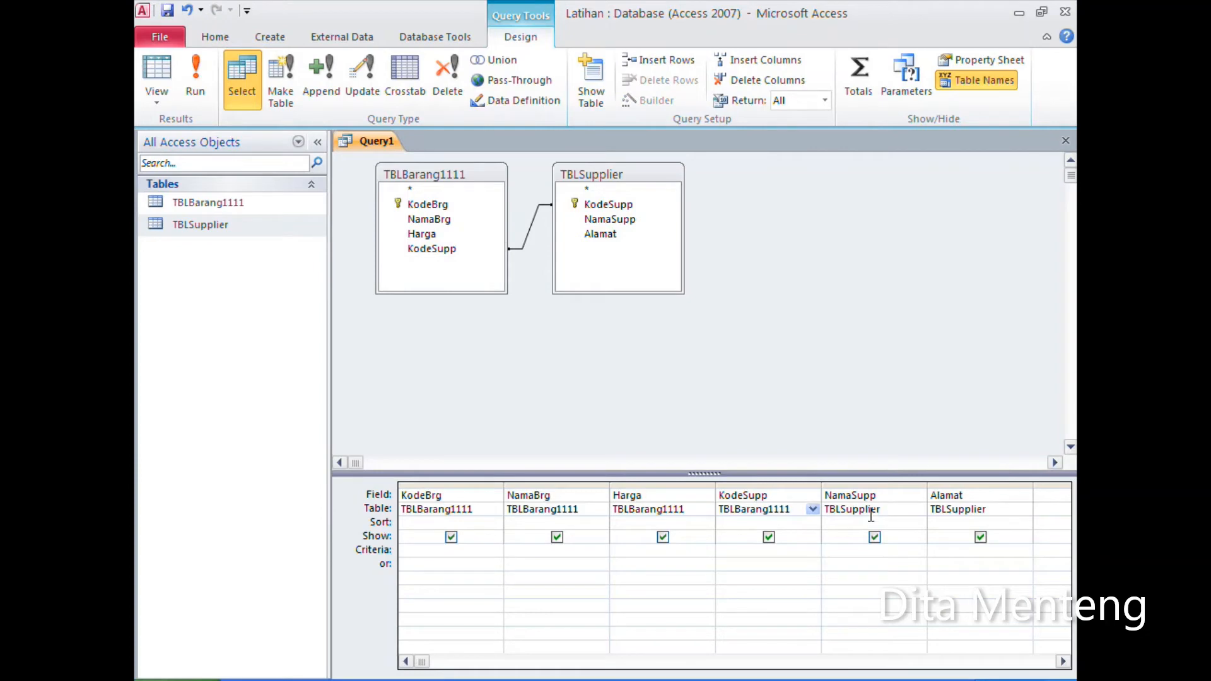
click(443, 249)
Step: Save the query under the name QRYMaster and close it
click(168, 11)
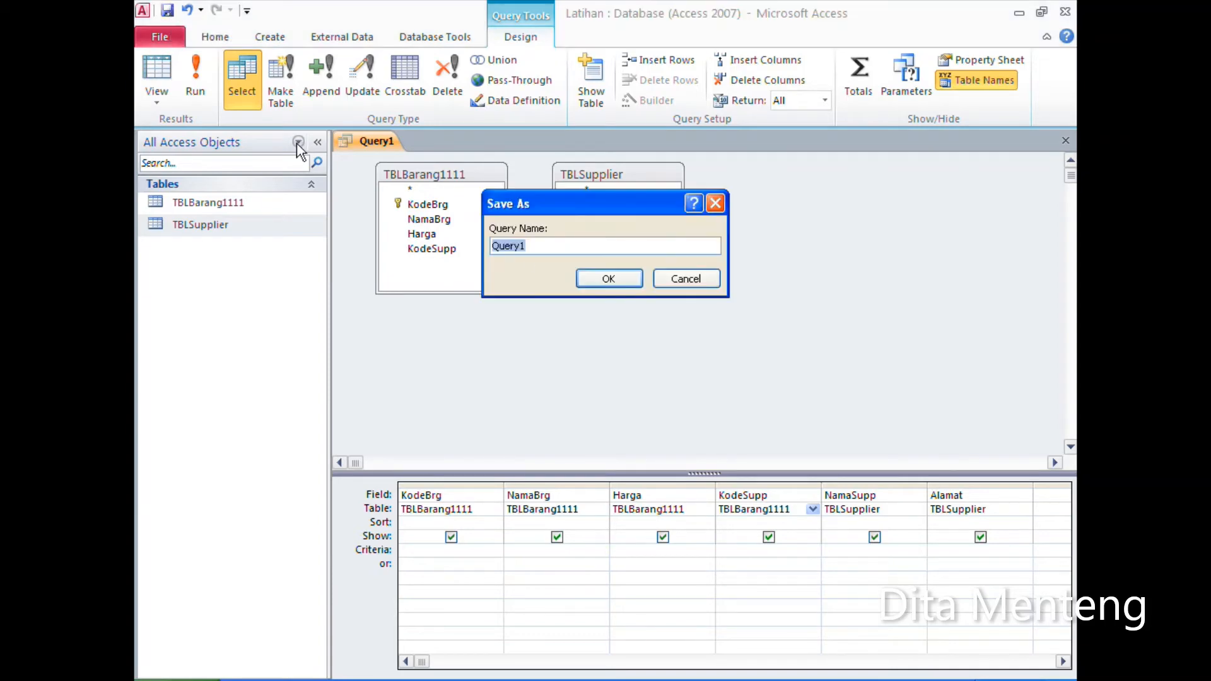
drag(553, 208, 557, 322)
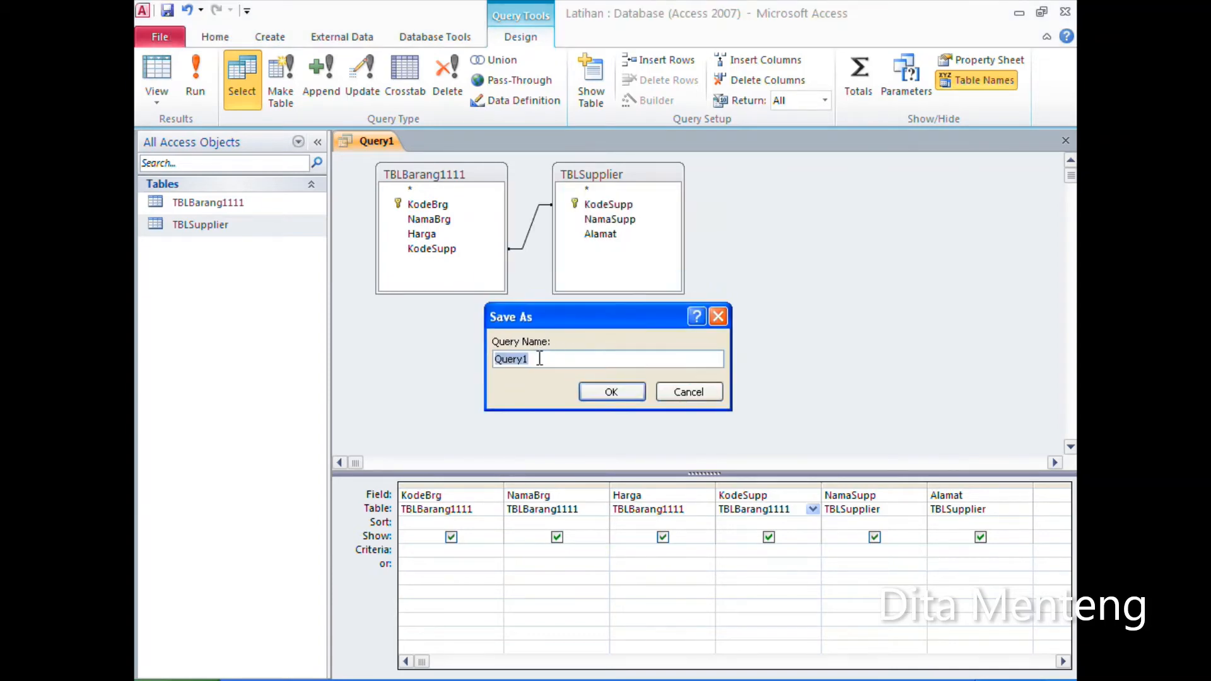
text(qr)
key(BackSpace)
key(BackSpace)
text(q)
key(BackSpace)
text(QRYMaster)
click(611, 391)
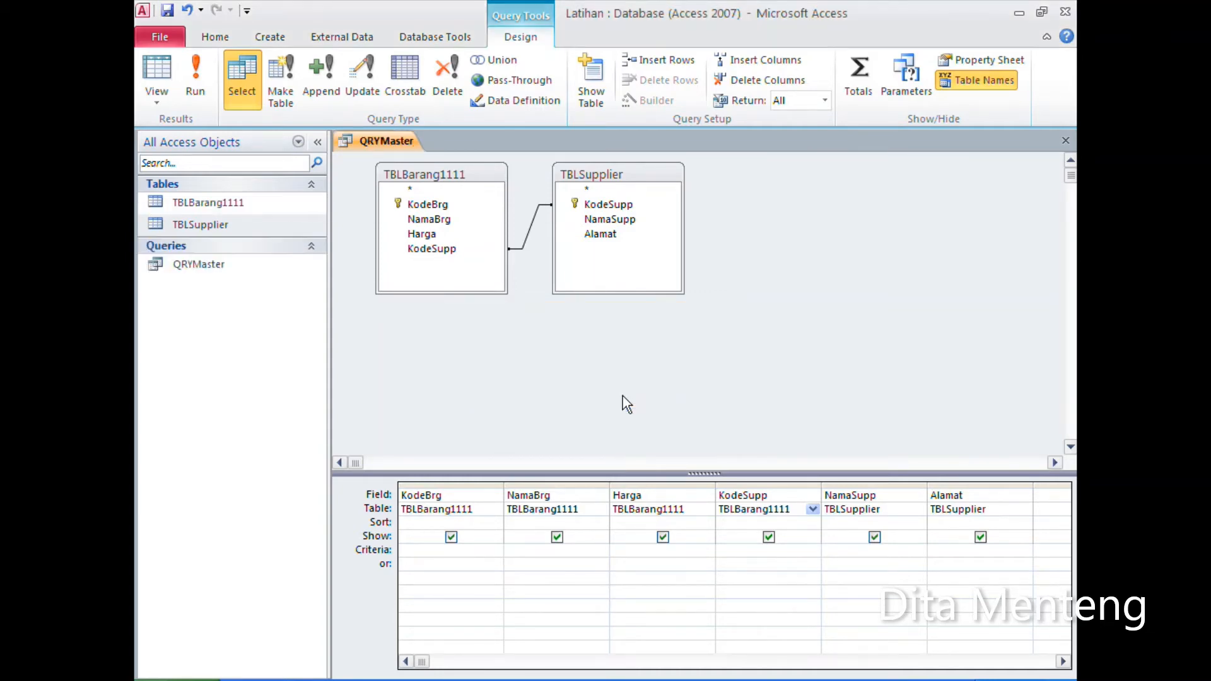
click(1065, 141)
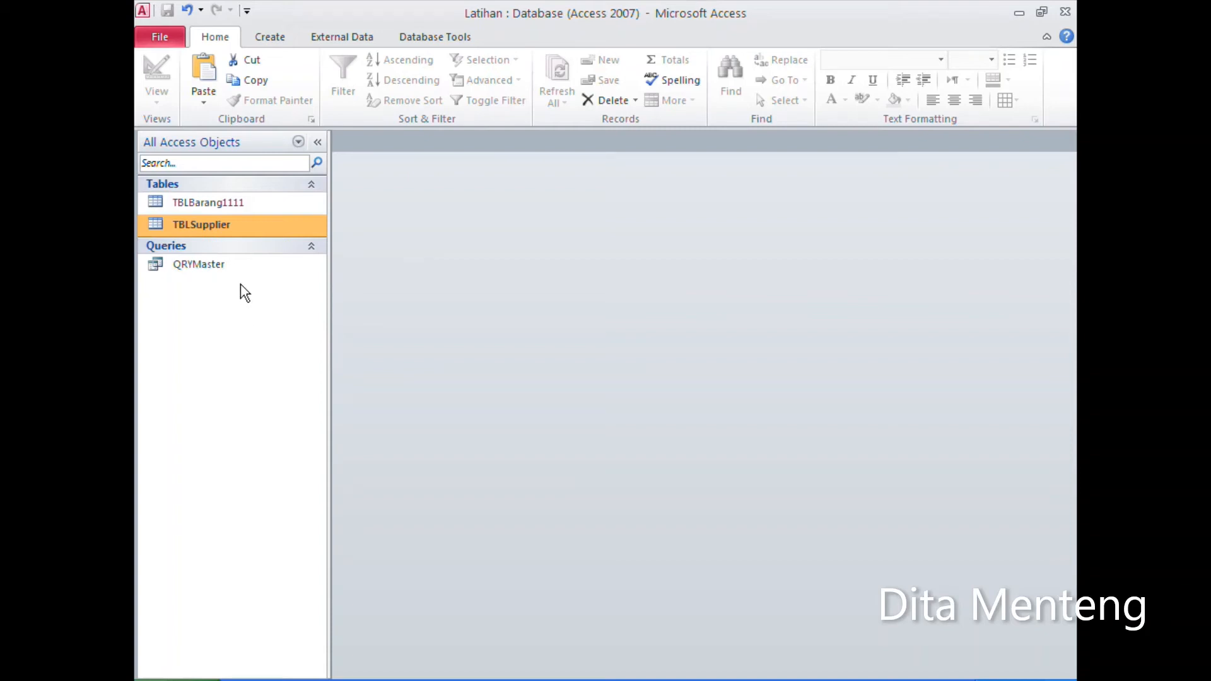
Step: Reopen the query QRYMaster in design view to review its layout, and close it again
click(242, 266)
right_click(243, 267)
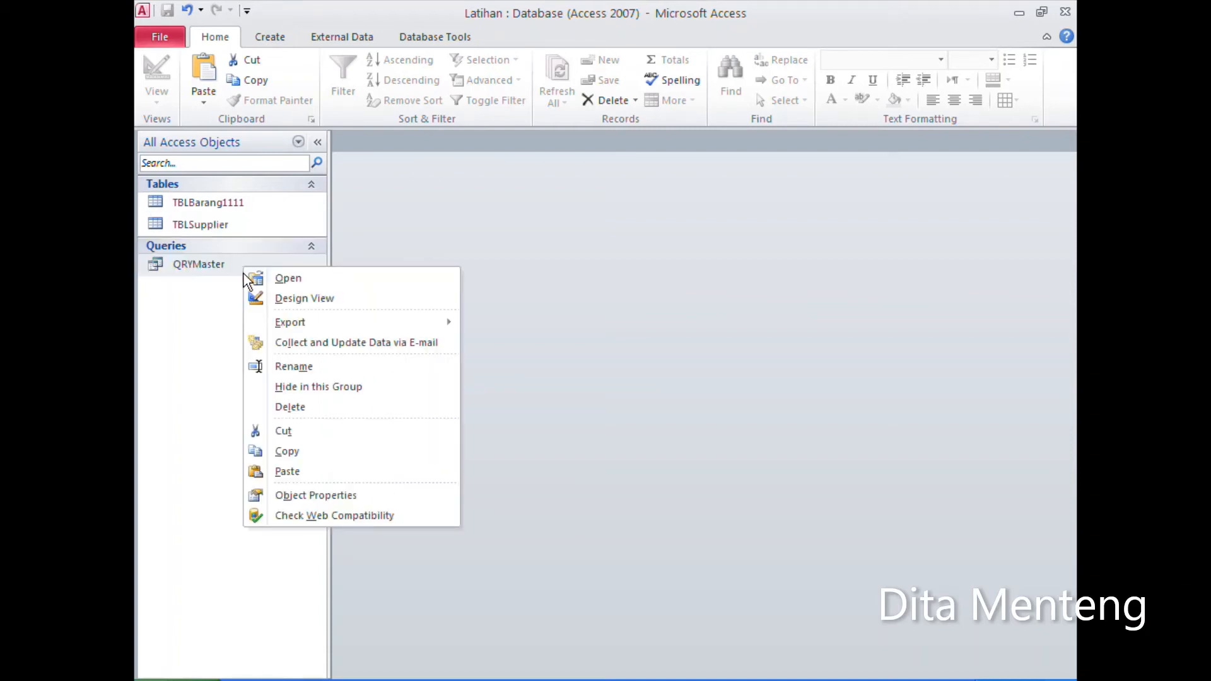
click(315, 299)
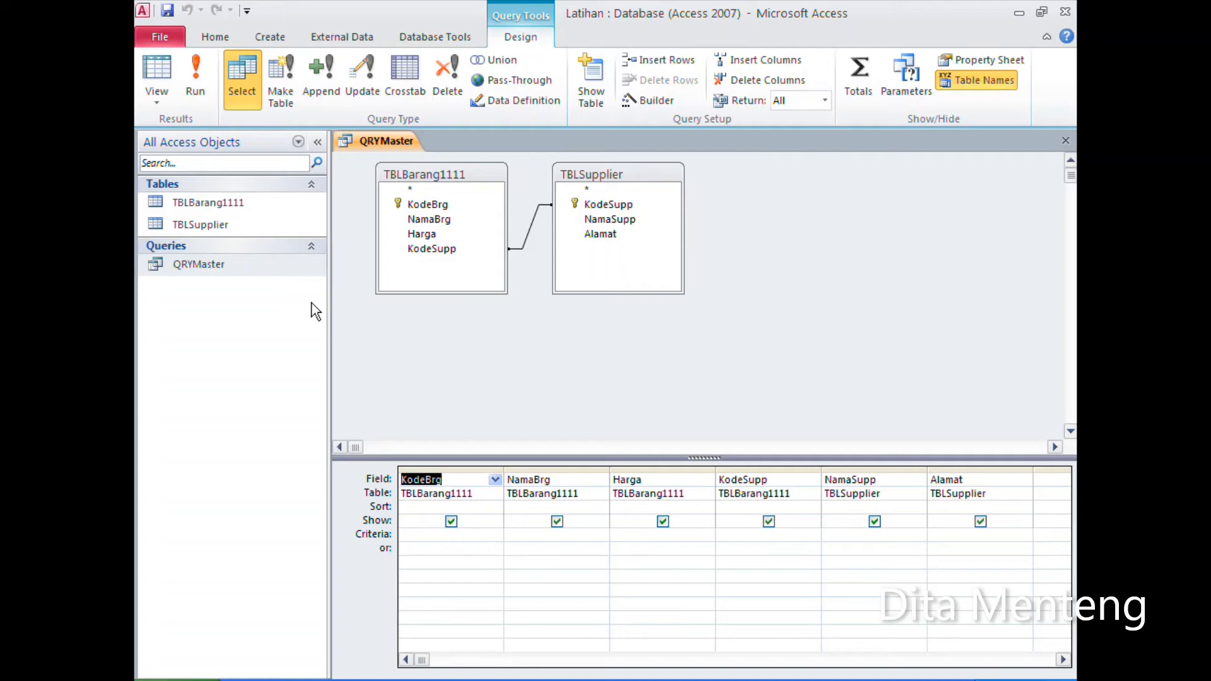
click(1069, 146)
Step: Create a new blank form in design view and look over the full set of available form controls
click(274, 40)
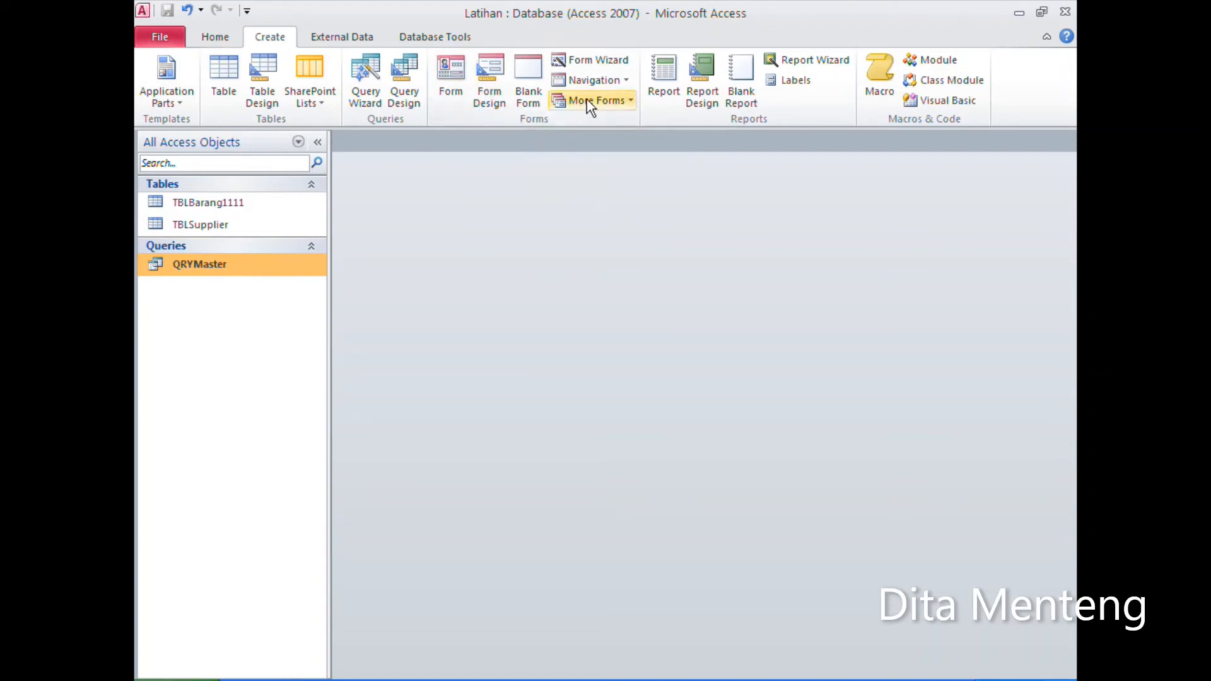
click(495, 101)
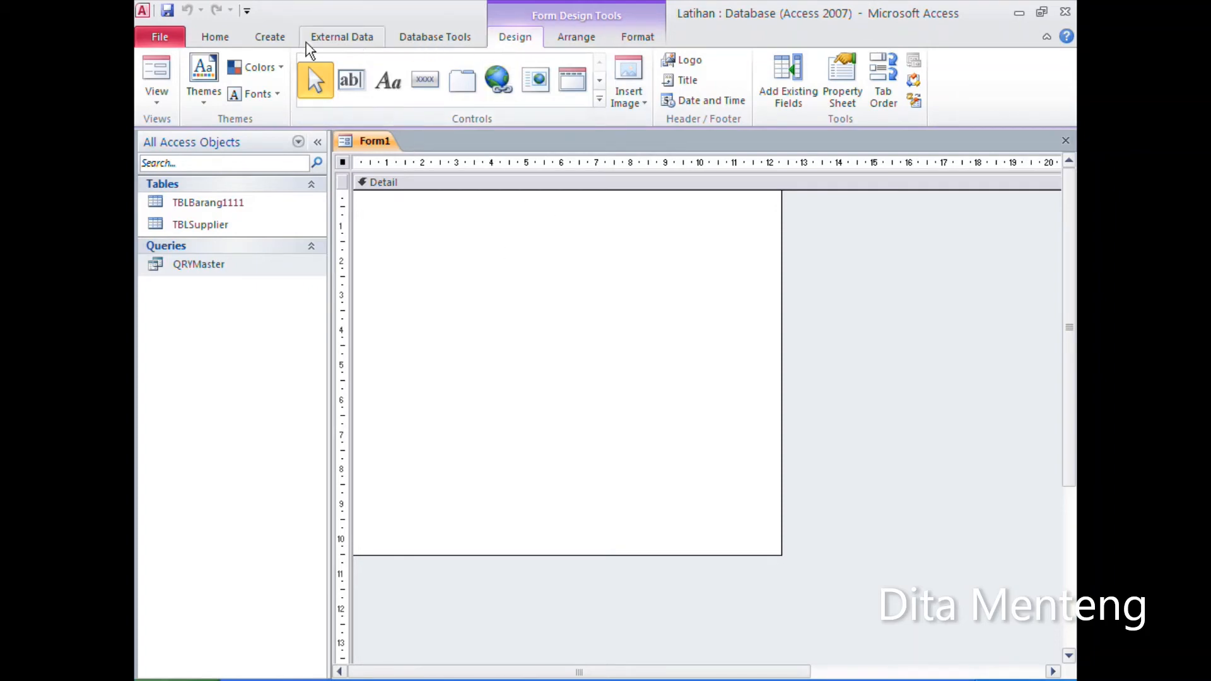
click(270, 39)
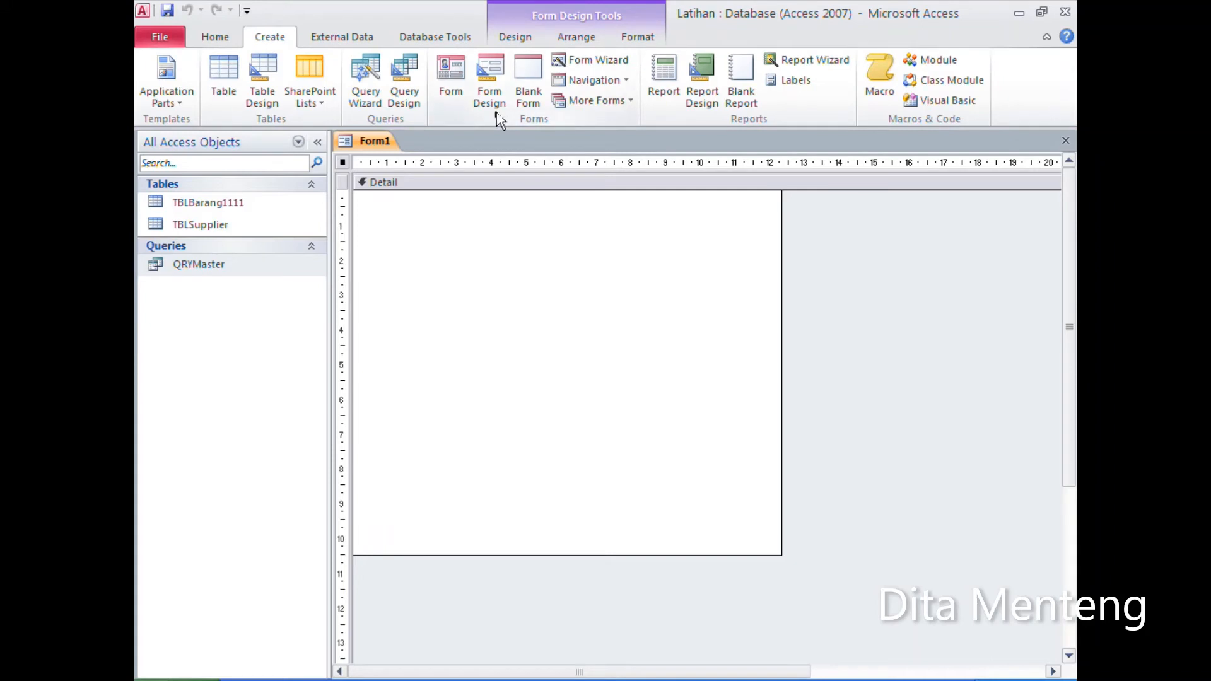
click(520, 38)
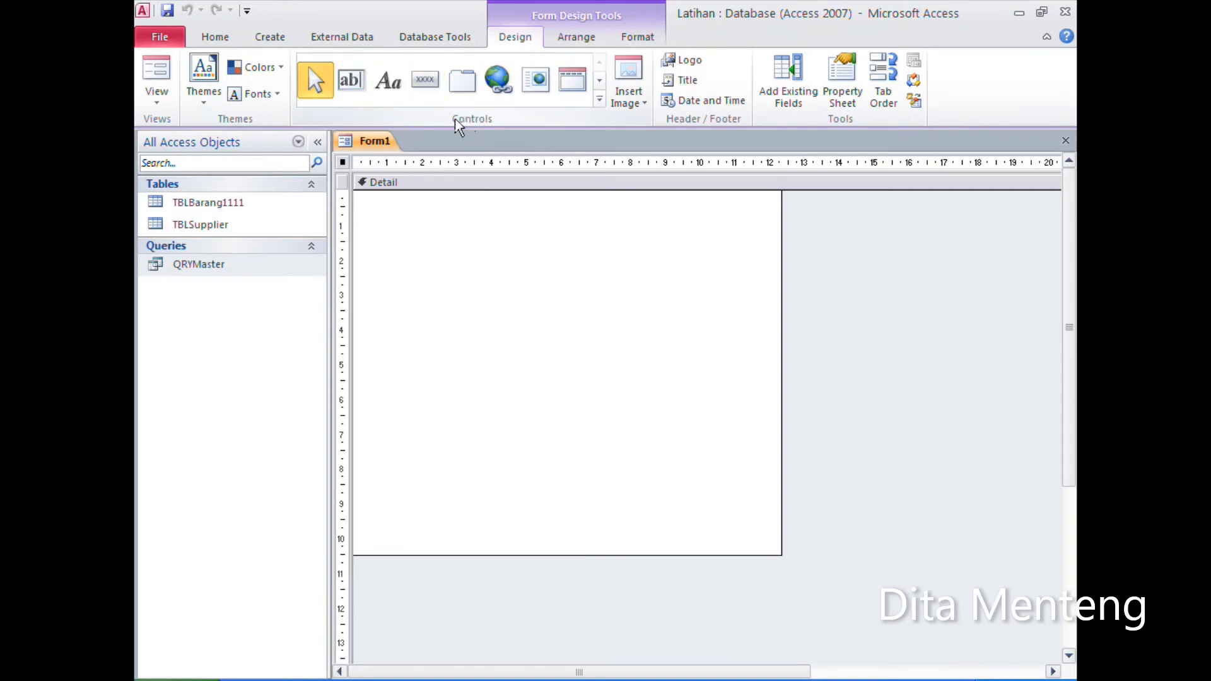
click(599, 100)
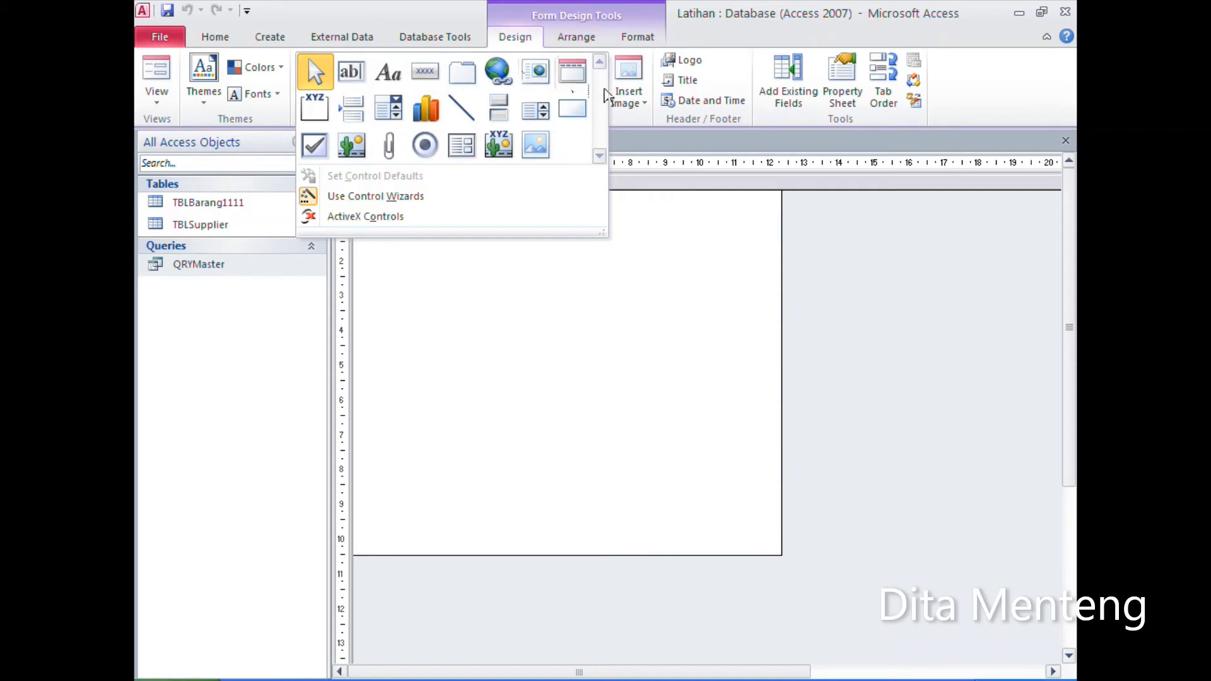
click(624, 142)
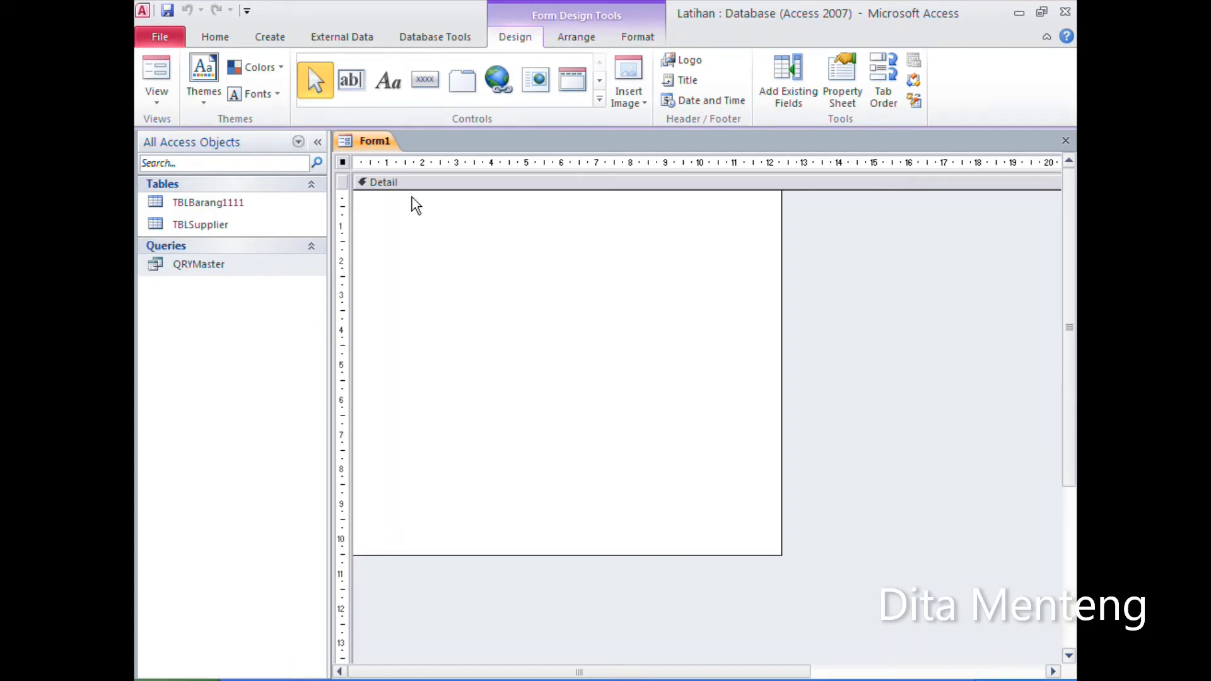
Step: Show the form's properties and set its record source to QRYMaster
click(839, 101)
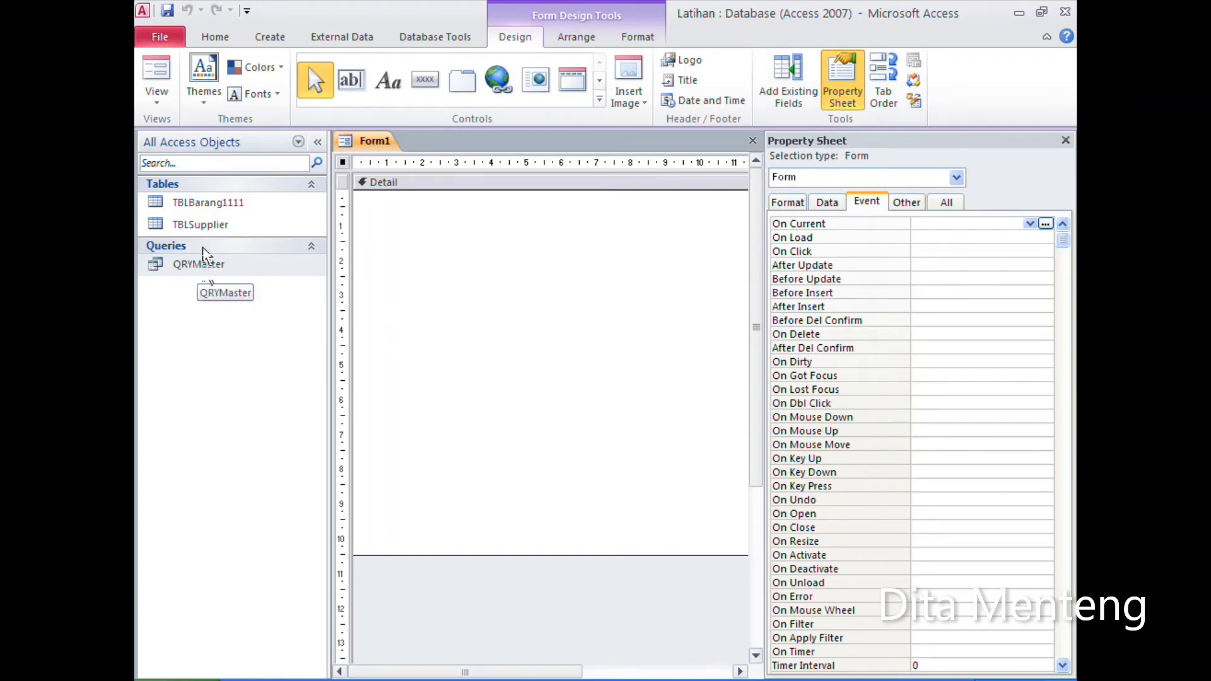
click(852, 101)
click(852, 103)
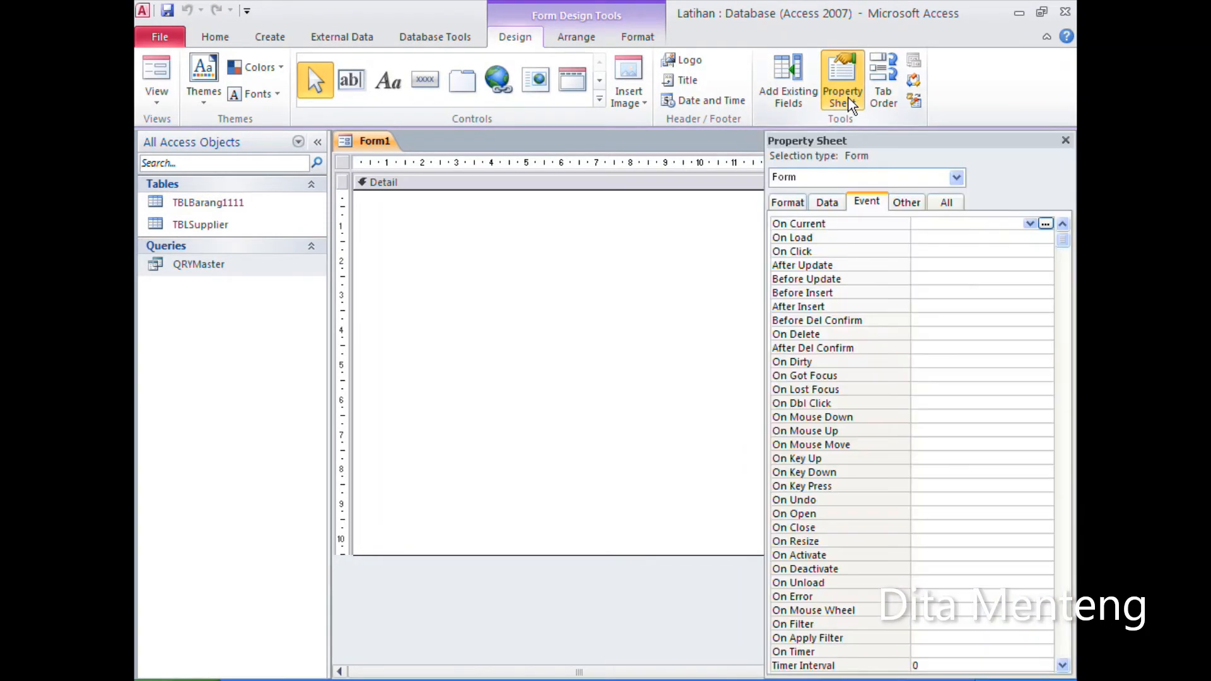
click(827, 201)
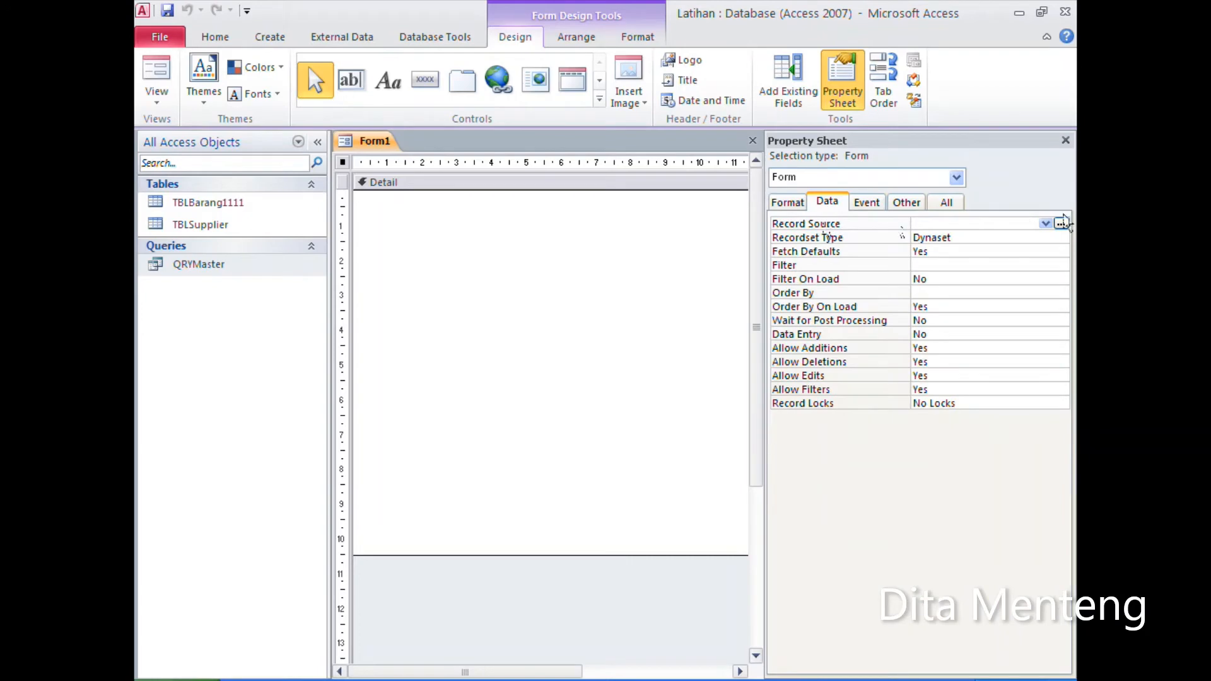
click(1044, 224)
click(965, 236)
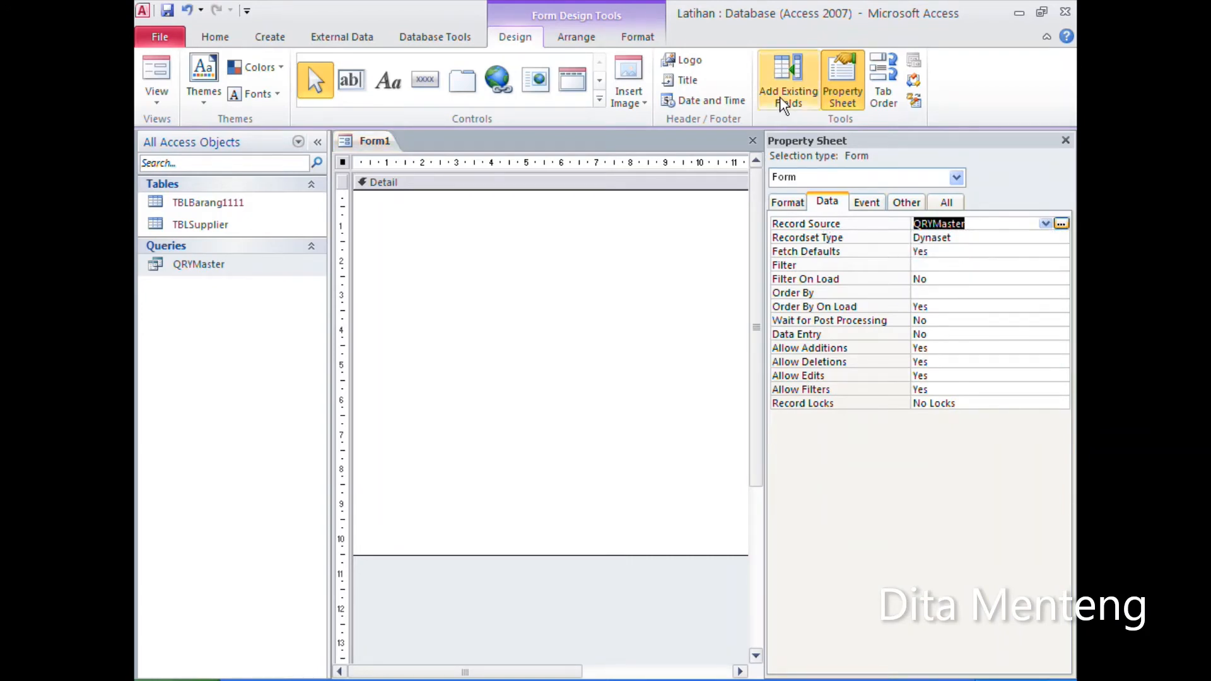
Step: Add the existing fields KodeBrg, NamaBrg and Harga to the form's Detail section
click(797, 104)
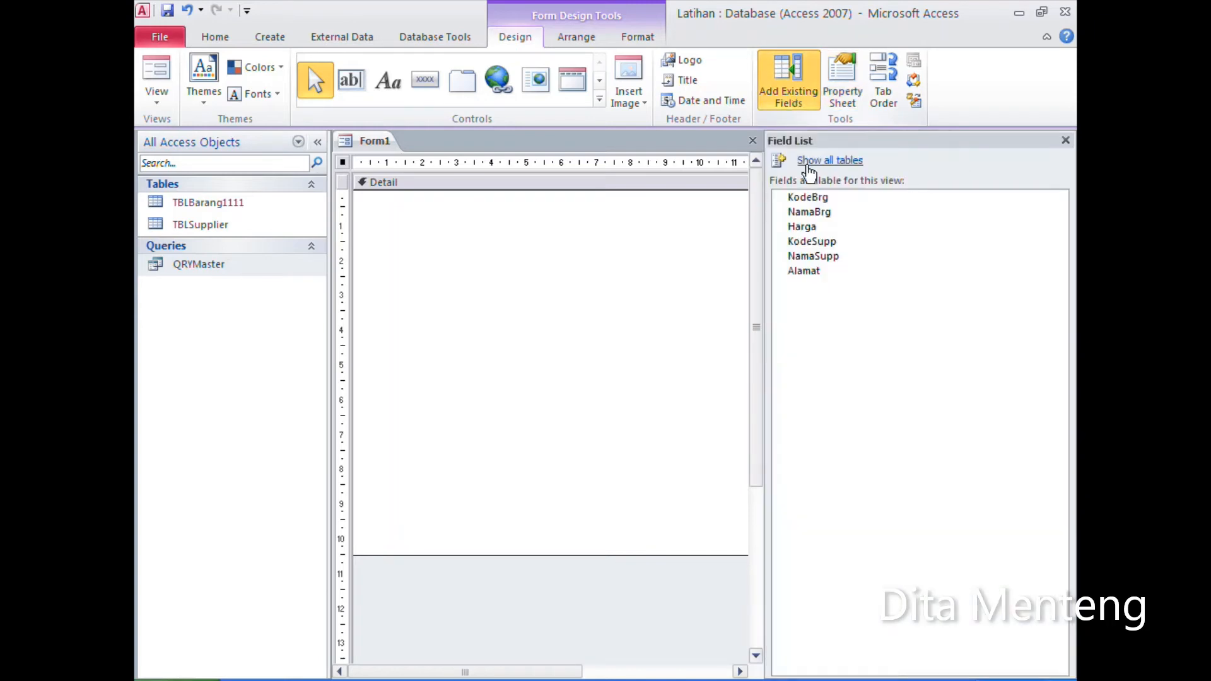
click(834, 200)
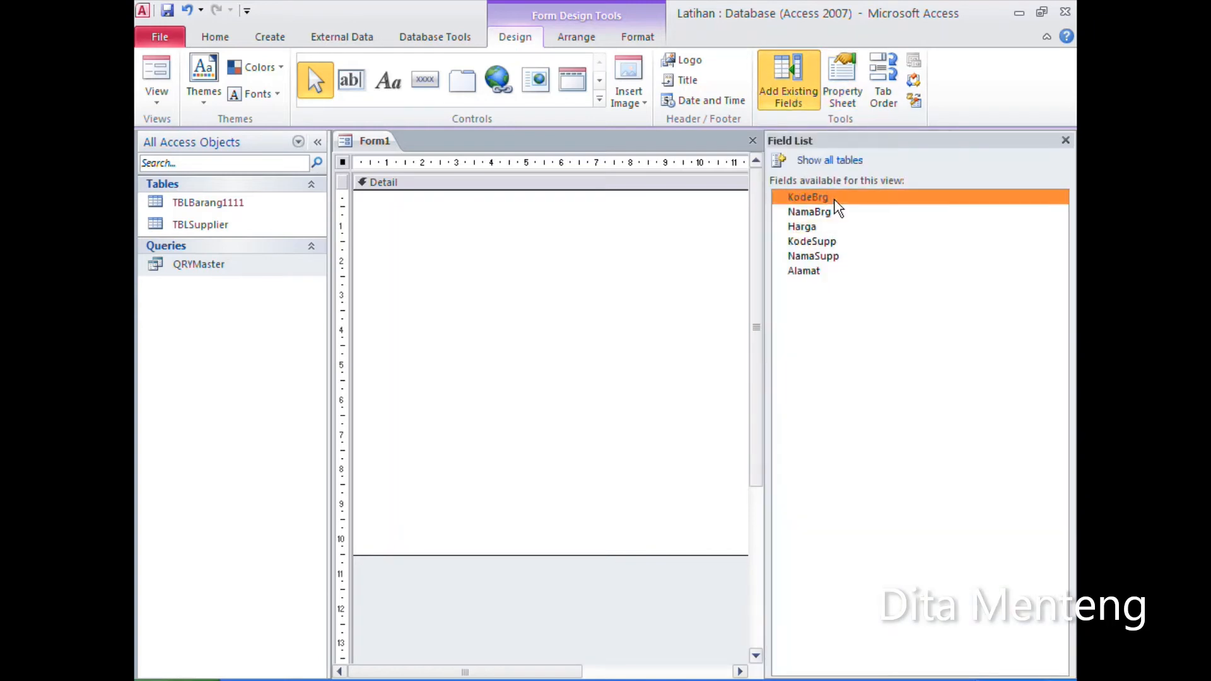
double_click(885, 200)
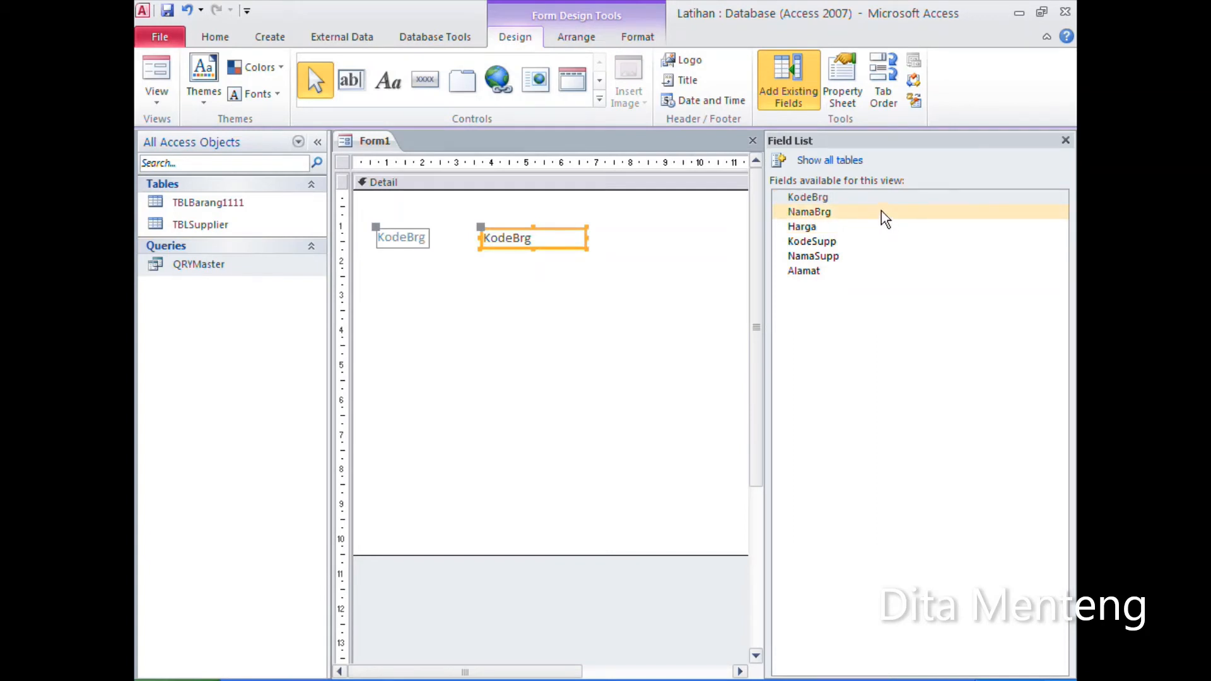
double_click(882, 214)
double_click(870, 228)
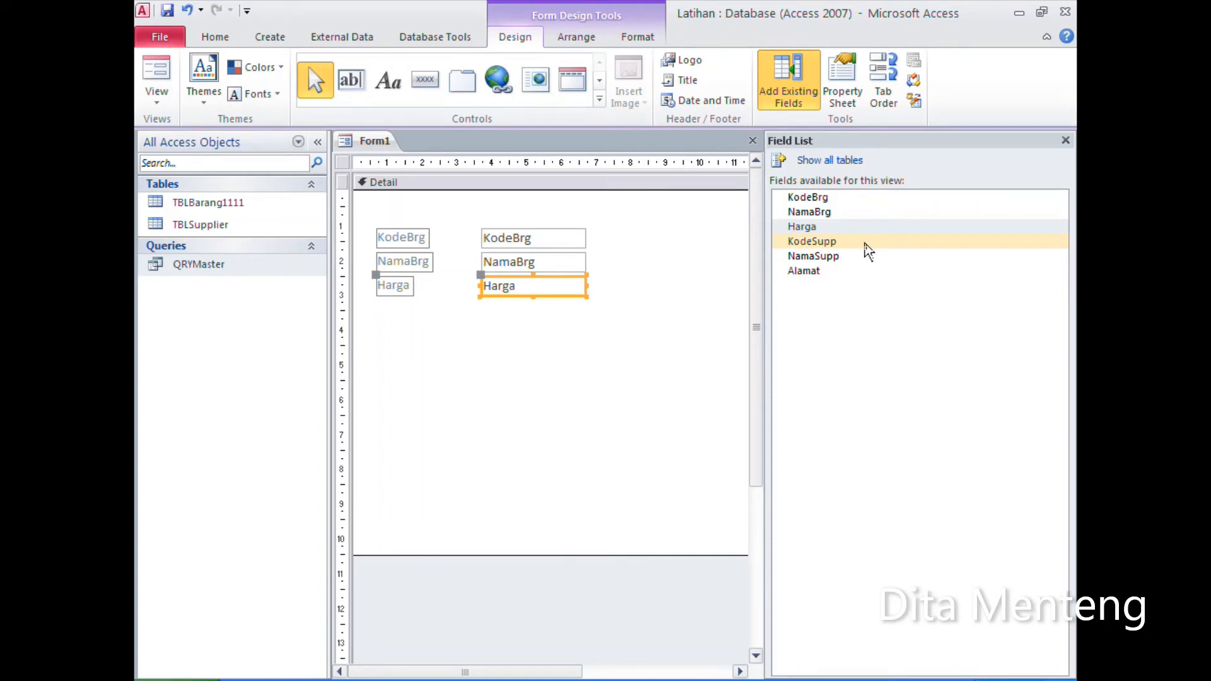
Step: Add the fields KodeSupp, NamaSupp and Alamat together to the form, directly below Harga
click(869, 250)
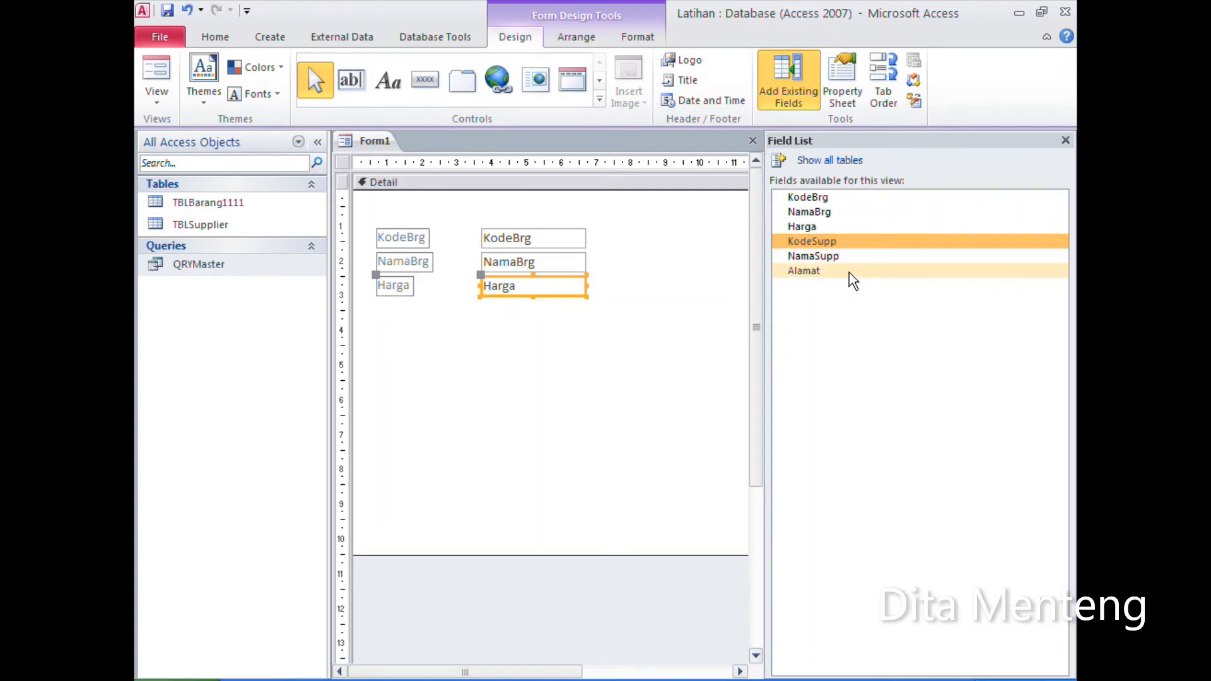
shift+click(853, 282)
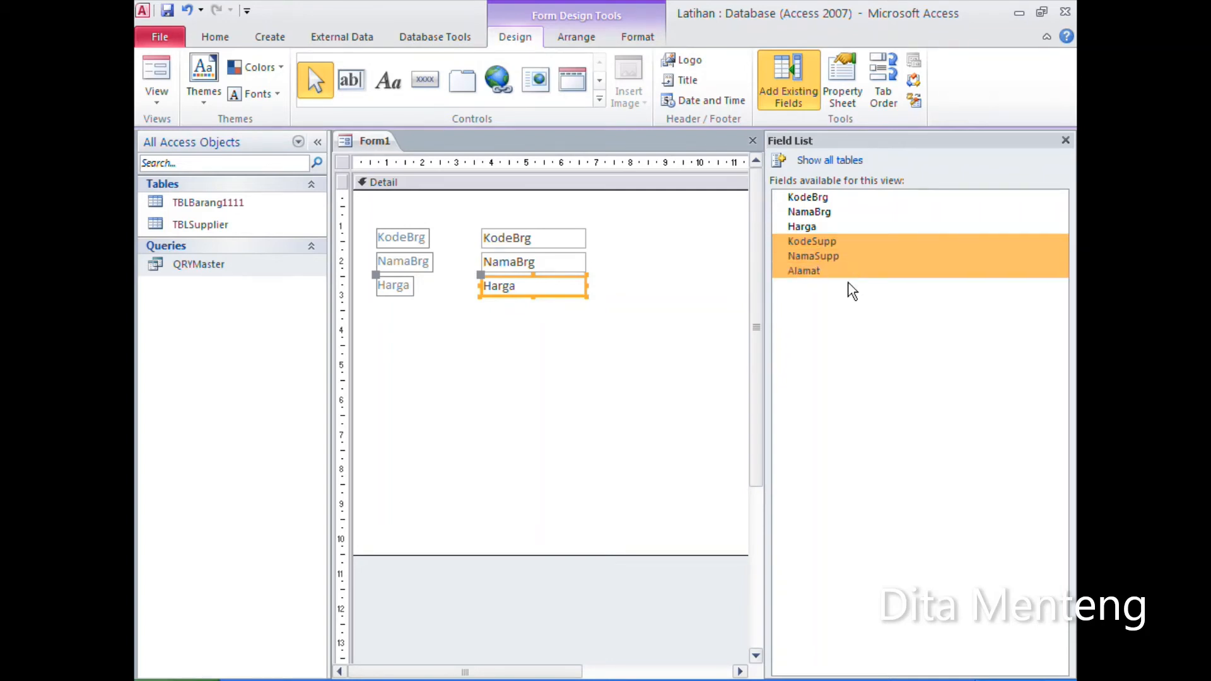
drag(880, 248, 491, 312)
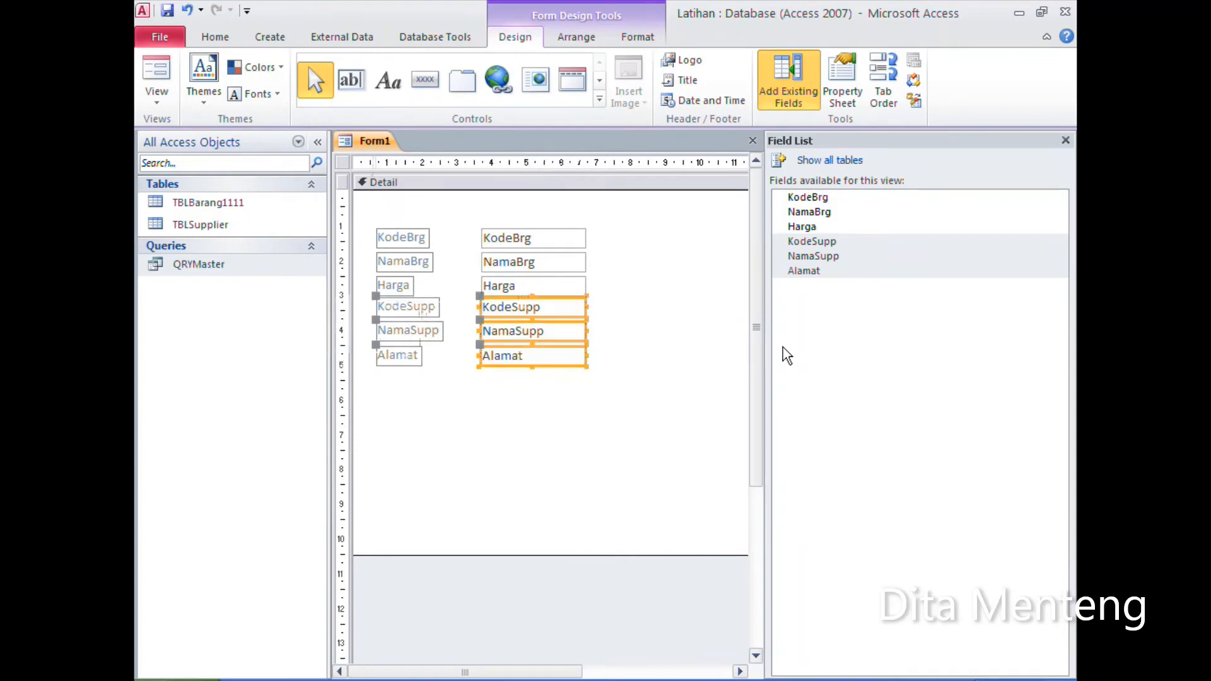
click(595, 350)
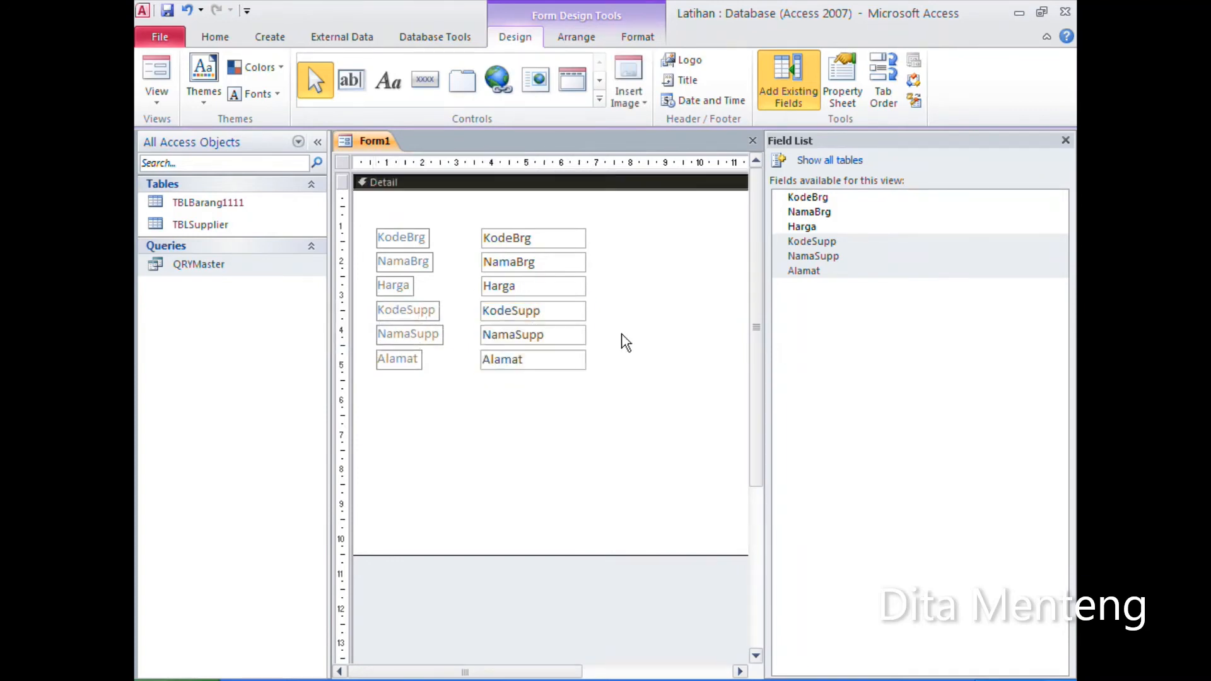
Step: Widen the NamaBrg, NamaSupp and Alamat text boxes so they extend to about the same width
click(581, 271)
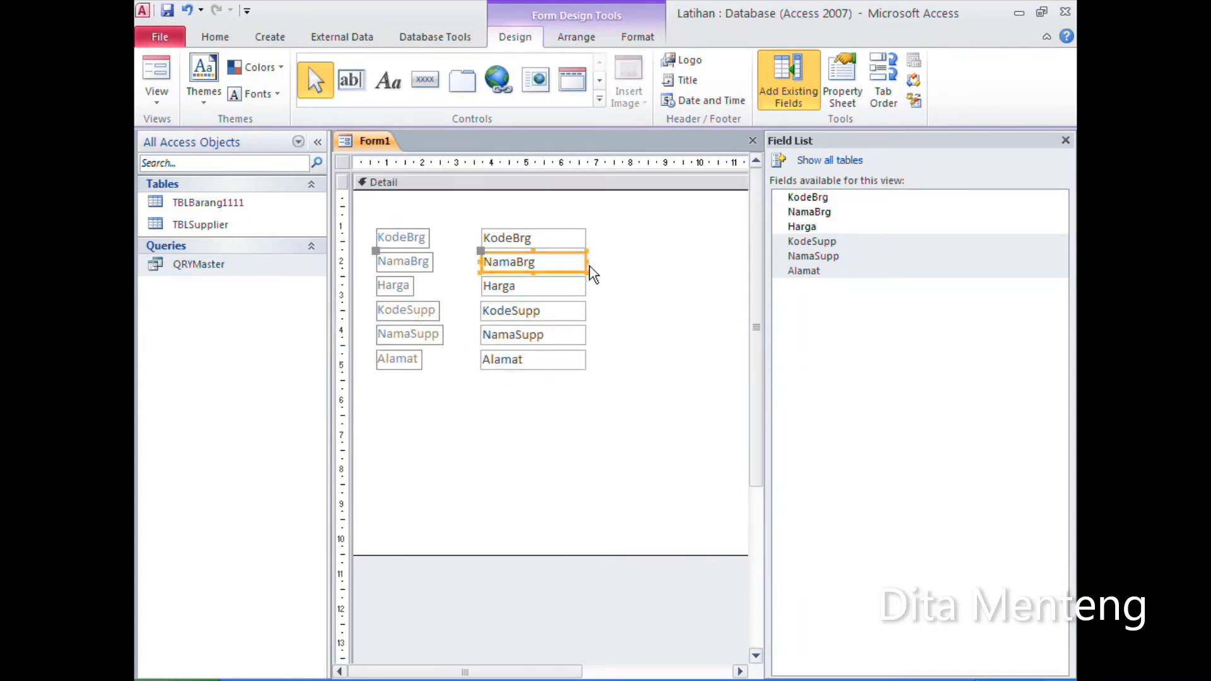
drag(589, 262, 745, 262)
click(564, 312)
click(569, 333)
drag(578, 335, 749, 333)
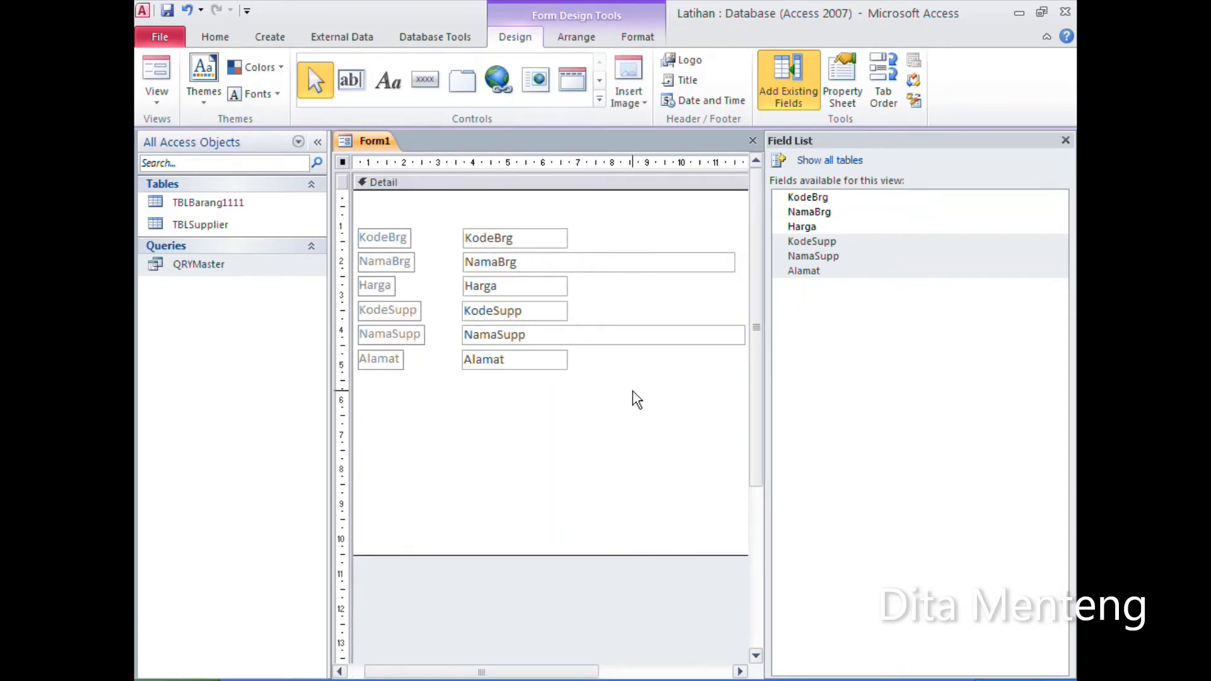
click(554, 365)
drag(568, 357, 744, 358)
Step: Shorten the form's Detail section to just below the fields and move all labels and text boxes up towards its upper edge
drag(545, 555, 548, 404)
drag(365, 212, 574, 385)
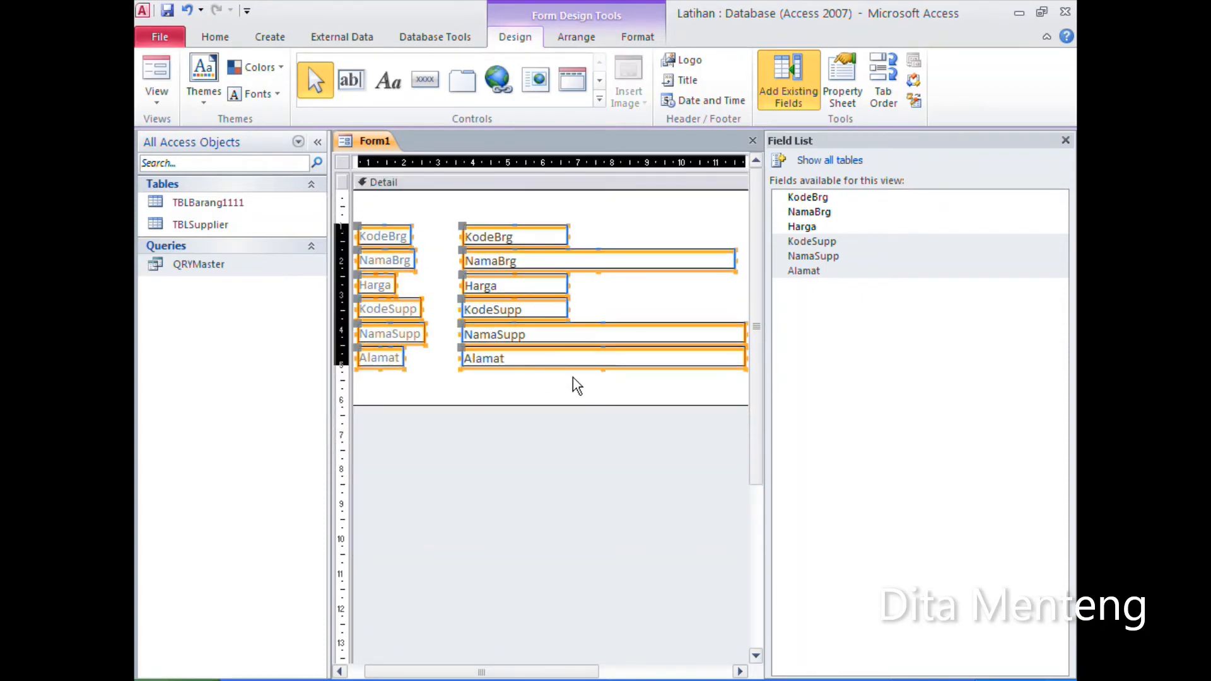
key(Up)
key(Up)
key(Up)
key(Up)
key(Up)
key(Up)
key(Up)
click(573, 378)
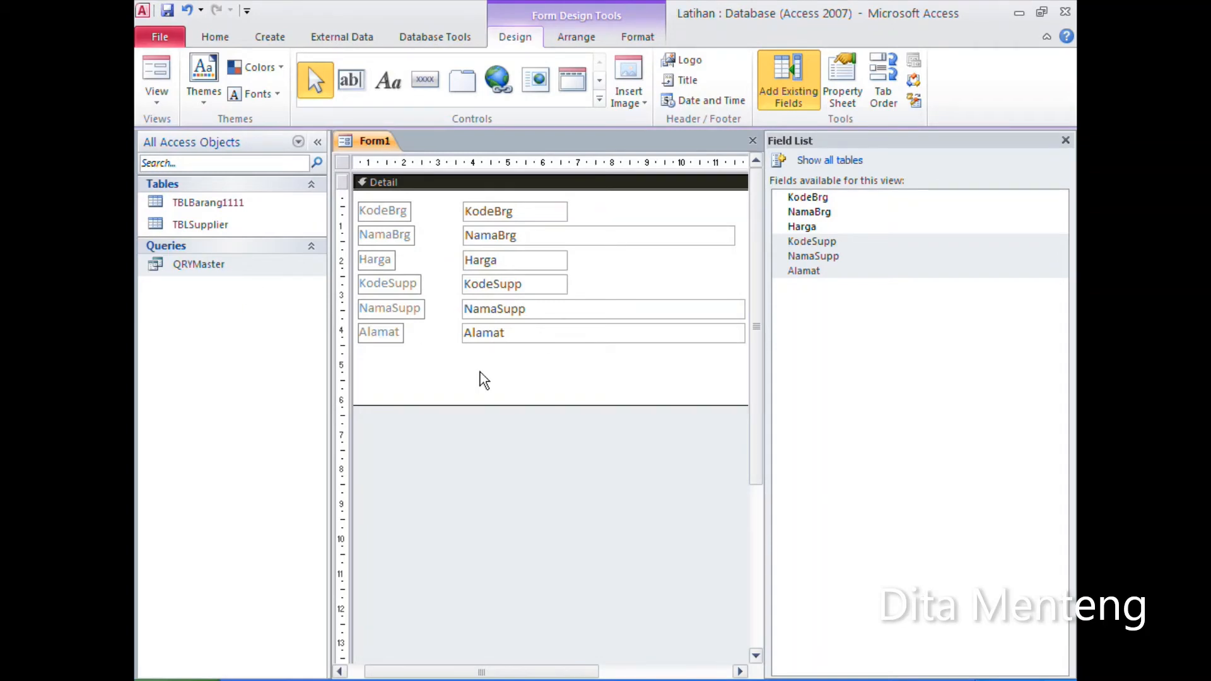
Step: Display the form in Form view, go to the next record and return to the first one
click(161, 74)
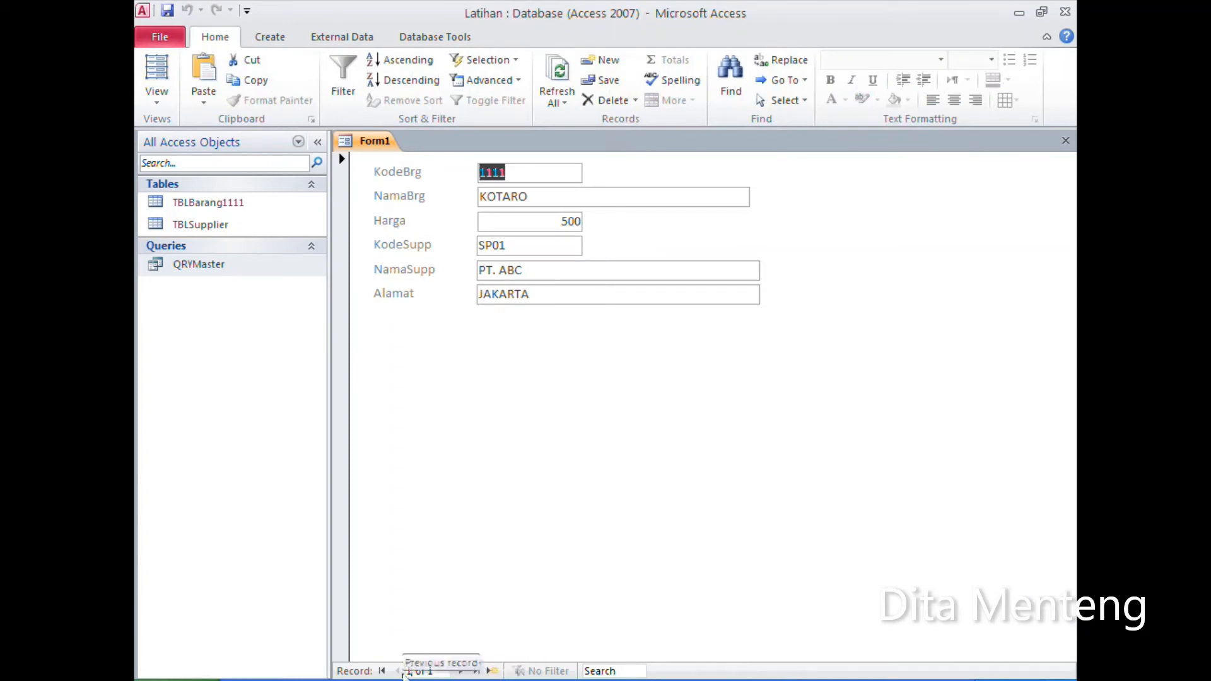
click(461, 672)
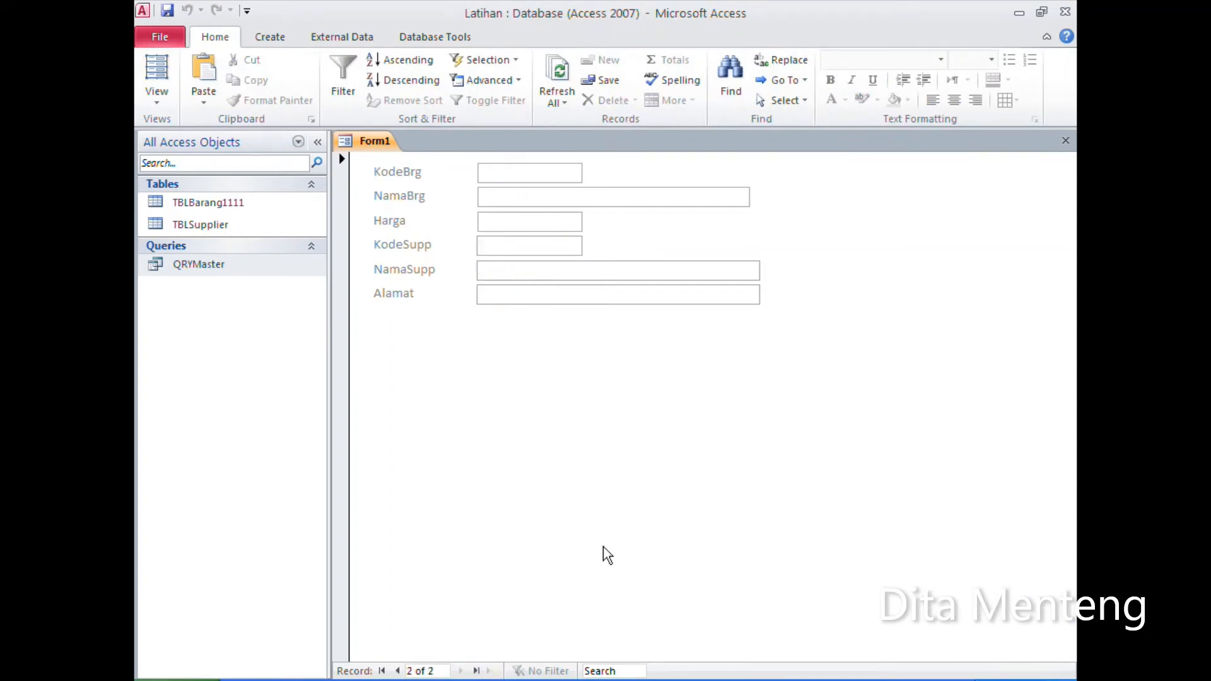
click(397, 672)
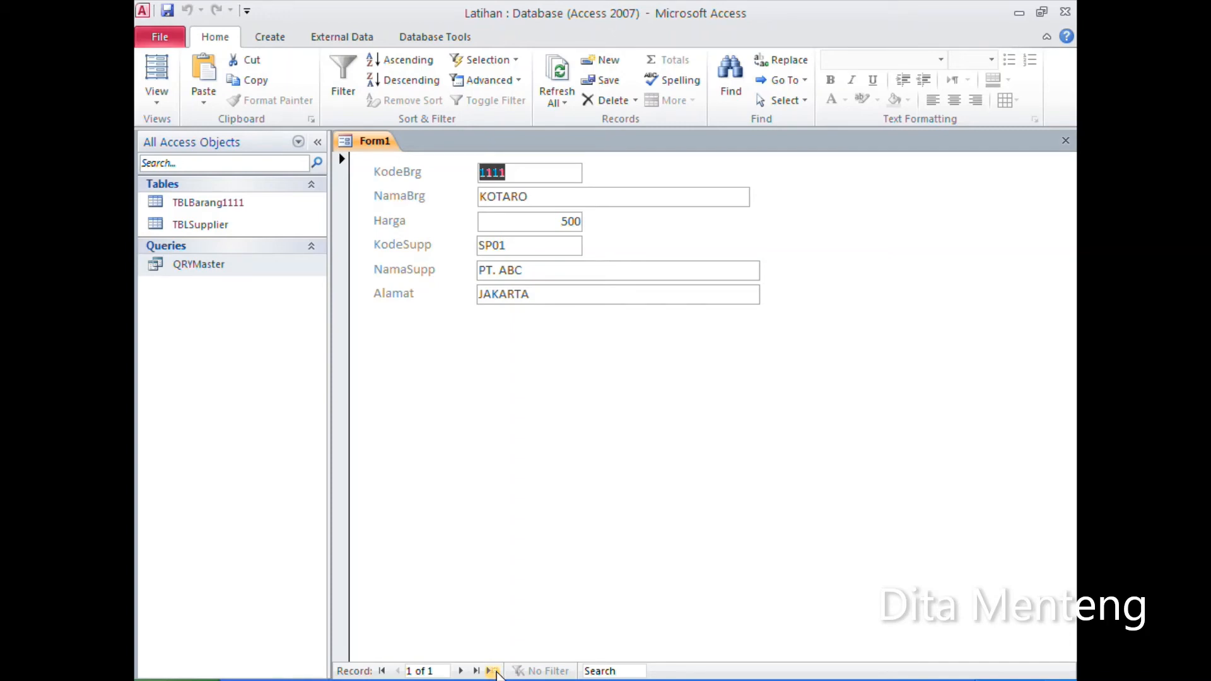
Step: Start a new record in the form and enter 1112 as KodeBrg and "the botol sosro" as NamaBrg
click(494, 672)
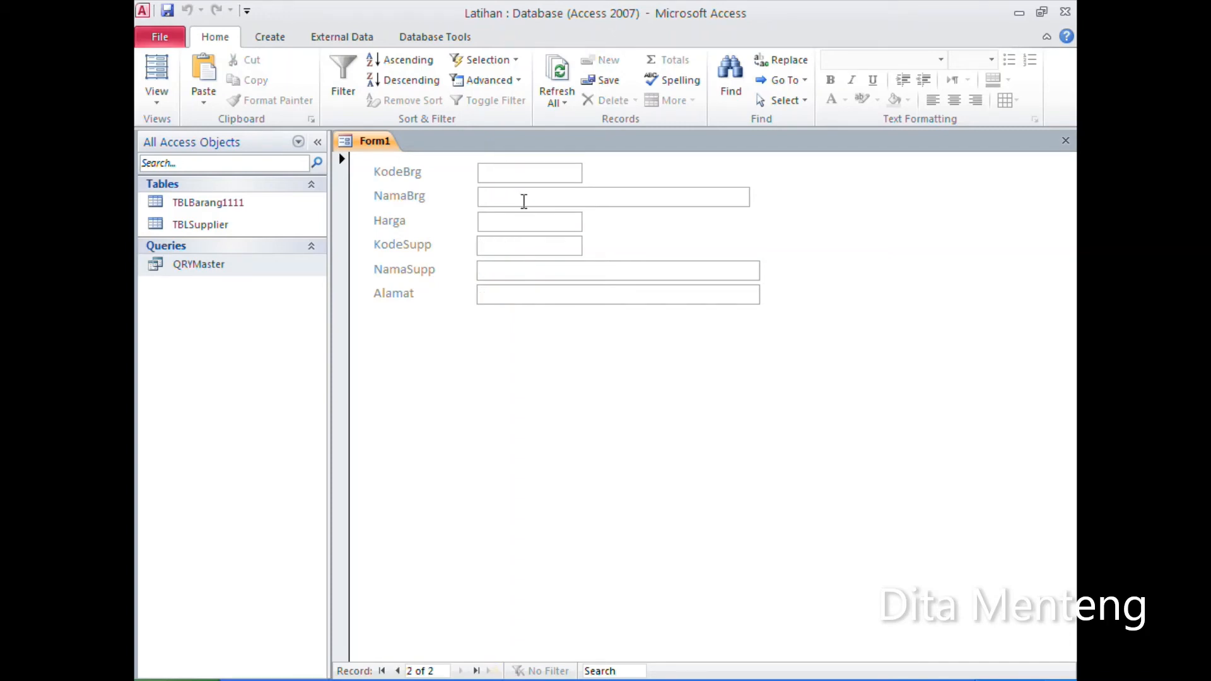
text(11)
click(523, 201)
text(teh)
text( boto)
text(l)
key(BackSpace)
key(BackSpace)
key(BackSpace)
key(BackSpace)
key(BackSpace)
key(BackSpace)
key(BackSpace)
key(BackSpace)
text(eh botol so)
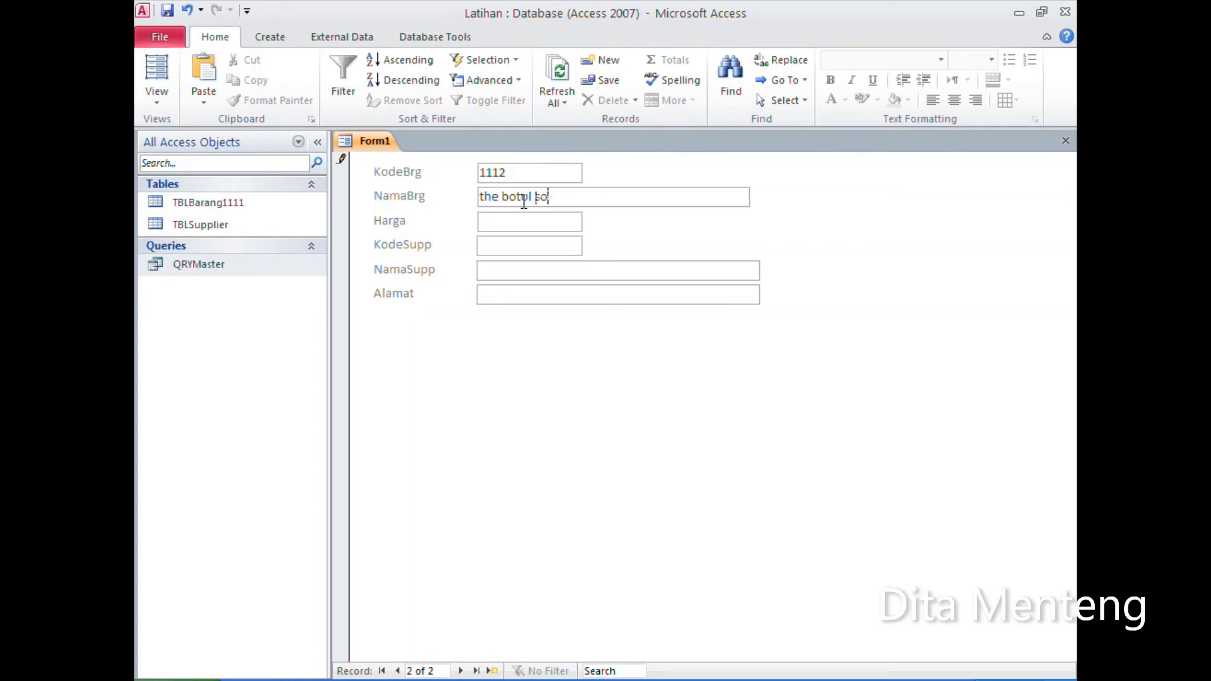
text(sro)
Step: Complete the record with Harga 2000 and KodeSupp sp02, and move on to a new blank record
key(Tab)
text(2000)
key(Tab)
text(sp02)
key(Tab)
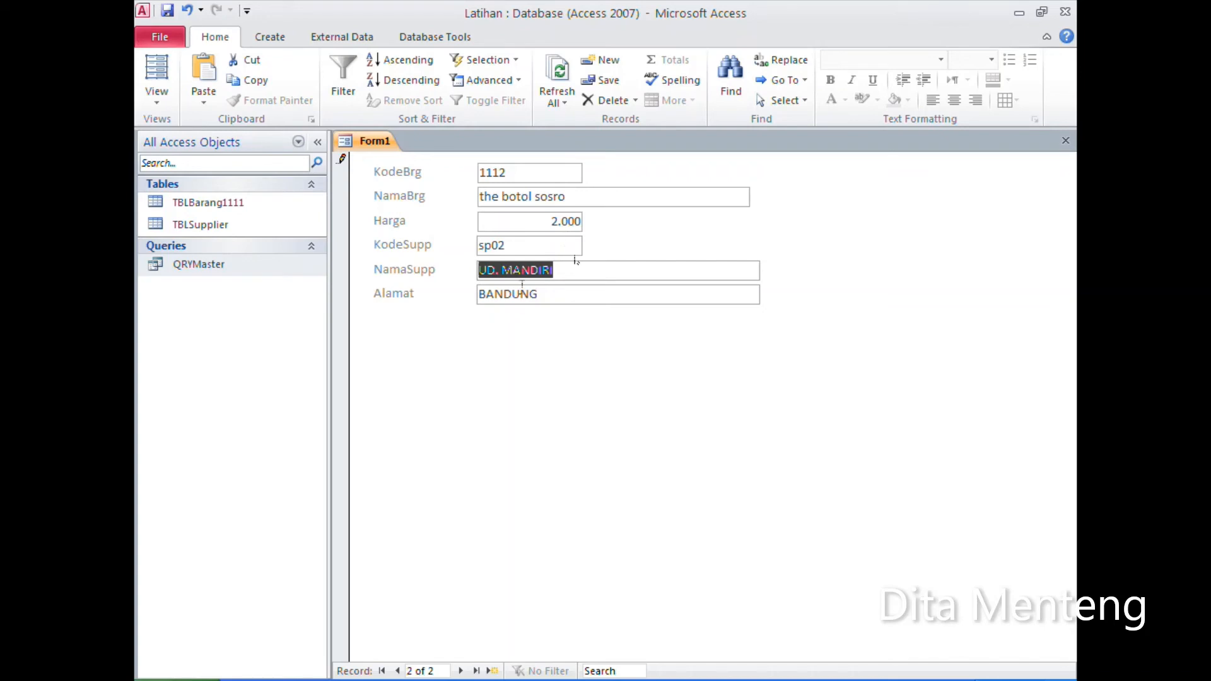
click(493, 671)
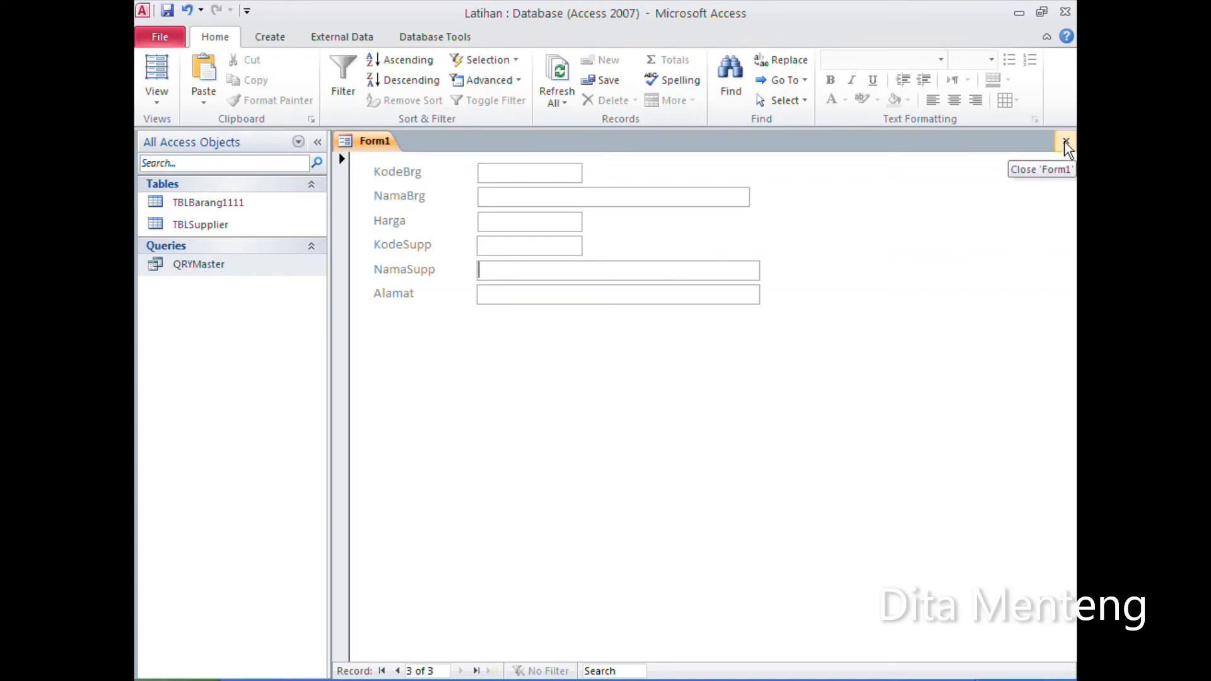
Step: Save the form under the name Master Barang, close it and select it among the database objects
click(166, 11)
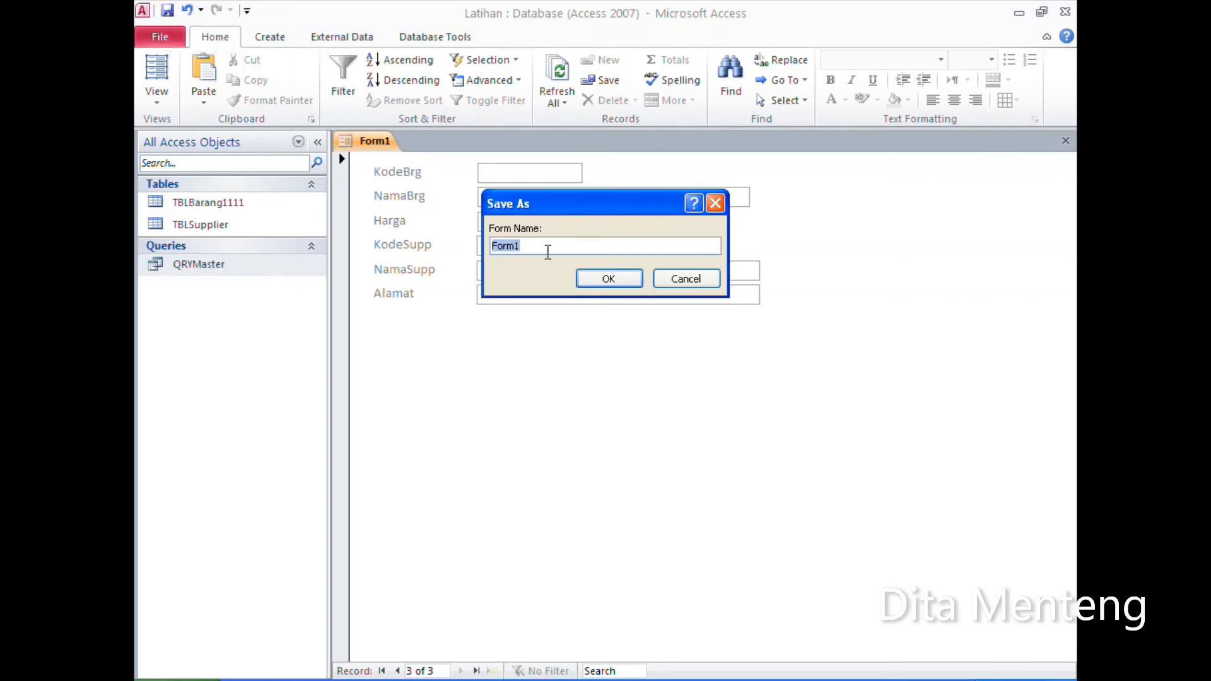
text(Master Barang)
click(611, 279)
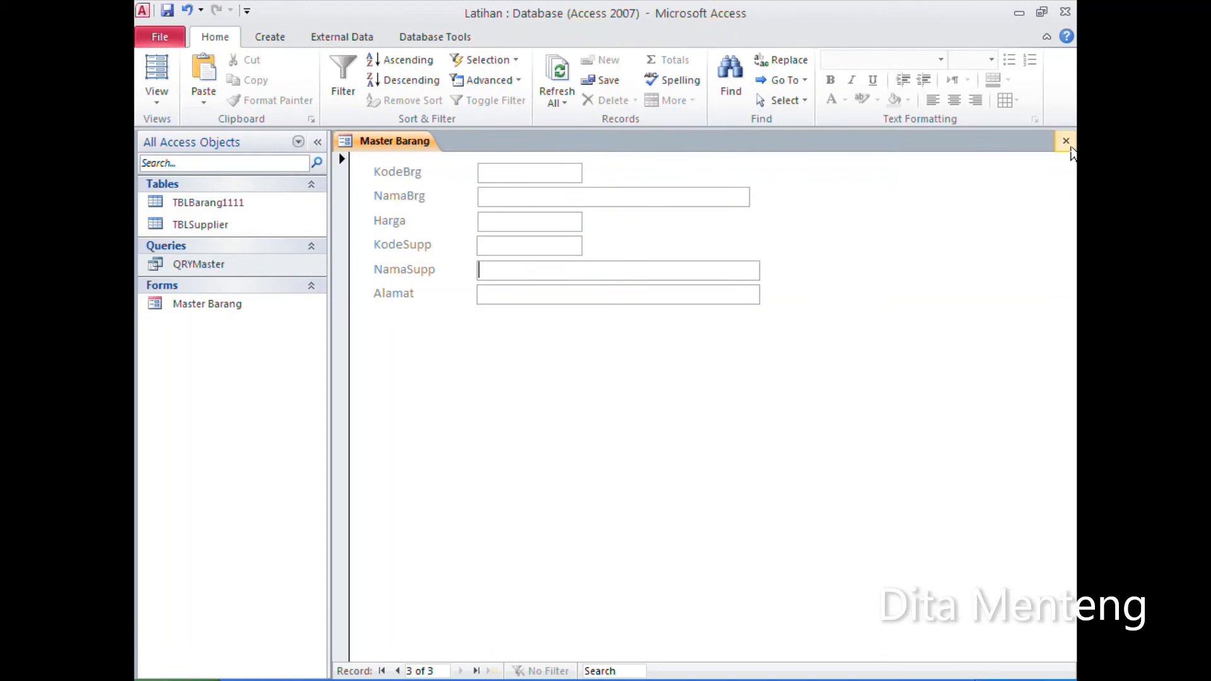
click(1067, 141)
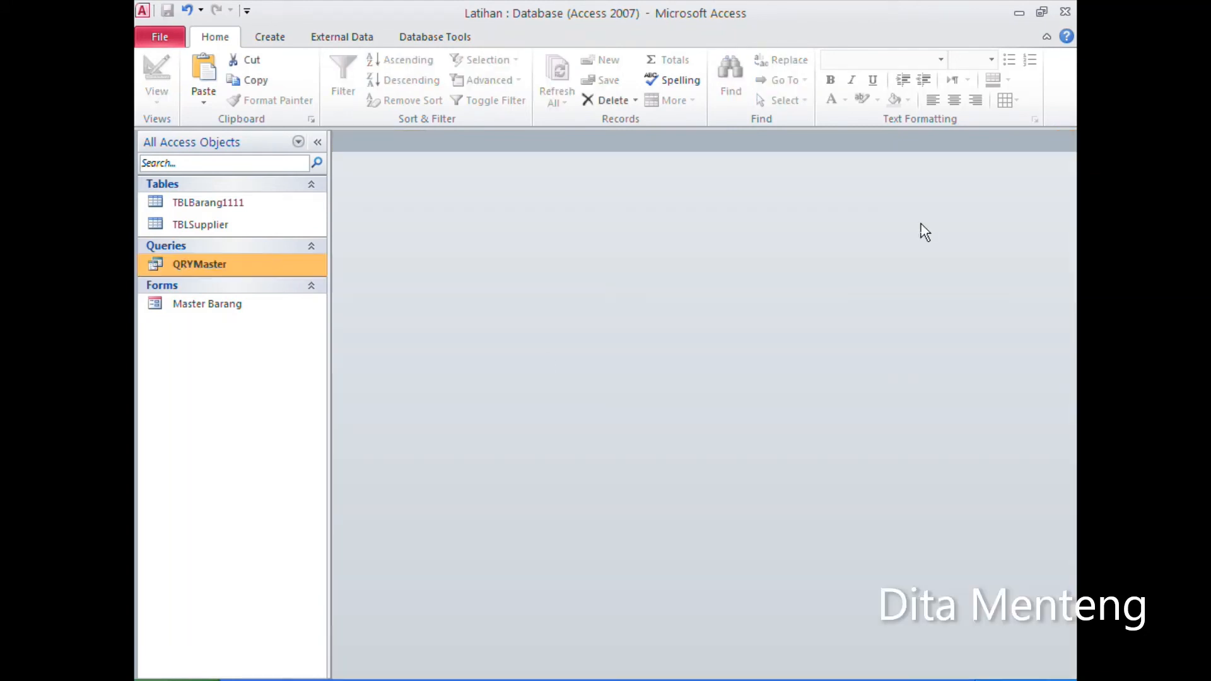
click(222, 305)
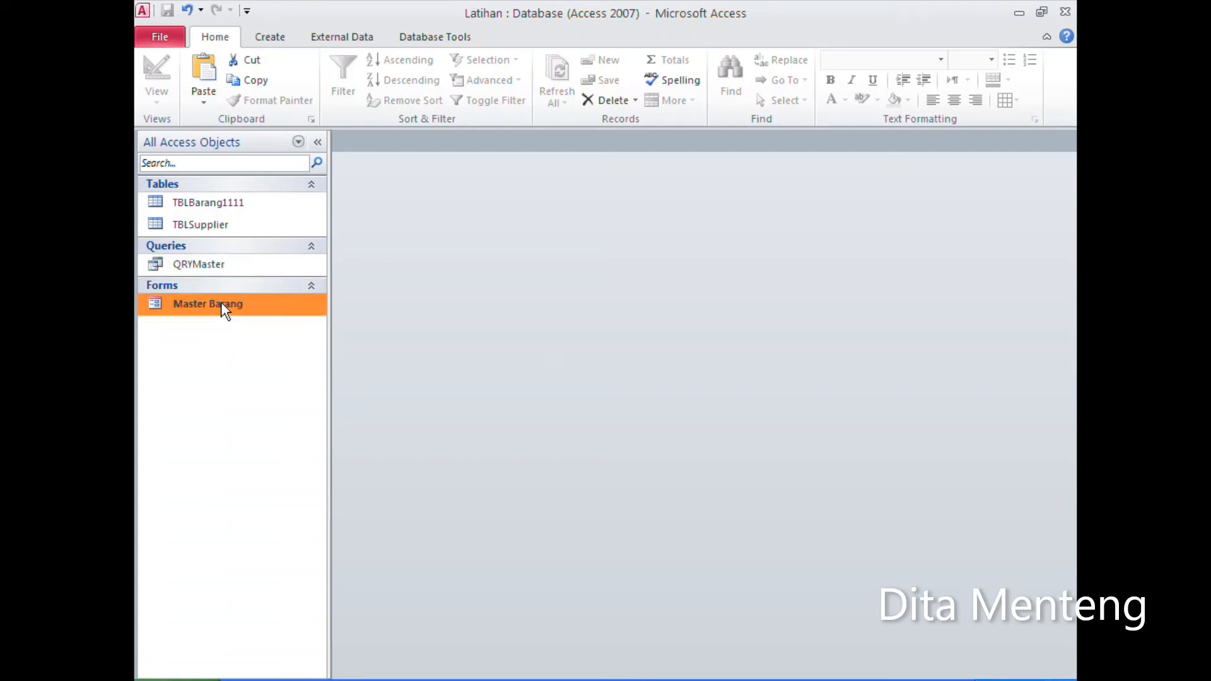
Step: Create a new report in design view and set its record source to QRYMaster
click(273, 39)
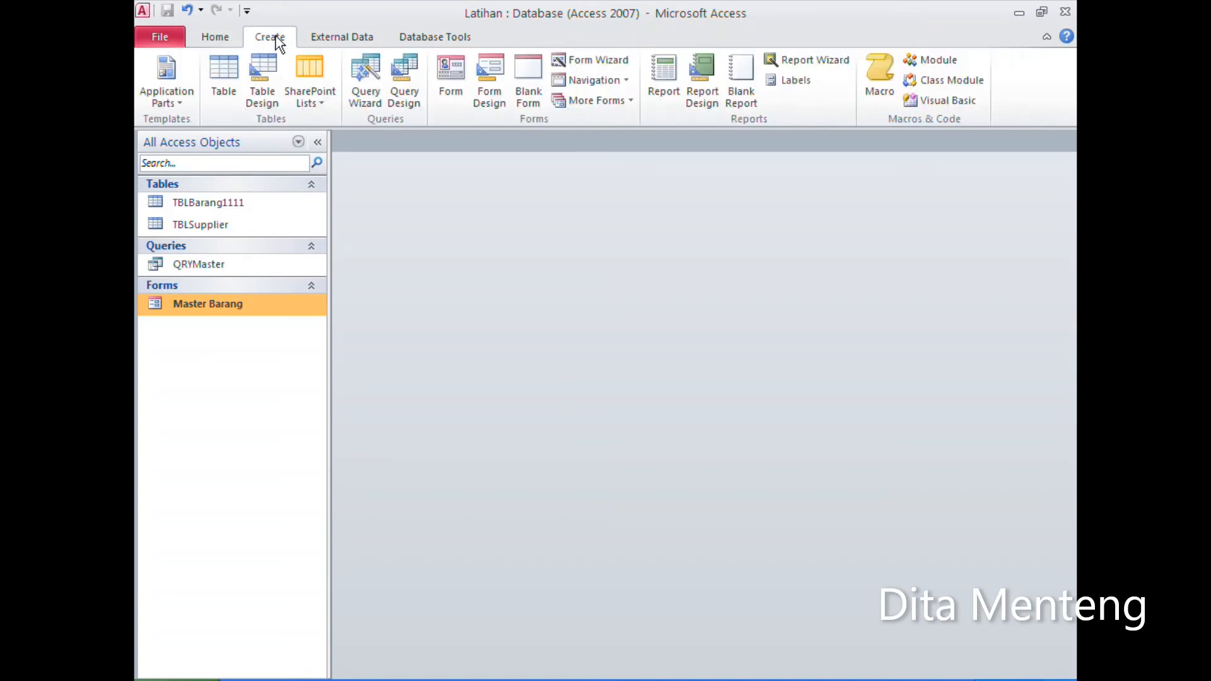
click(707, 102)
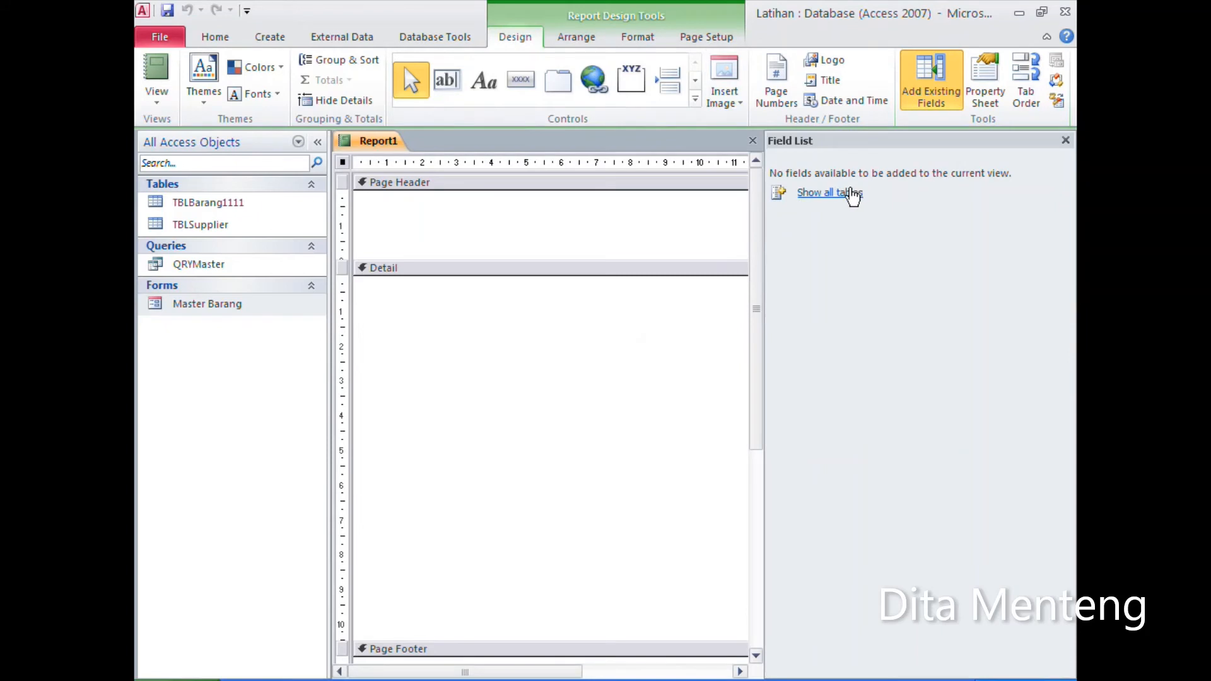
click(984, 102)
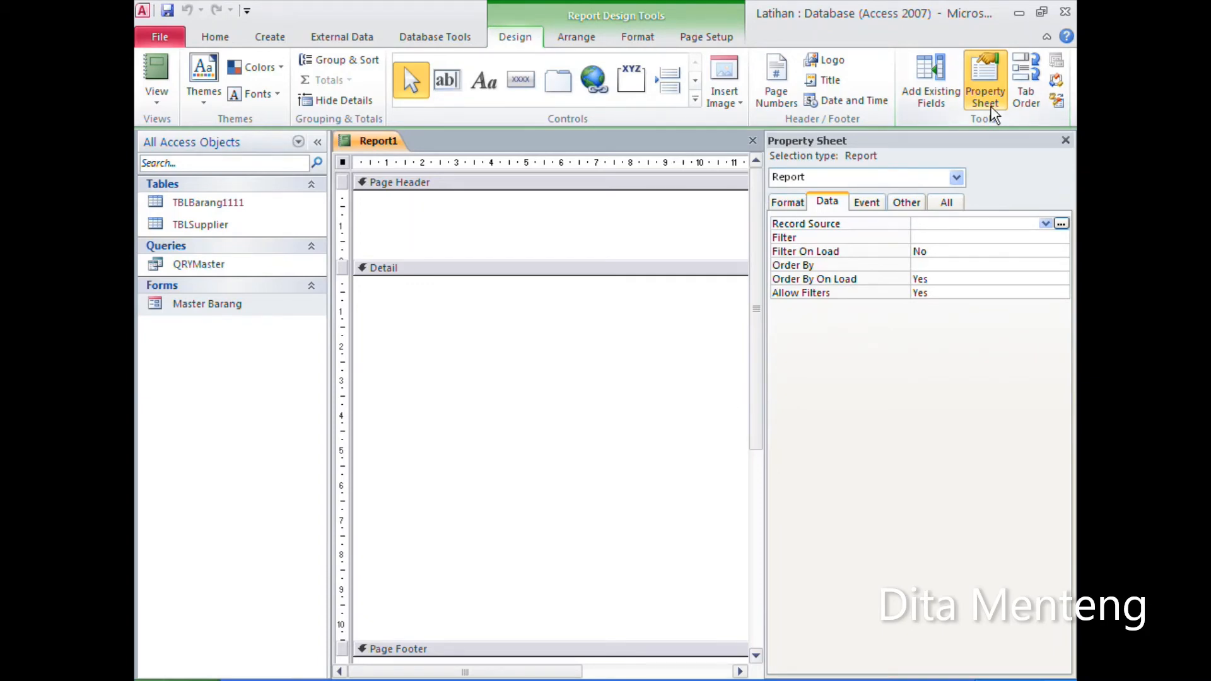
click(1045, 223)
click(996, 237)
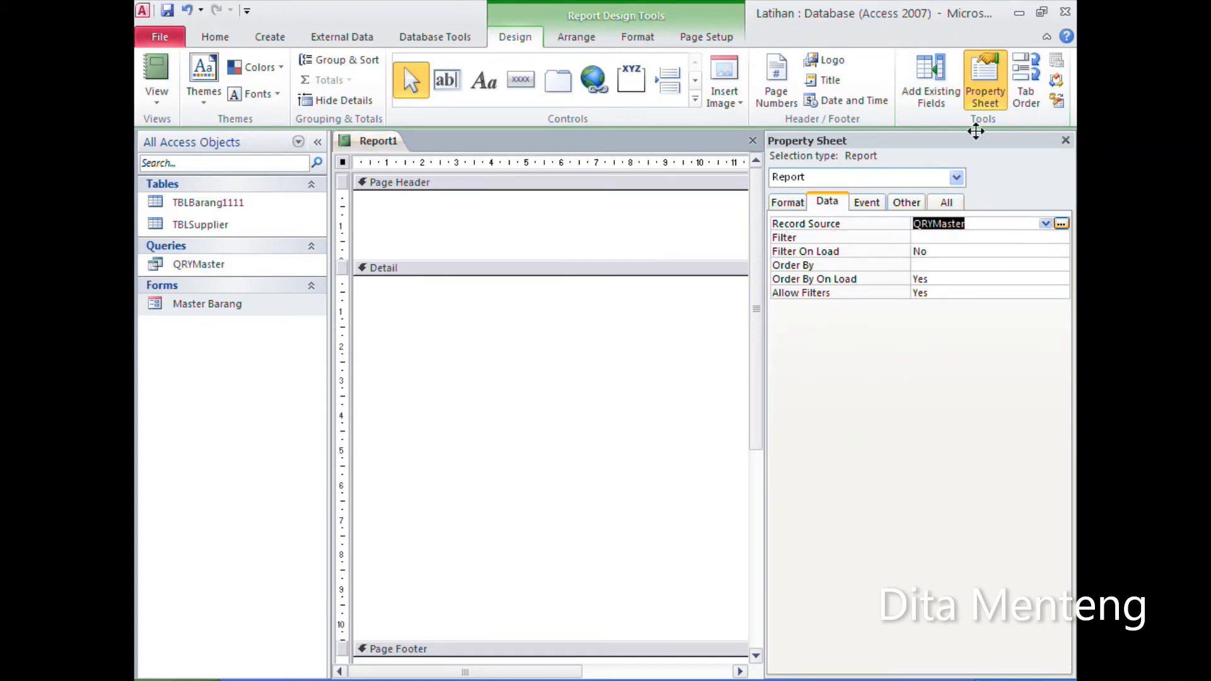
Step: Add all six QRYMaster fields, KodeBrg through Alamat, to the report's Detail section
click(936, 92)
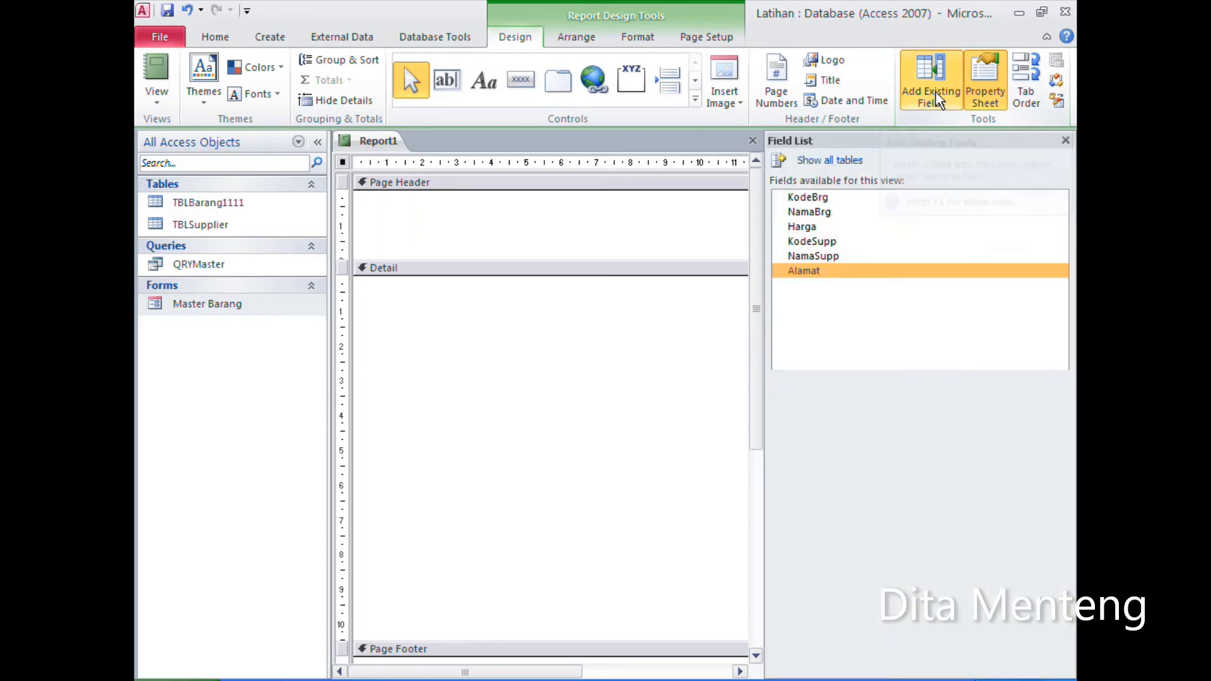
click(839, 201)
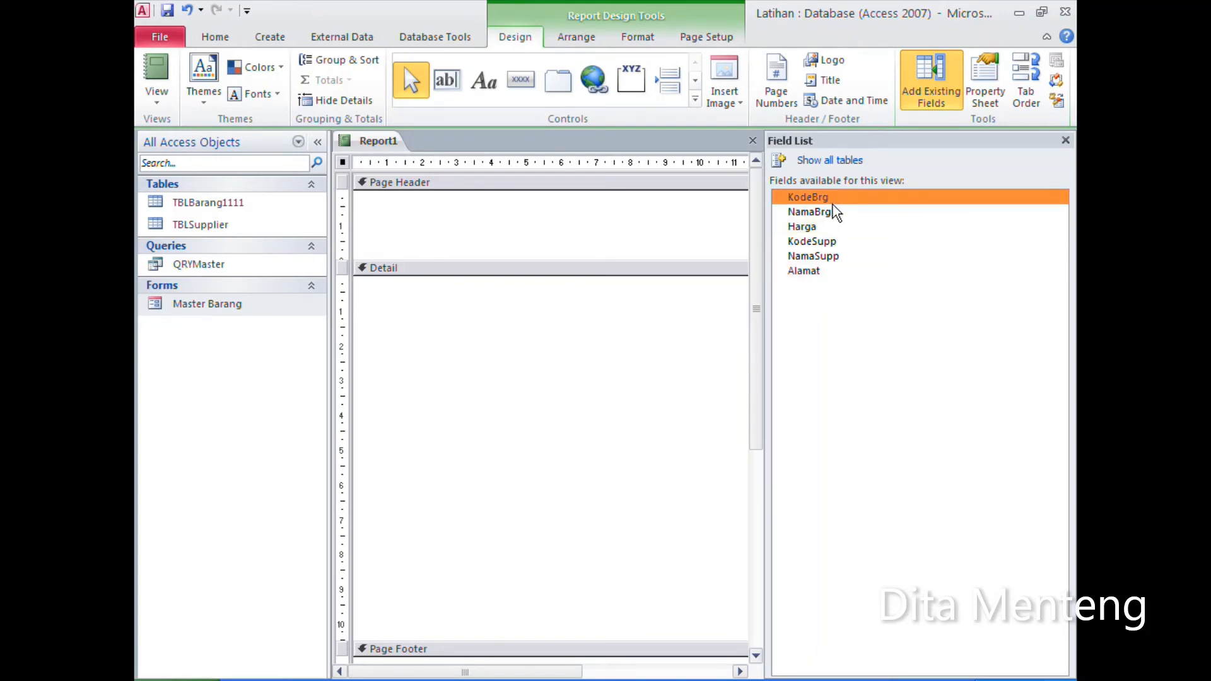
shift+click(833, 275)
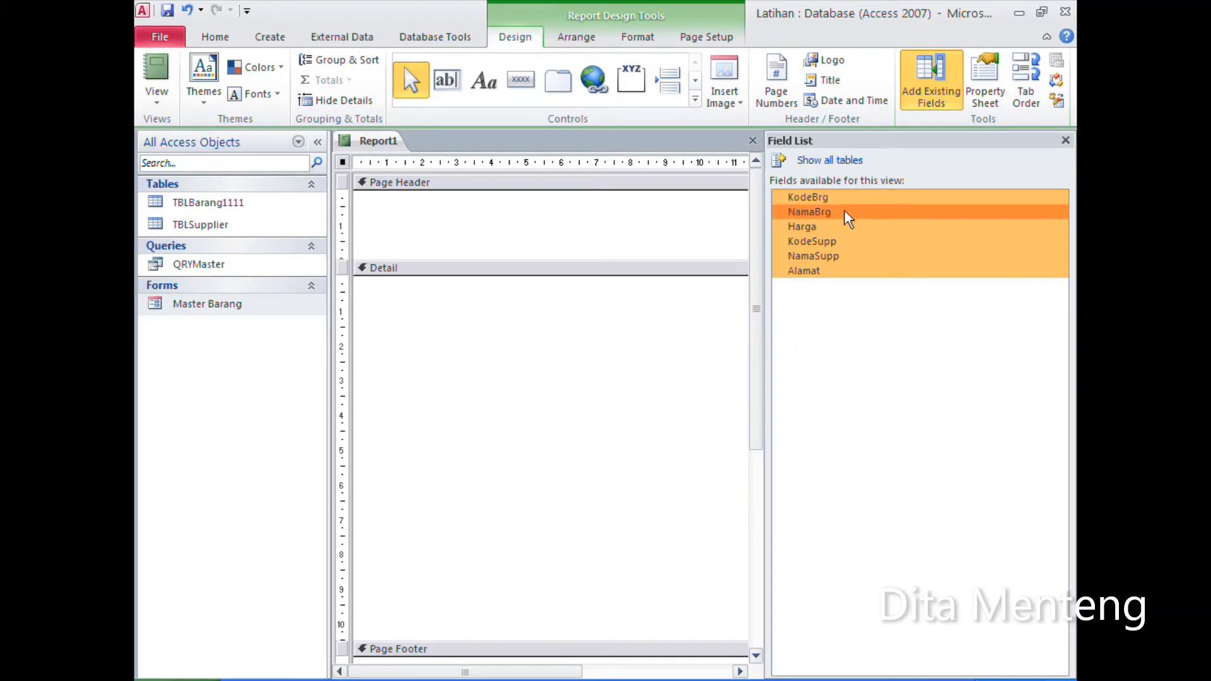
drag(853, 197, 504, 294)
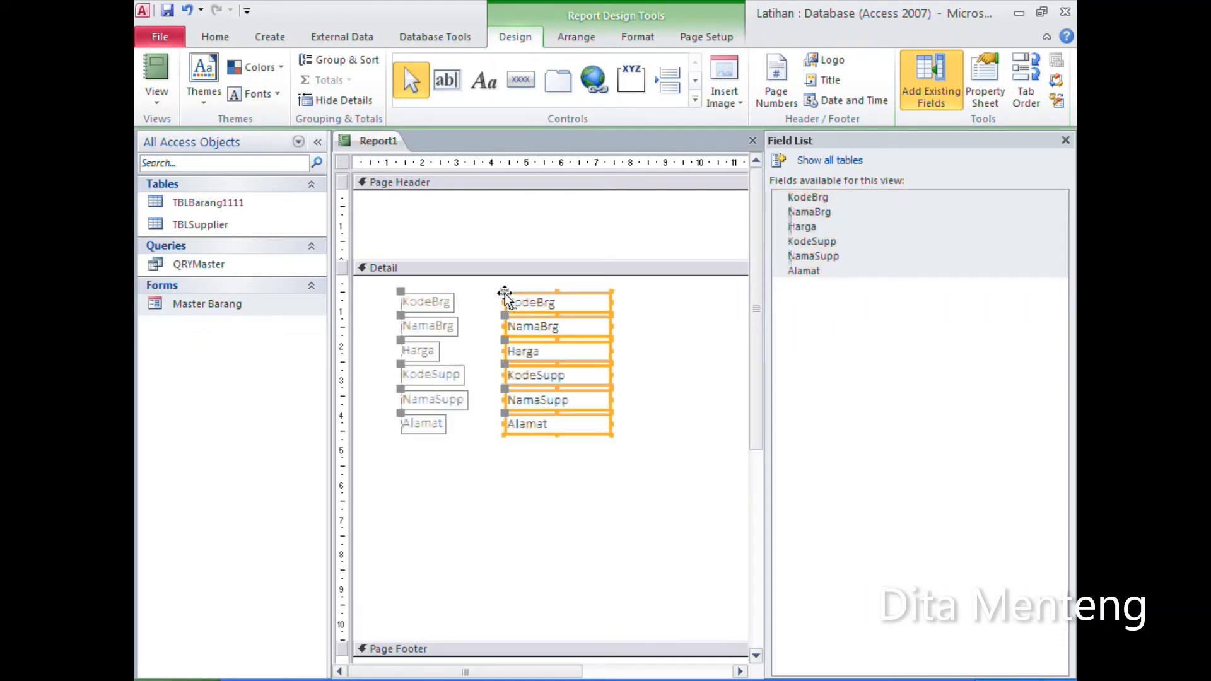
Step: Move the report's fields to the upper left of the Detail section and shorten the section to just below Alamat
key(Up)
key(Up)
key(Up)
key(Left)
key(Left)
key(Left)
key(Left)
key(Left)
key(Left)
key(Left)
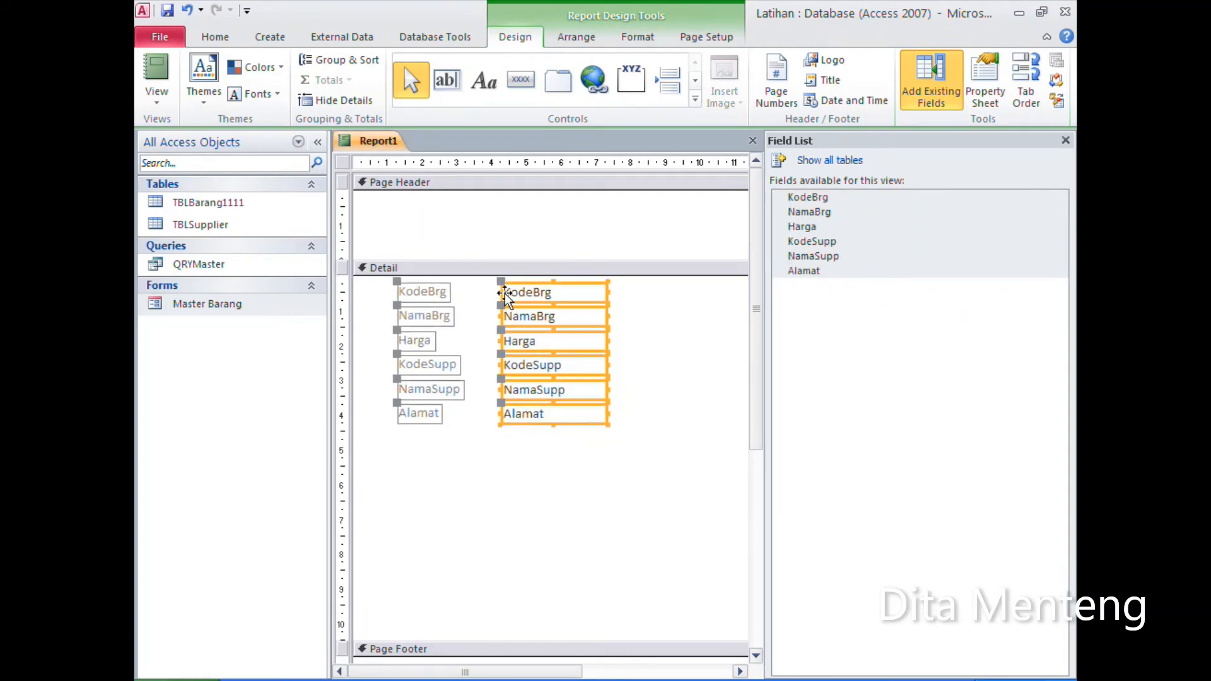
key(Left)
key(Left)
key(Left)
key(Left)
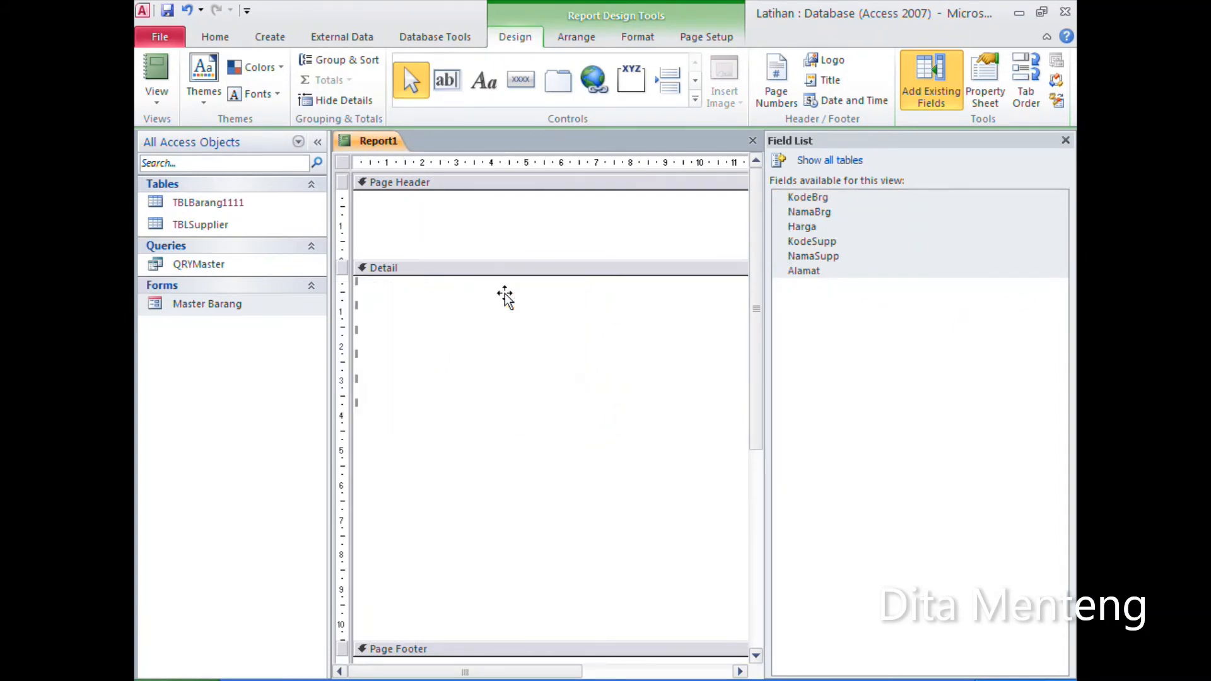
drag(477, 639, 491, 435)
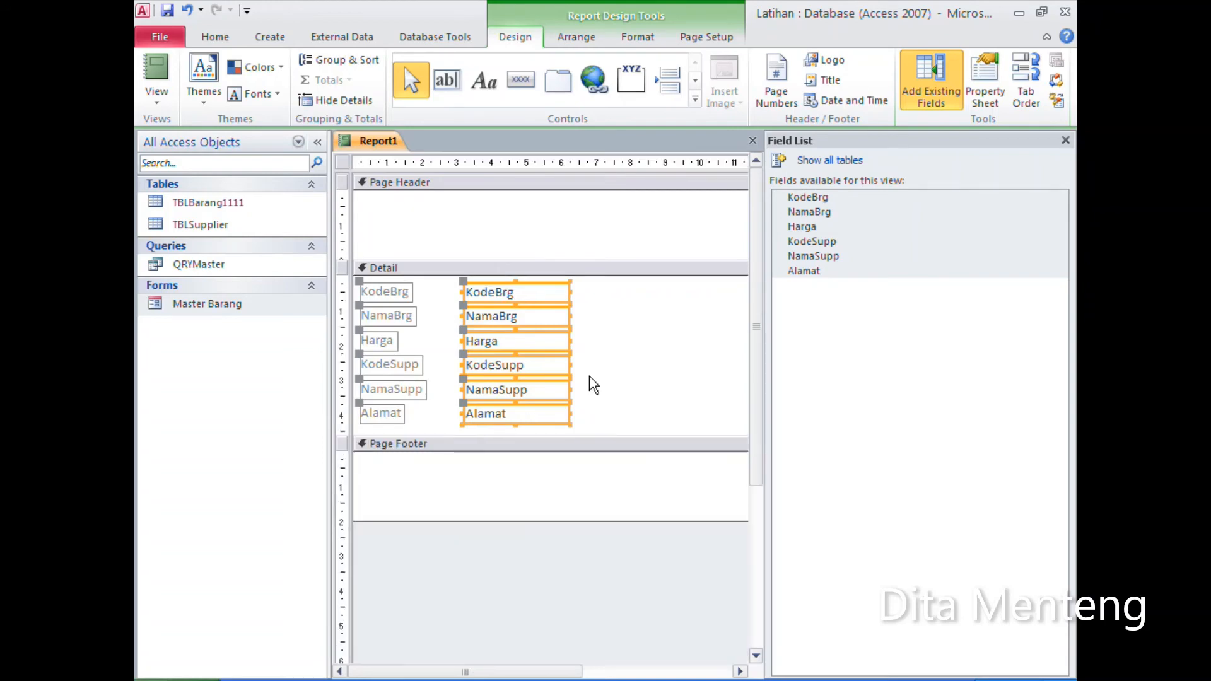
Step: Delete the six field labels from the report's Detail section, keeping only the text boxes
click(614, 354)
drag(436, 289, 384, 429)
key(Delete)
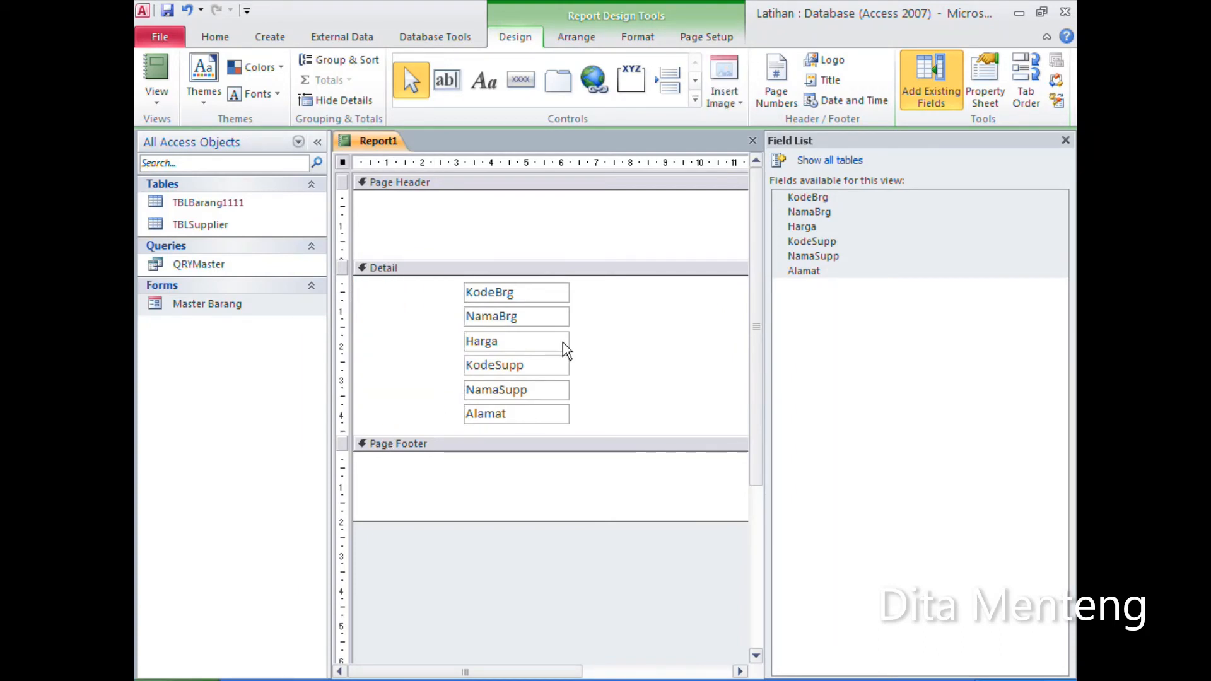
Step: Move the six text boxes to the upper-left corner of the report's Detail section
drag(620, 293, 543, 429)
drag(542, 304, 438, 293)
click(506, 315)
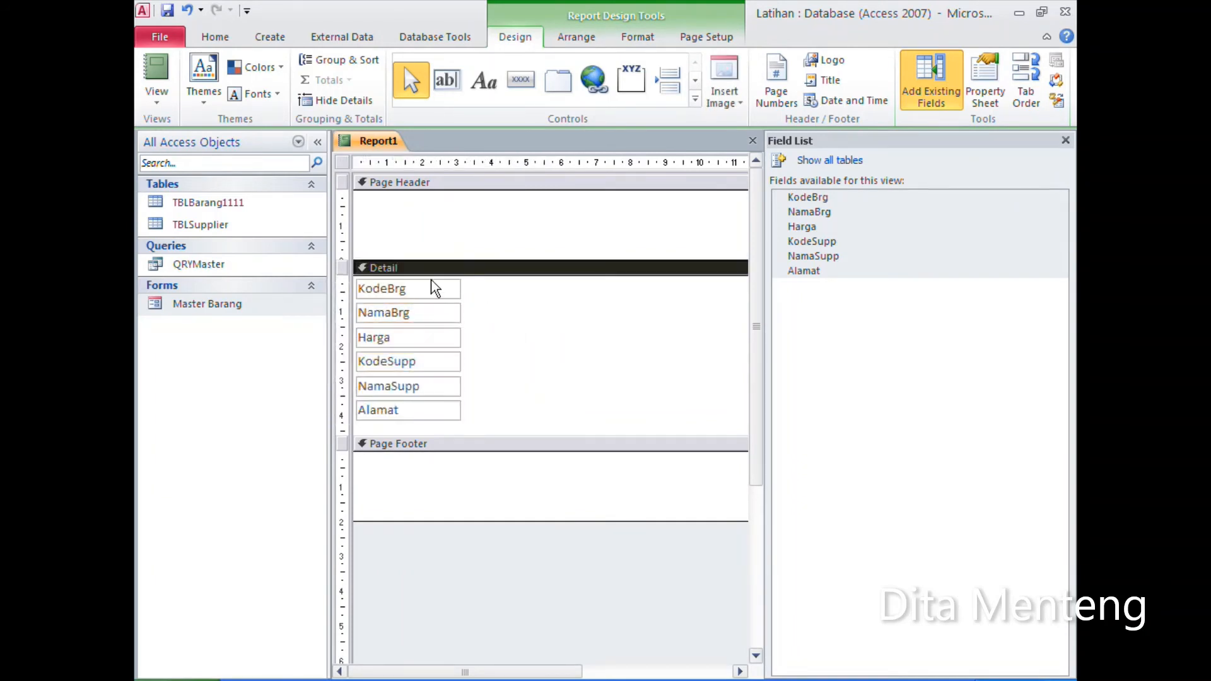
Step: Narrow the KodeBrg text box and place a much wider NamaBrg beside it in the same row
click(431, 285)
drag(460, 287, 411, 287)
drag(505, 301, 422, 418)
drag(426, 310, 618, 291)
click(578, 308)
click(496, 290)
click(554, 315)
Step: Move Harga, KodeSupp, NamaSupp and Alamat as a stack beside NamaBrg, with Harga in the first row
drag(553, 309, 493, 407)
drag(493, 319, 699, 295)
click(701, 392)
Step: Close the field list and widen the report to about 18 cm
click(1066, 142)
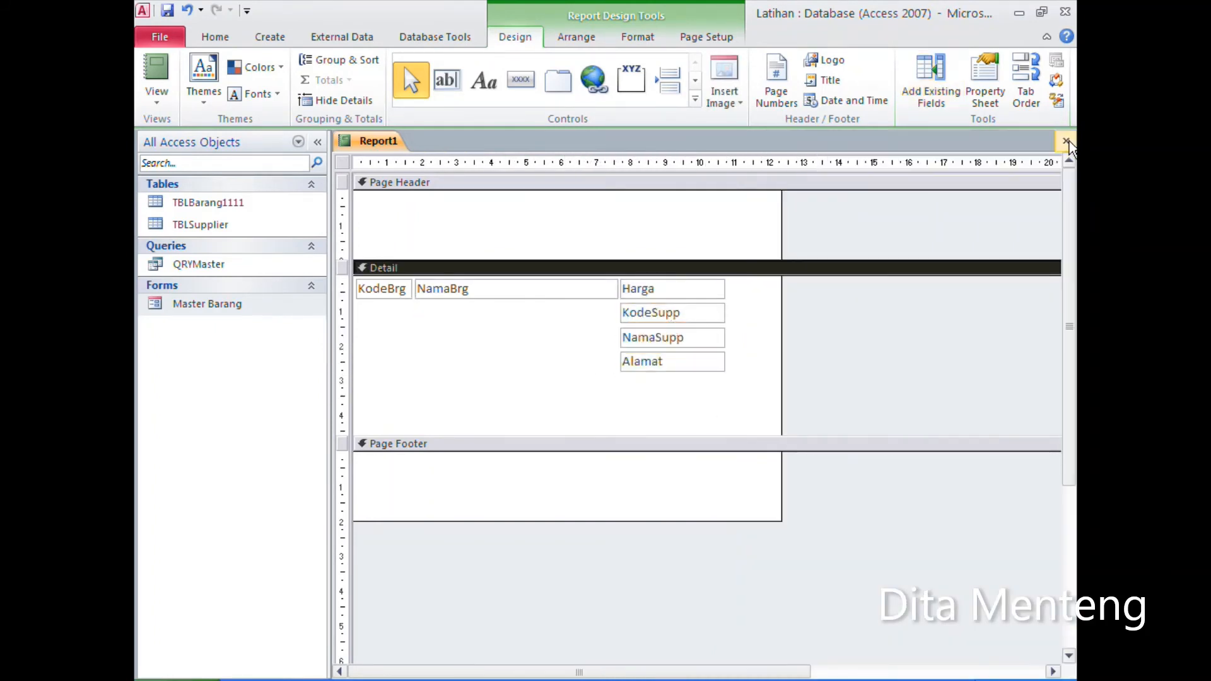
drag(781, 245, 978, 247)
Step: Place KodeSupp and NamaSupp in the same row after Harga, narrowing Harga and KodeSupp and keeping Alamat under NamaSupp
click(711, 313)
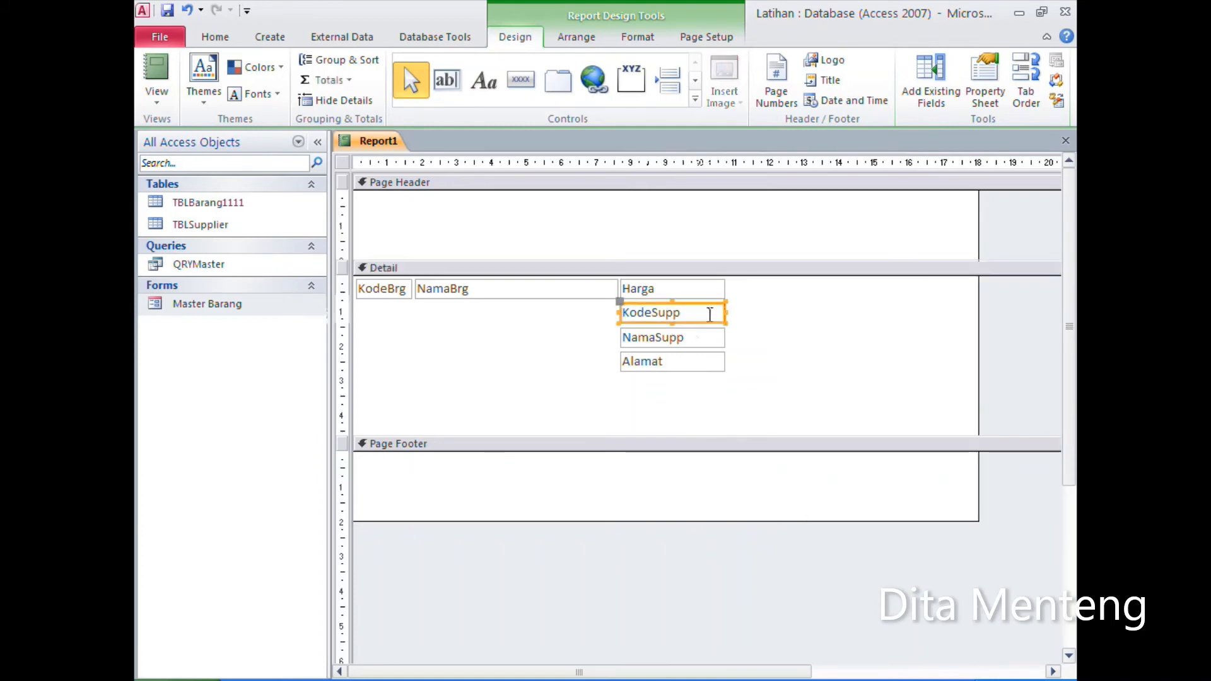
drag(725, 314, 644, 410)
click(757, 324)
drag(650, 316, 711, 289)
click(663, 280)
click(691, 336)
drag(865, 309, 788, 362)
drag(790, 319, 855, 297)
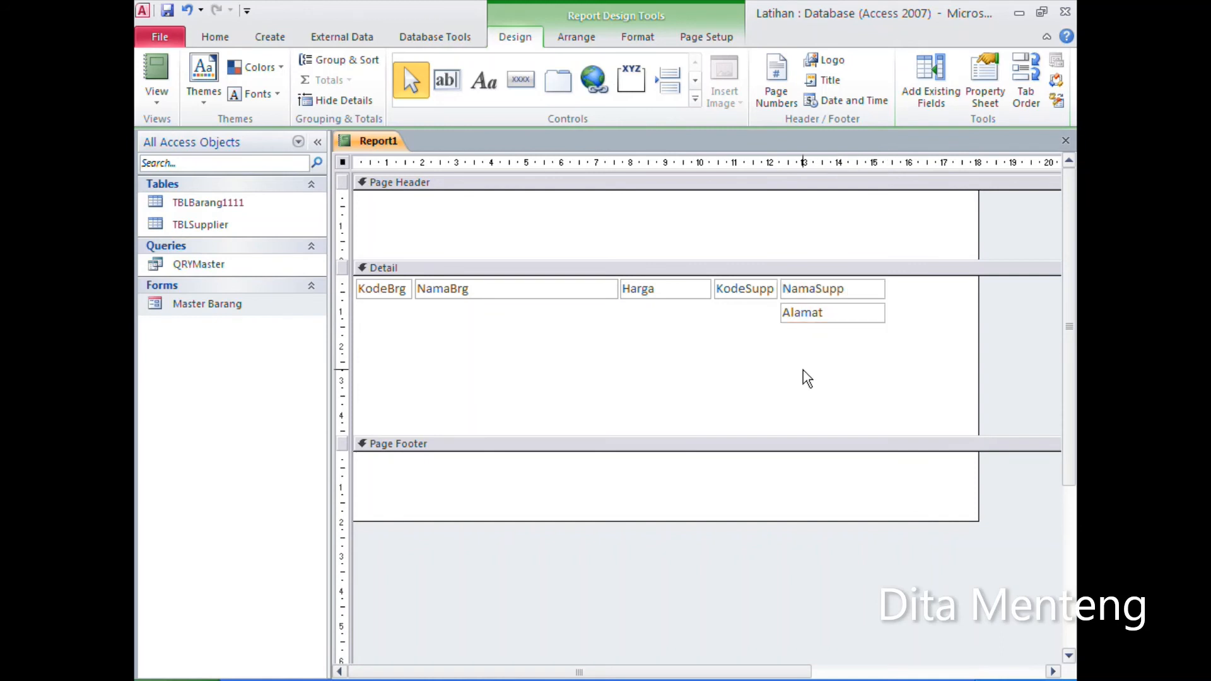
Step: Delete the Alamat text box from the Detail section
click(803, 370)
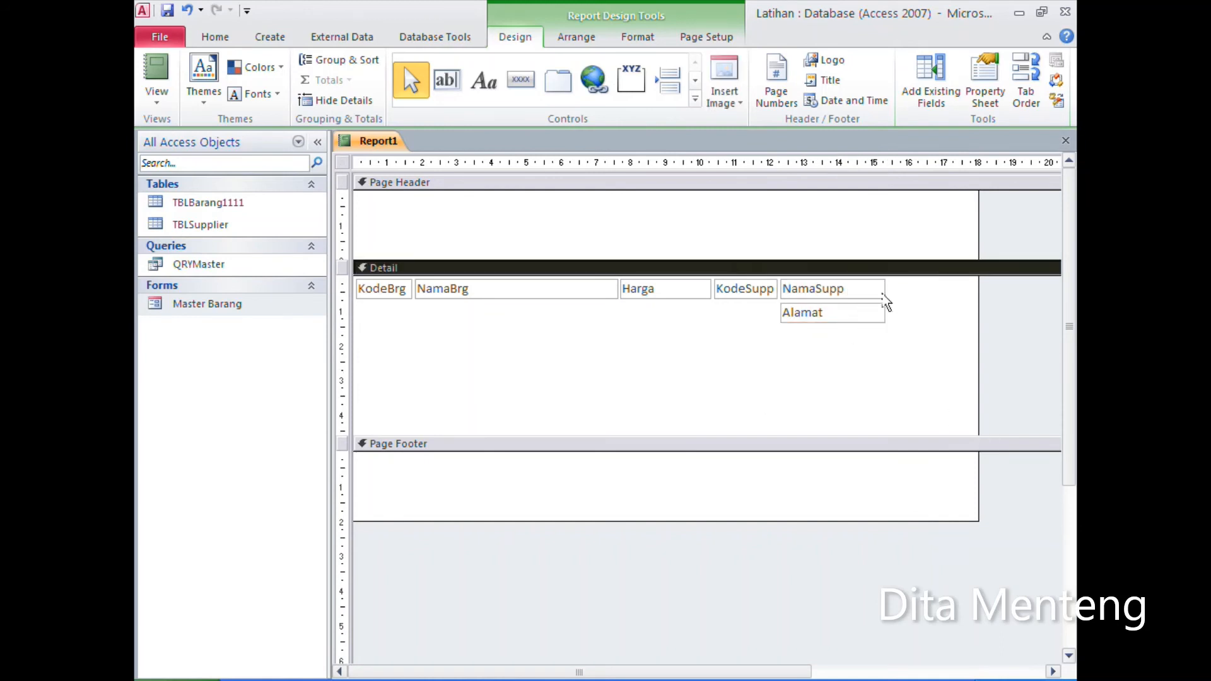
click(859, 315)
key(Delete)
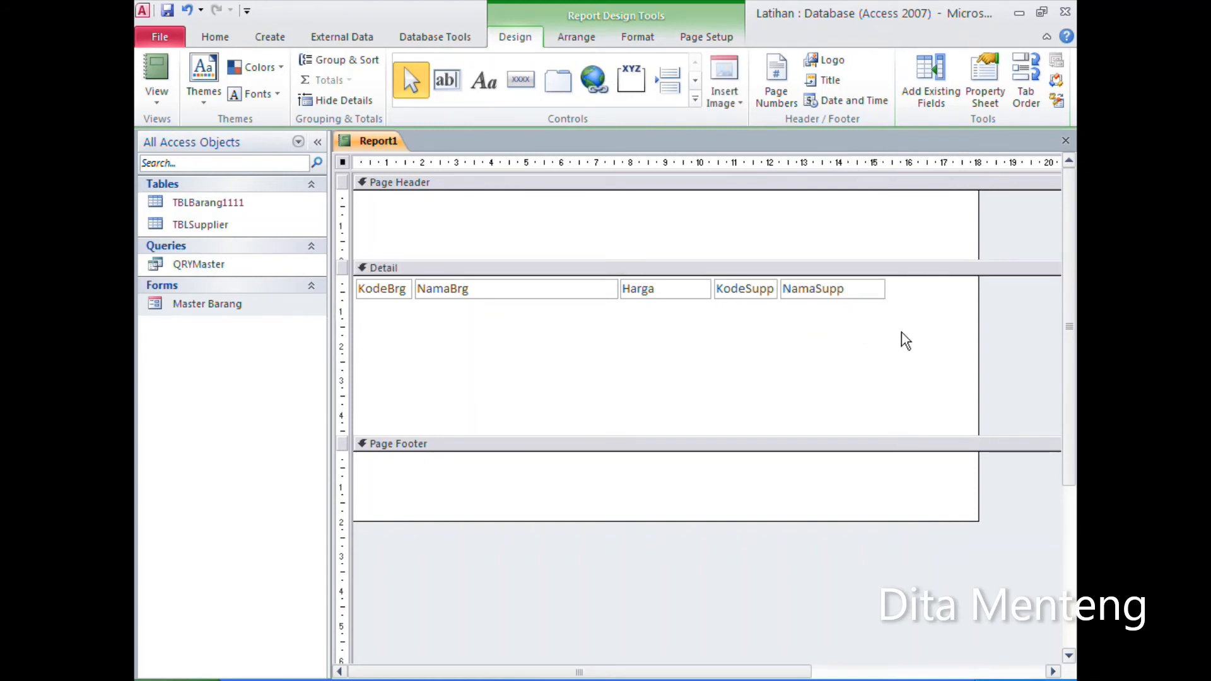
Step: Widen NamaSupp to the report's right edge and shorten the Detail section to the single row of fields
drag(873, 435, 976, 289)
click(883, 299)
click(876, 231)
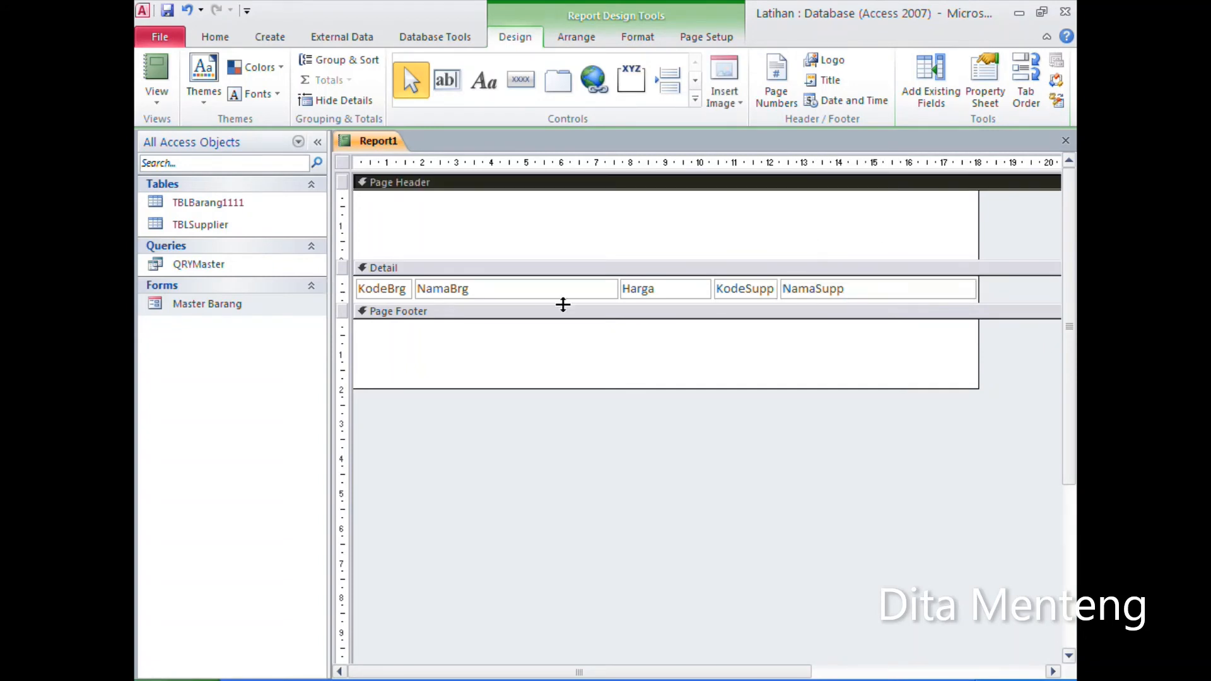
Step: Add the labels "Kode" and "Nama barang" low in the Page Header, above the KodeBrg and NamaBrg fields
click(490, 91)
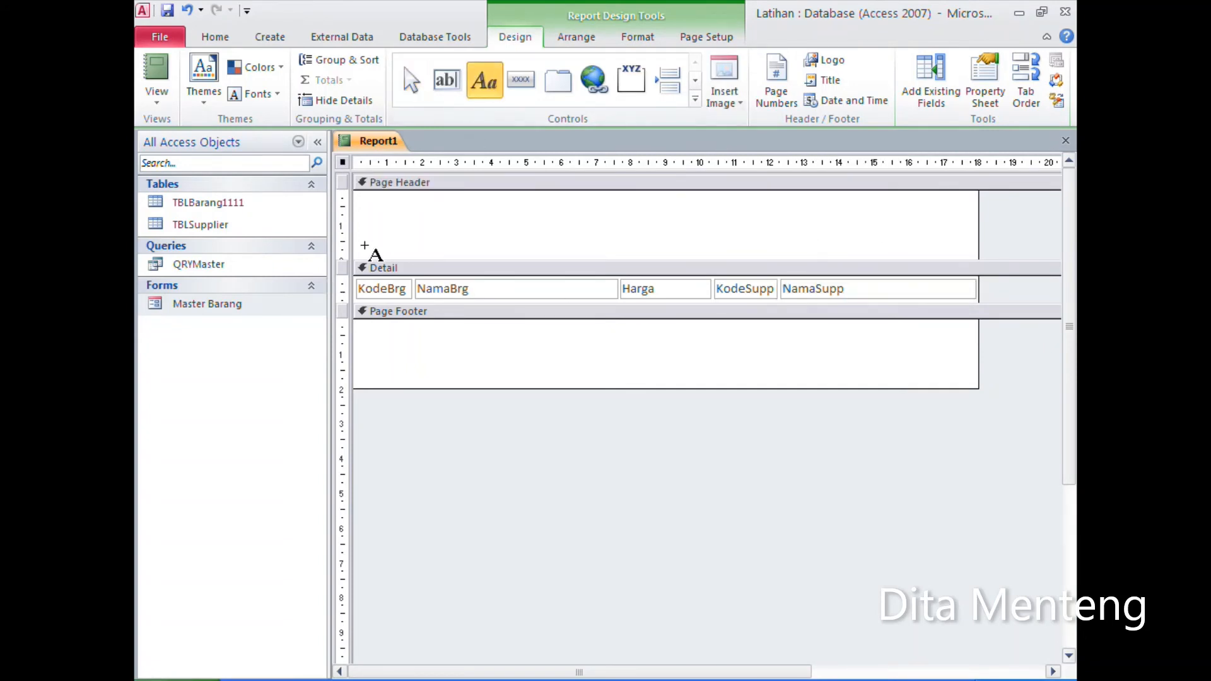
click(357, 240)
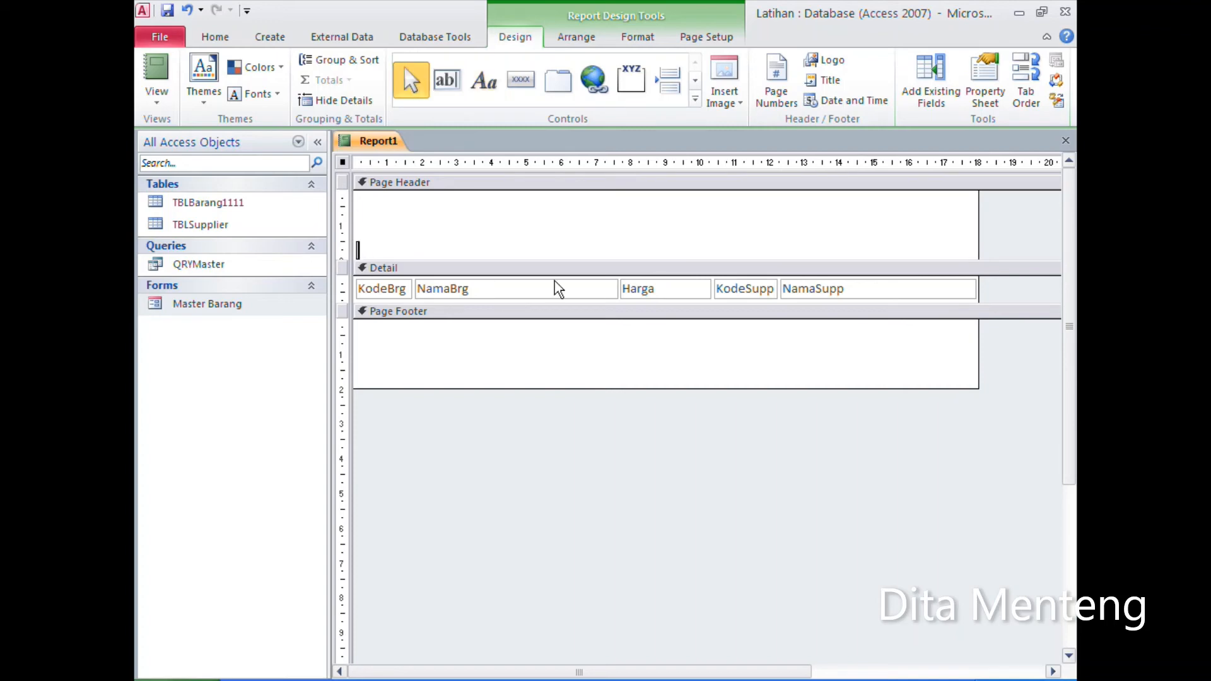
text(Kode)
key(Return)
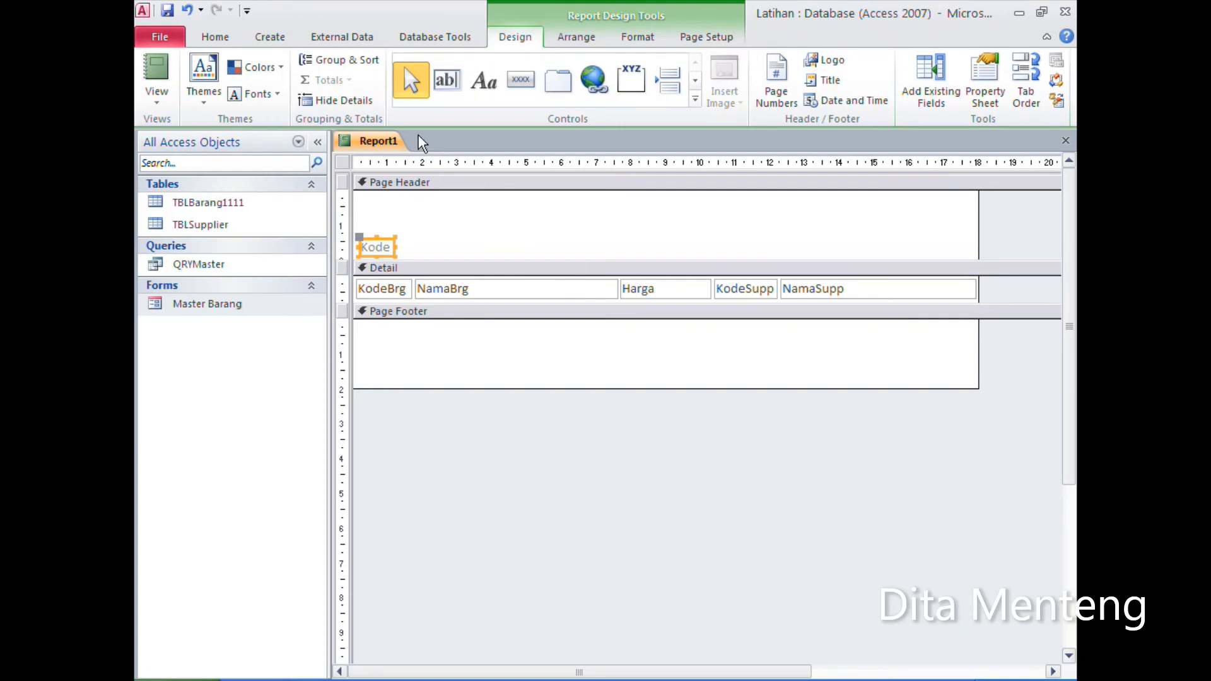
click(483, 81)
click(420, 238)
text(Nama barang)
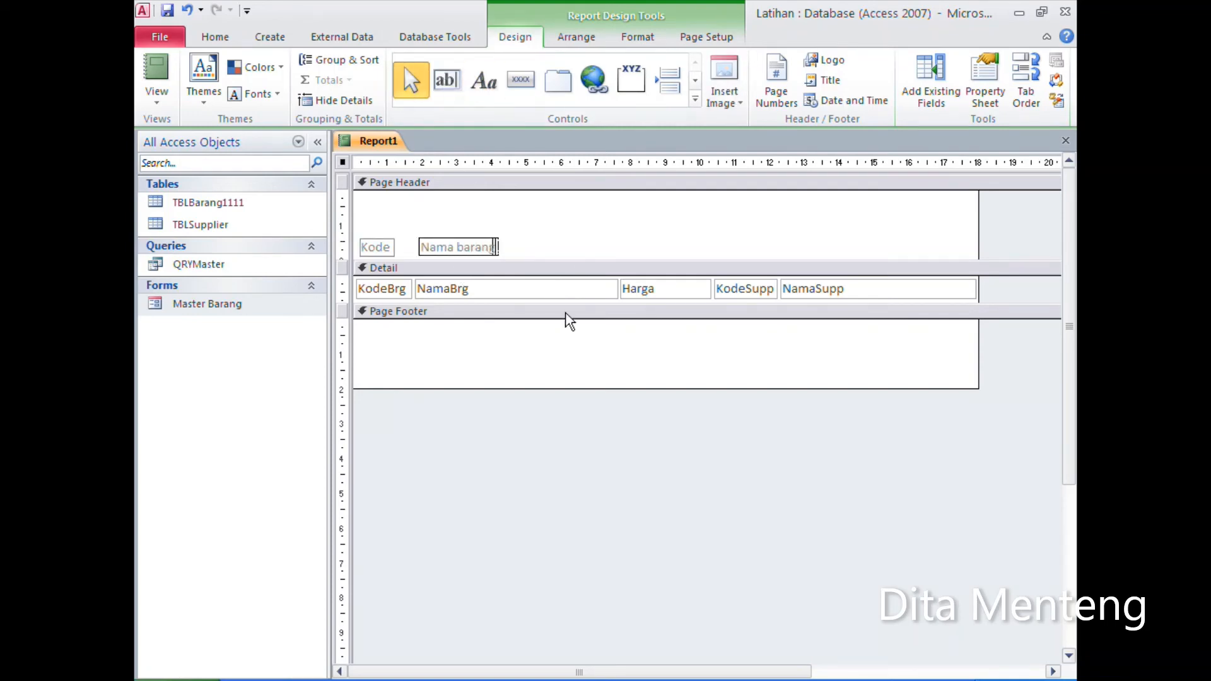
key(Return)
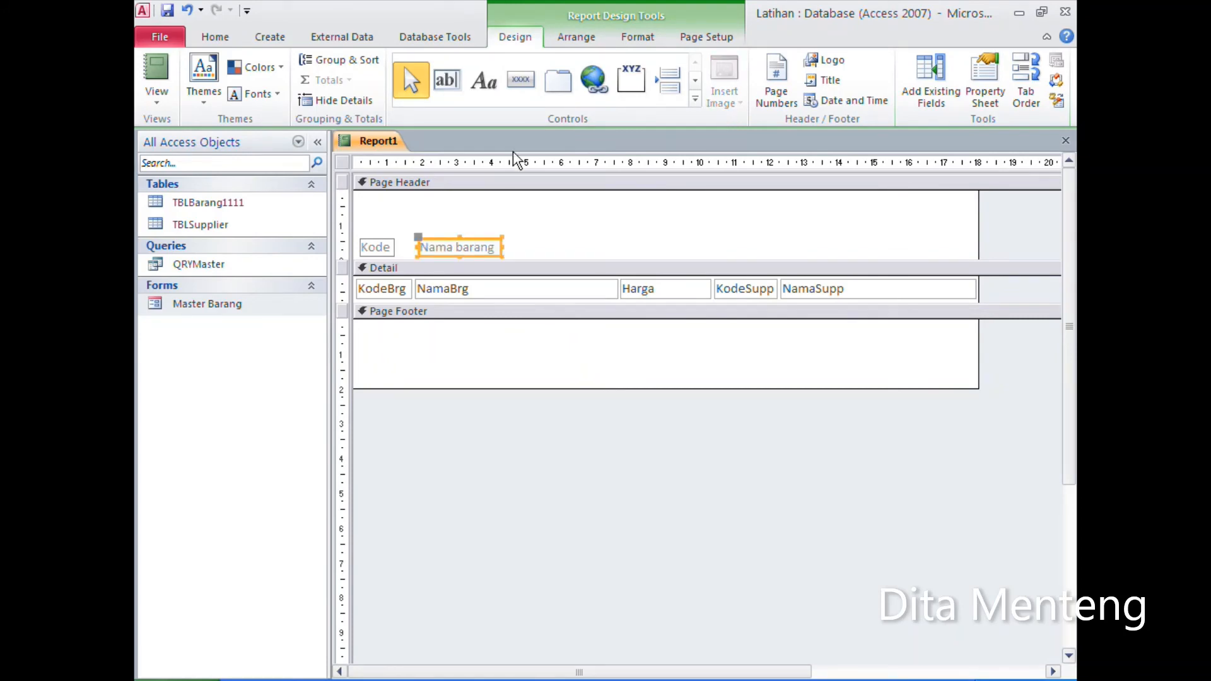
Step: Add the labels "Harga" and "Supplier" in the Page Header, above the Harga and KodeSupp fields
click(484, 81)
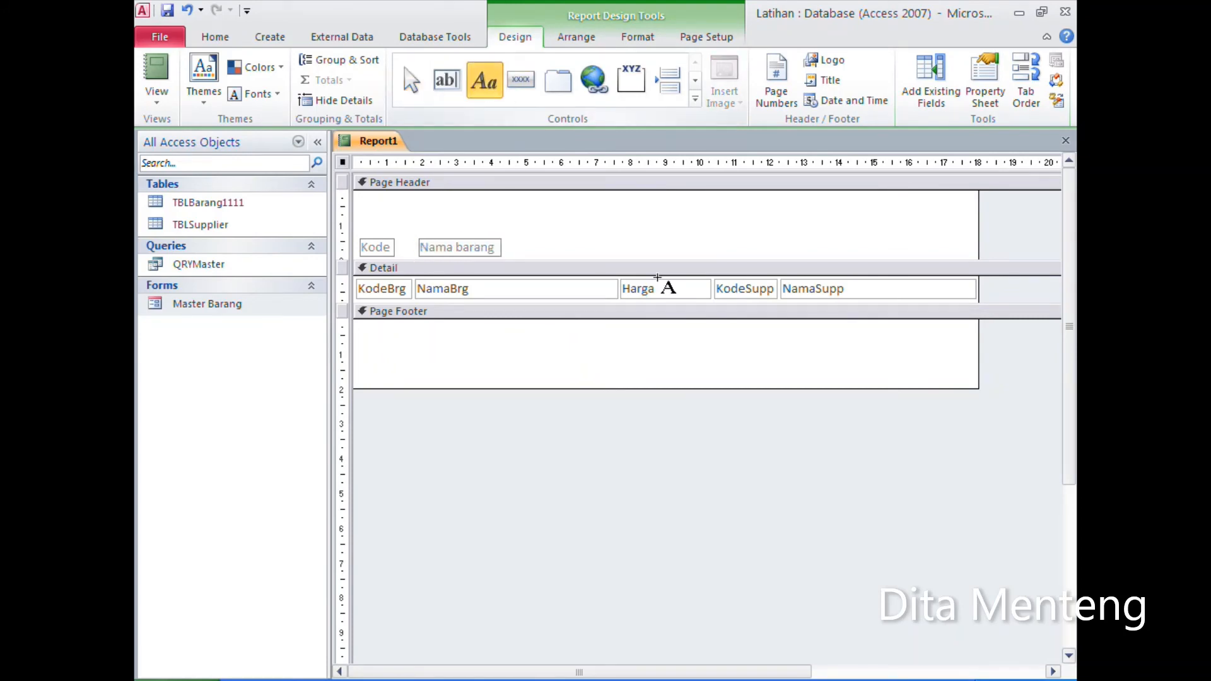
click(623, 238)
text(Harg)
key(Return)
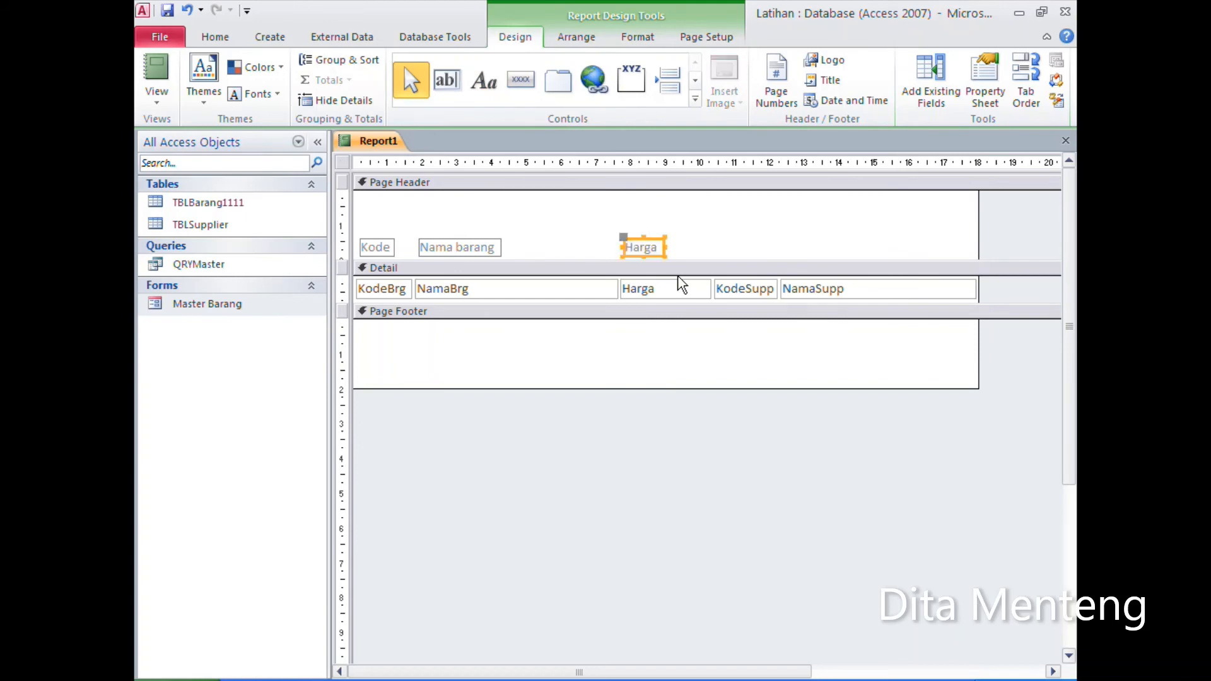
click(483, 88)
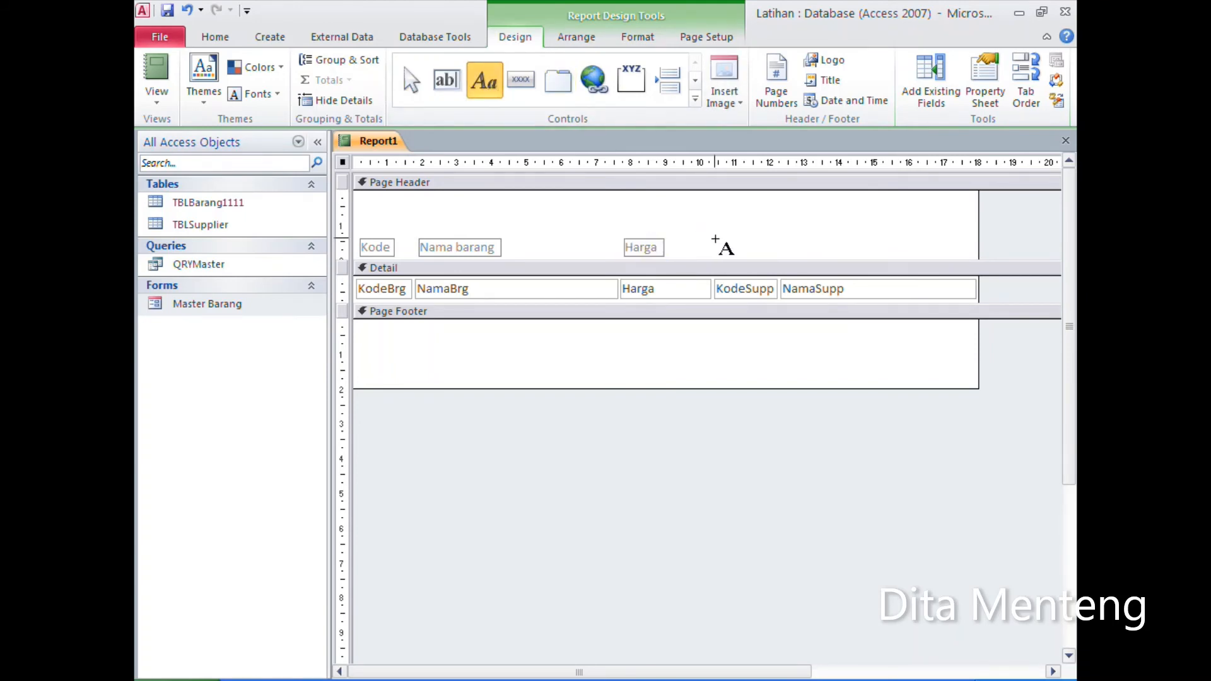
click(715, 238)
text(Supplier)
click(853, 241)
Step: Widen the Supplier label to span both supplier fields with centred text, and make the Page Header slightly taller
click(760, 247)
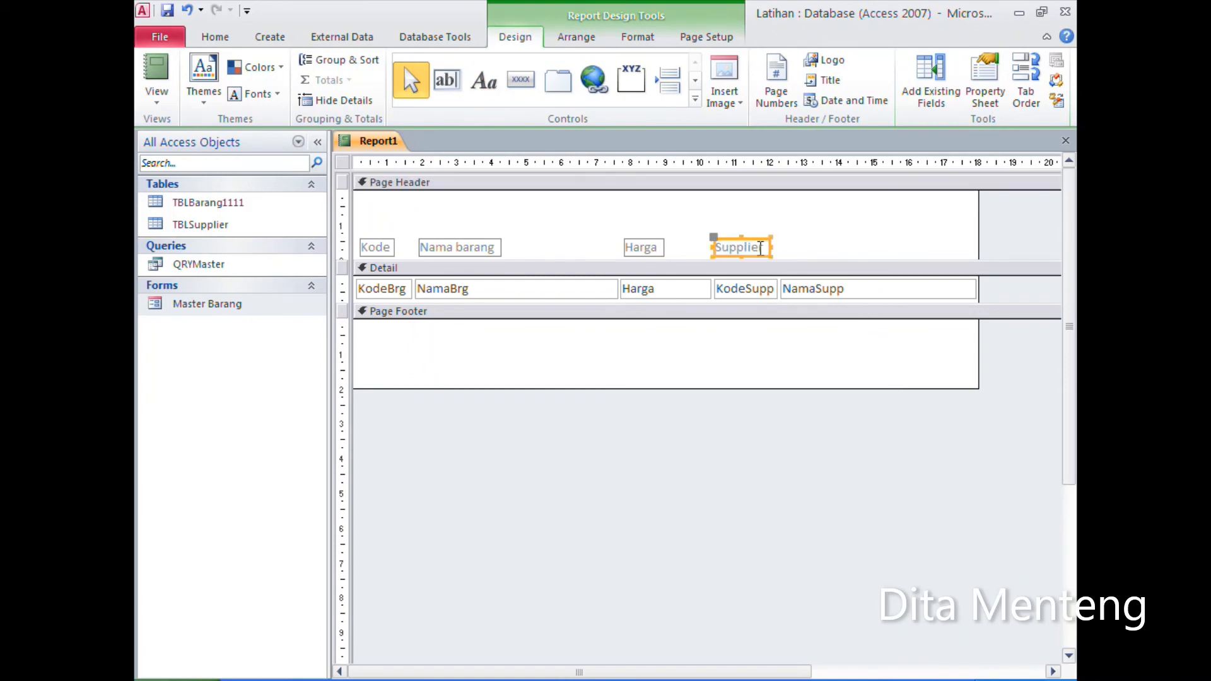
drag(771, 247, 973, 267)
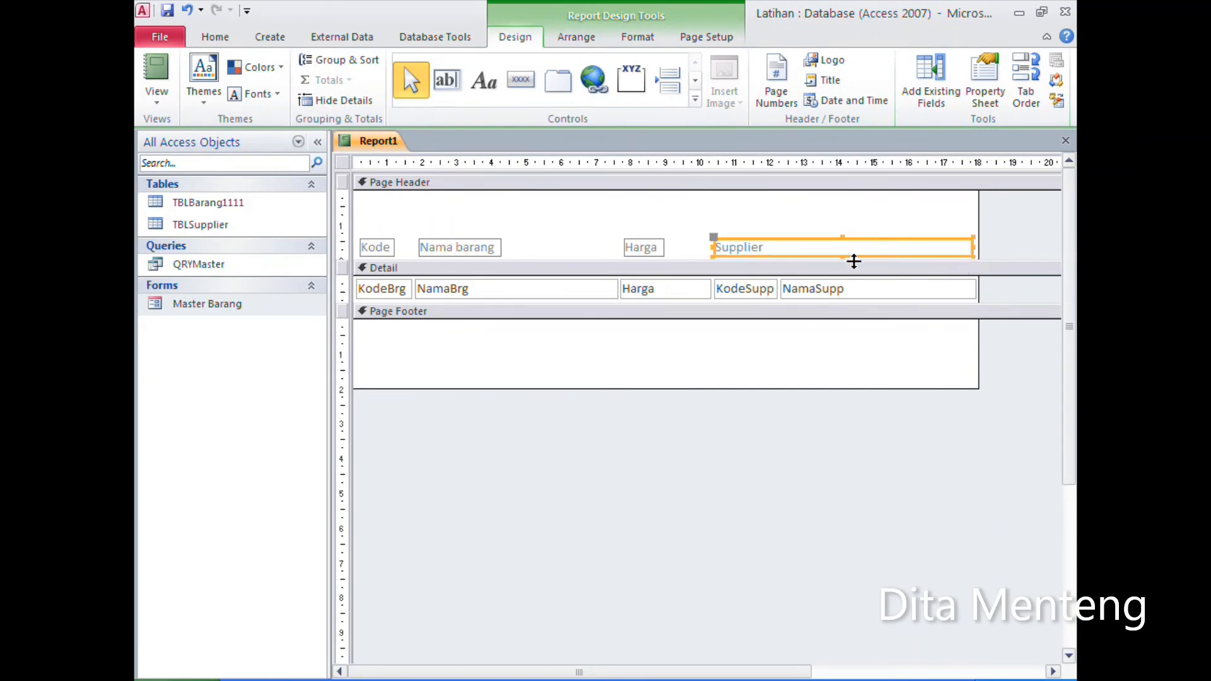
click(216, 40)
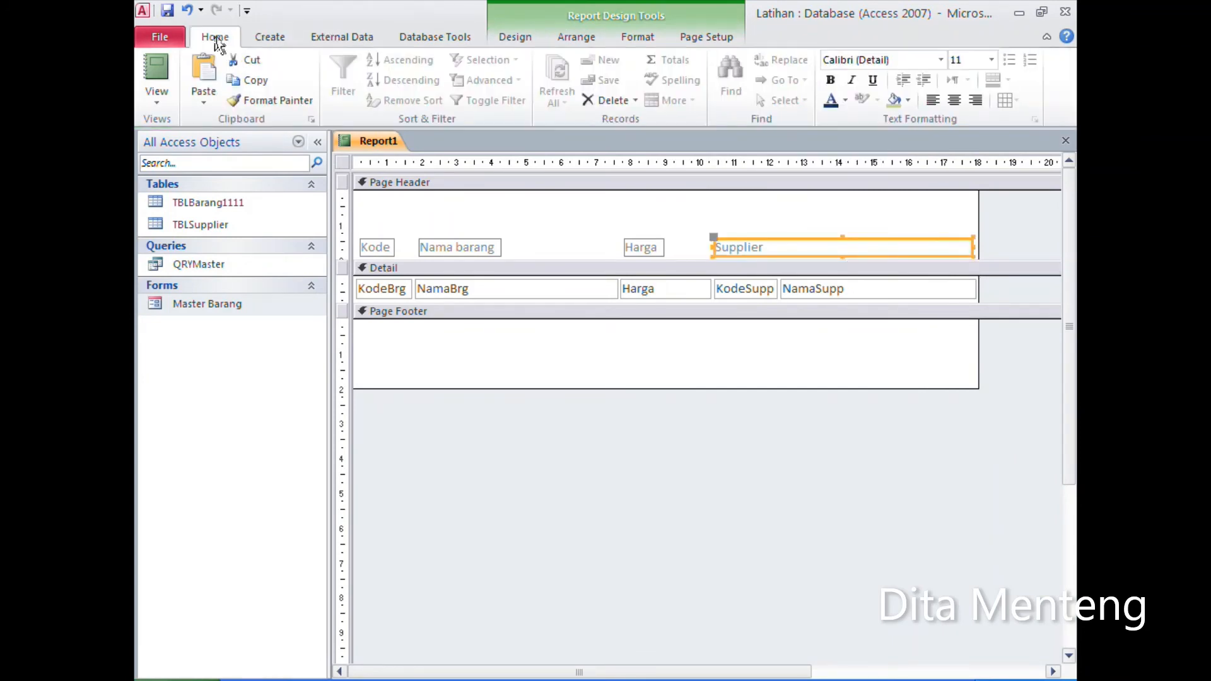
click(955, 101)
click(781, 222)
drag(726, 260, 727, 262)
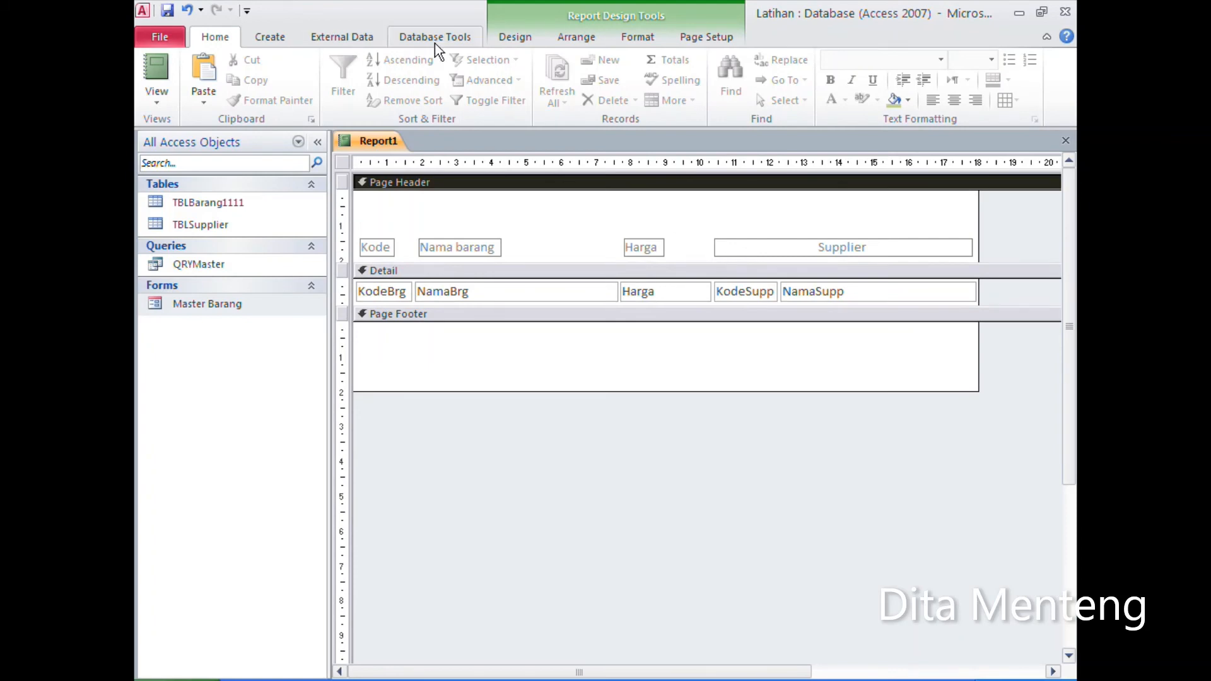
Step: Draw a horizontal line across the report's width beneath the column labels, nudged to just above the Page Header's lower edge
click(511, 41)
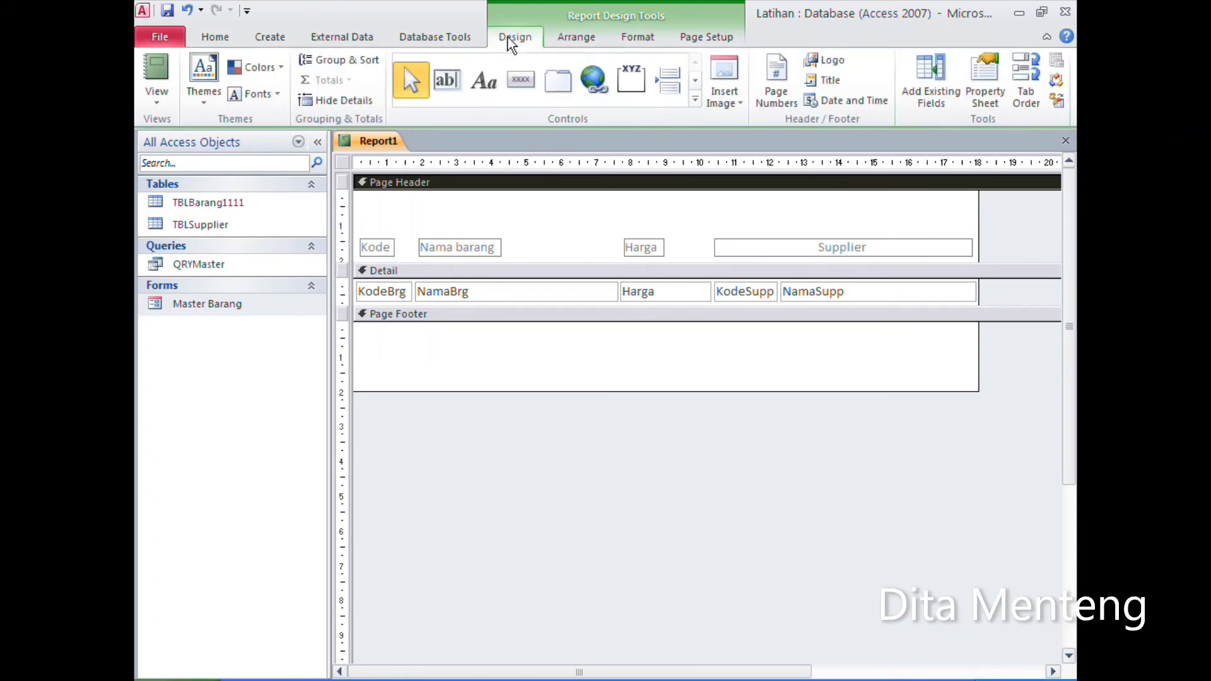
click(695, 99)
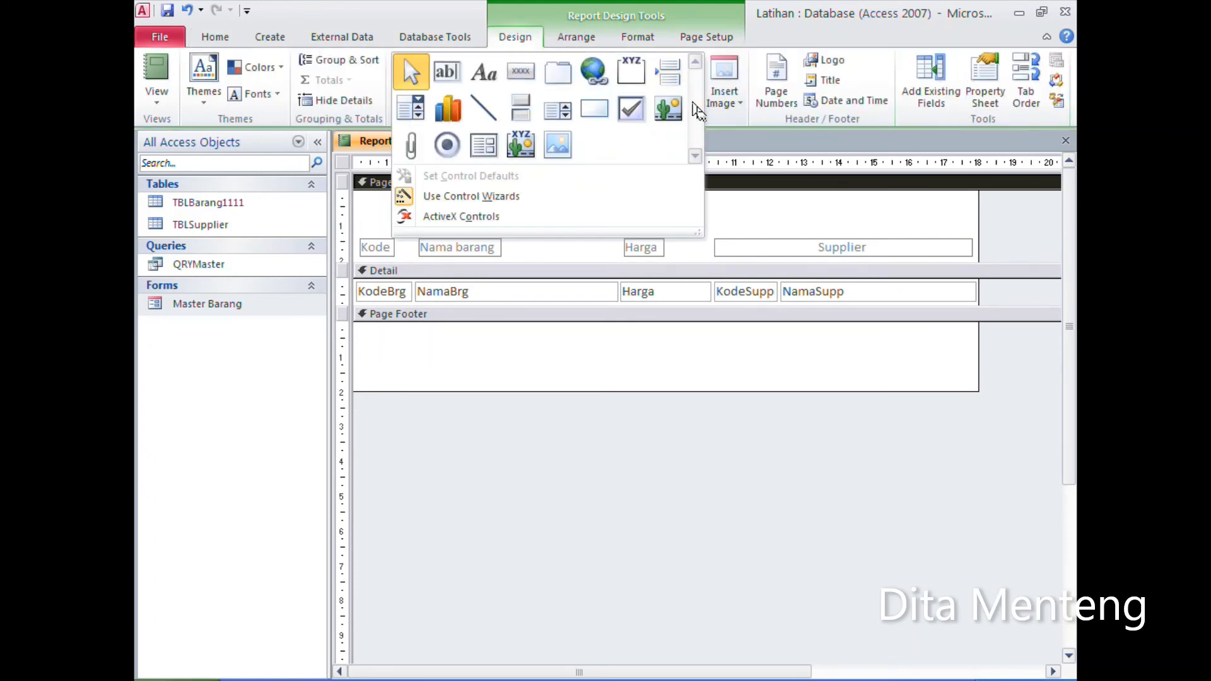
click(490, 104)
mouse_move(352, 254)
mouse_down()
mouse_move(701, 277)
mouse_move(982, 271)
mouse_move(977, 256)
mouse_up()
key(Down)
key(Down)
key(Down)
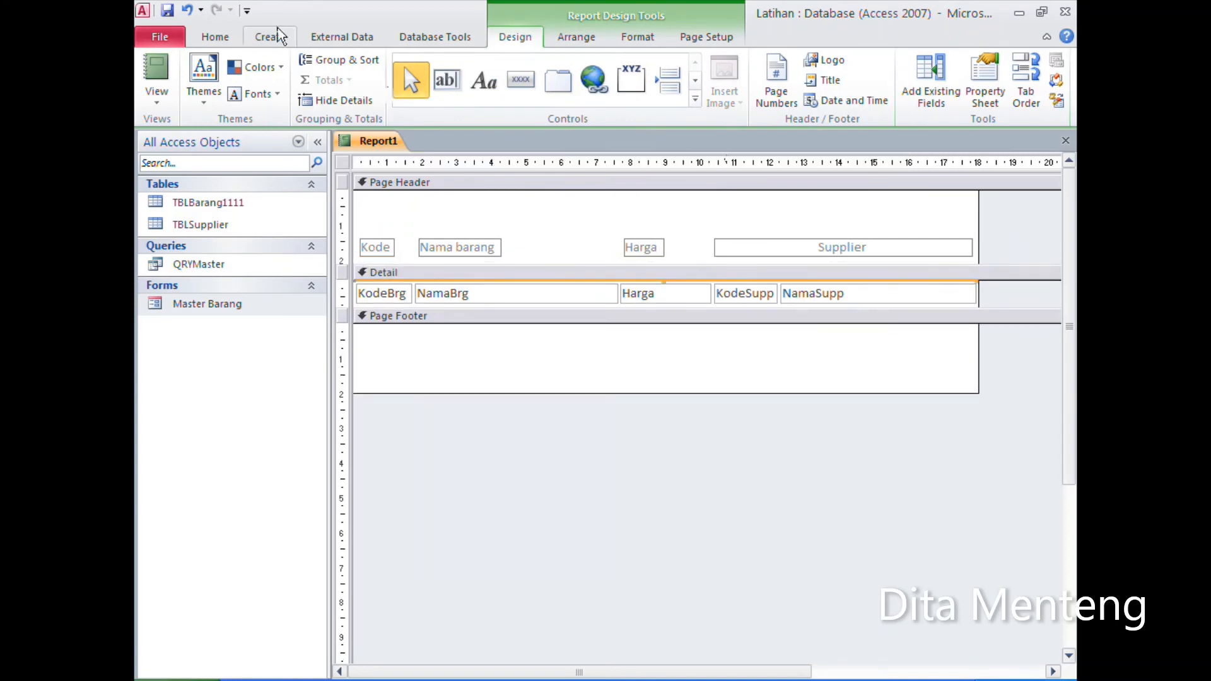
click(187, 11)
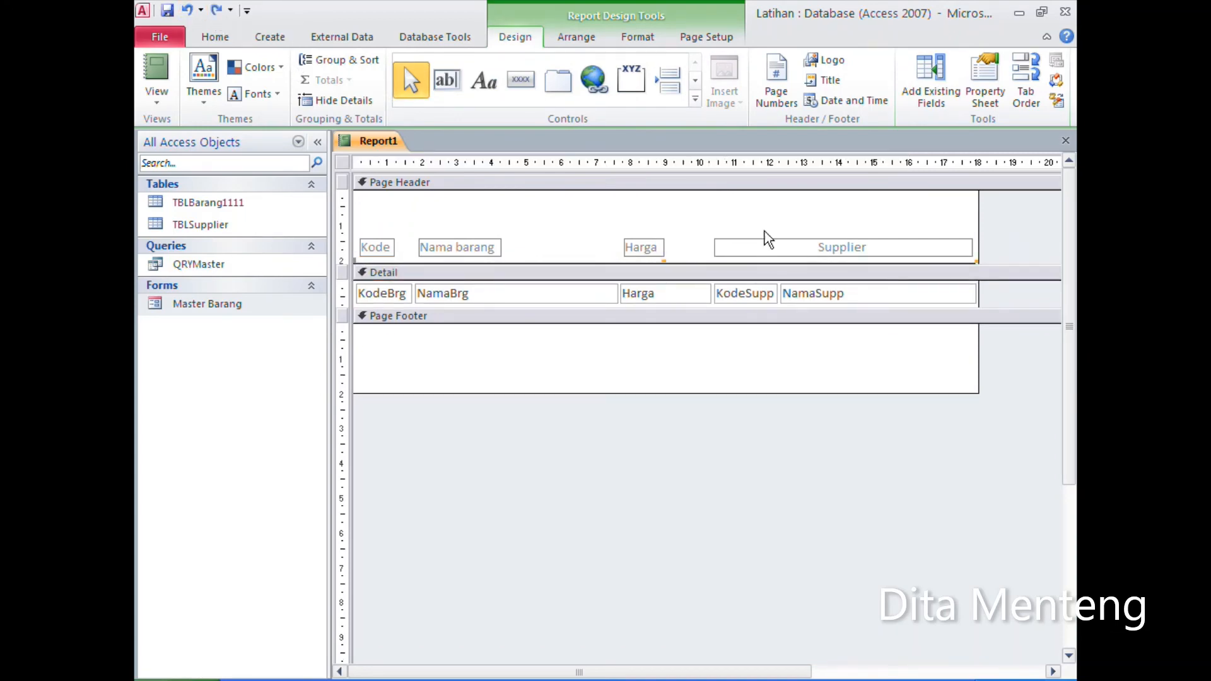
key(Up)
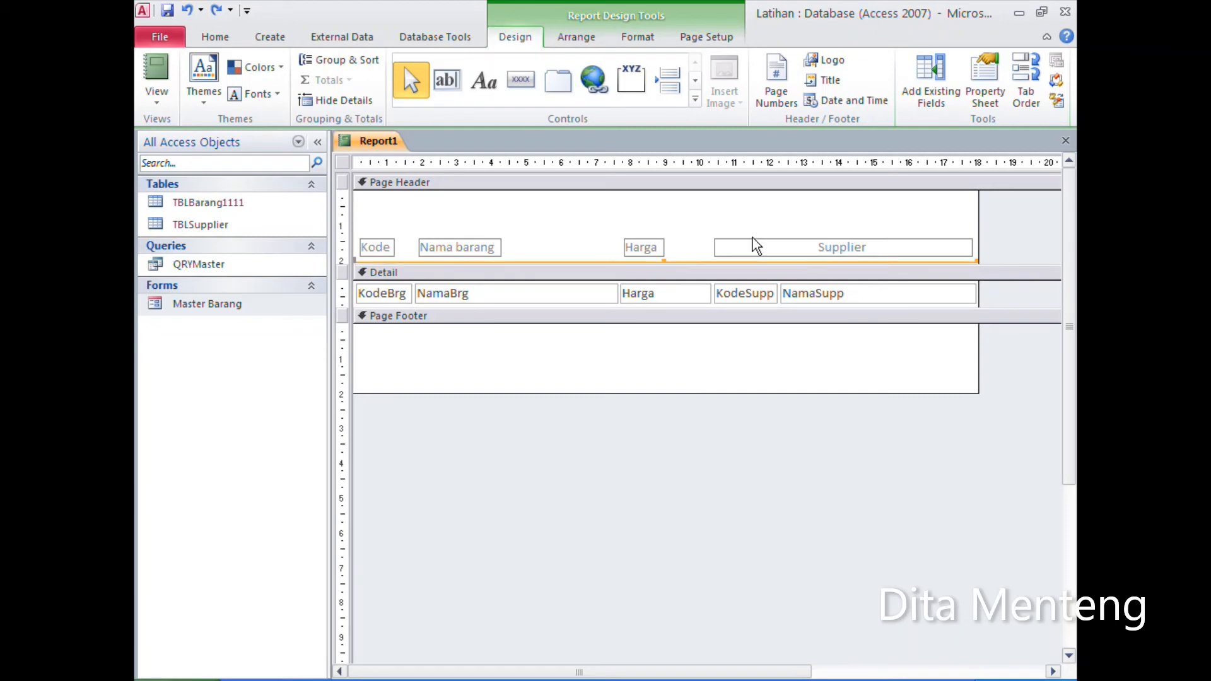
click(494, 217)
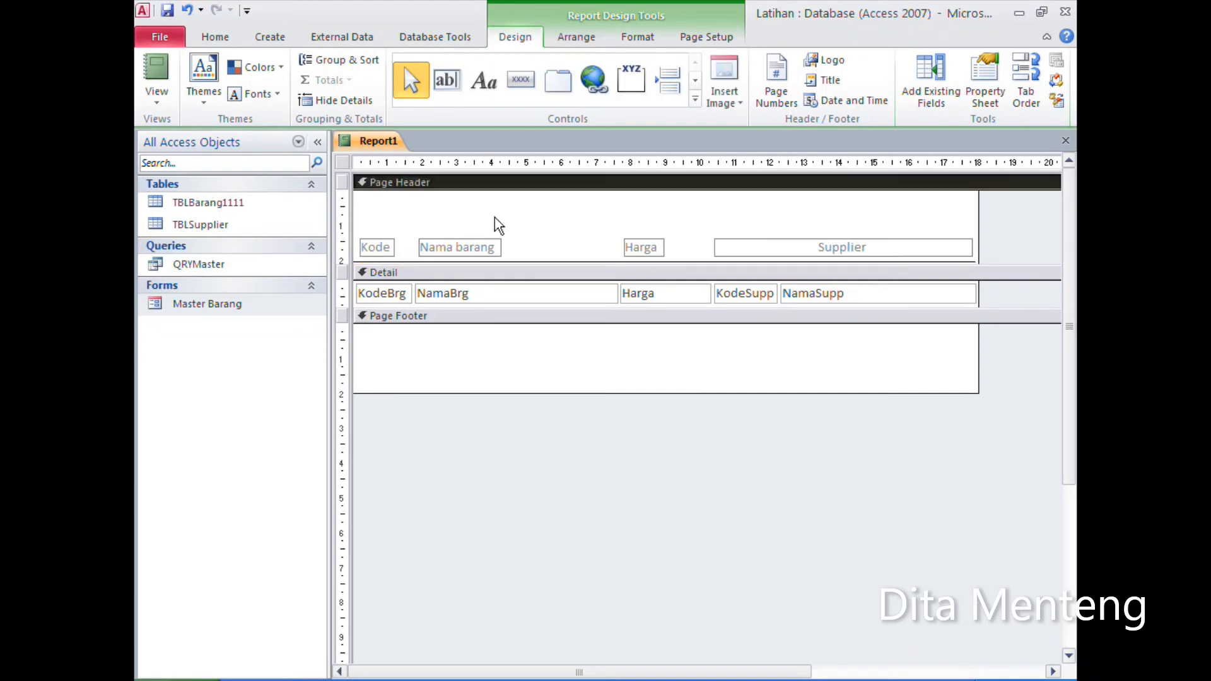
Step: Add the title label "LAPORAN DATA MASTER BARANG" at the upper left of the Page Header and widen it to NamaBrg's right edge
click(486, 93)
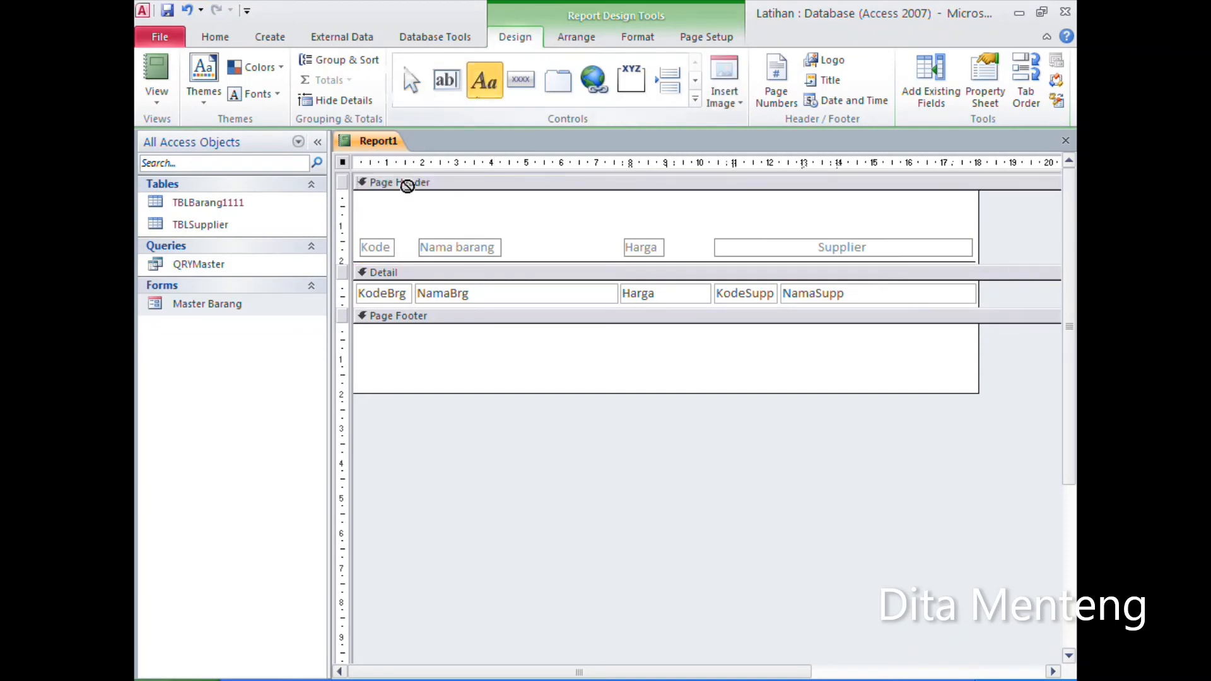
click(355, 190)
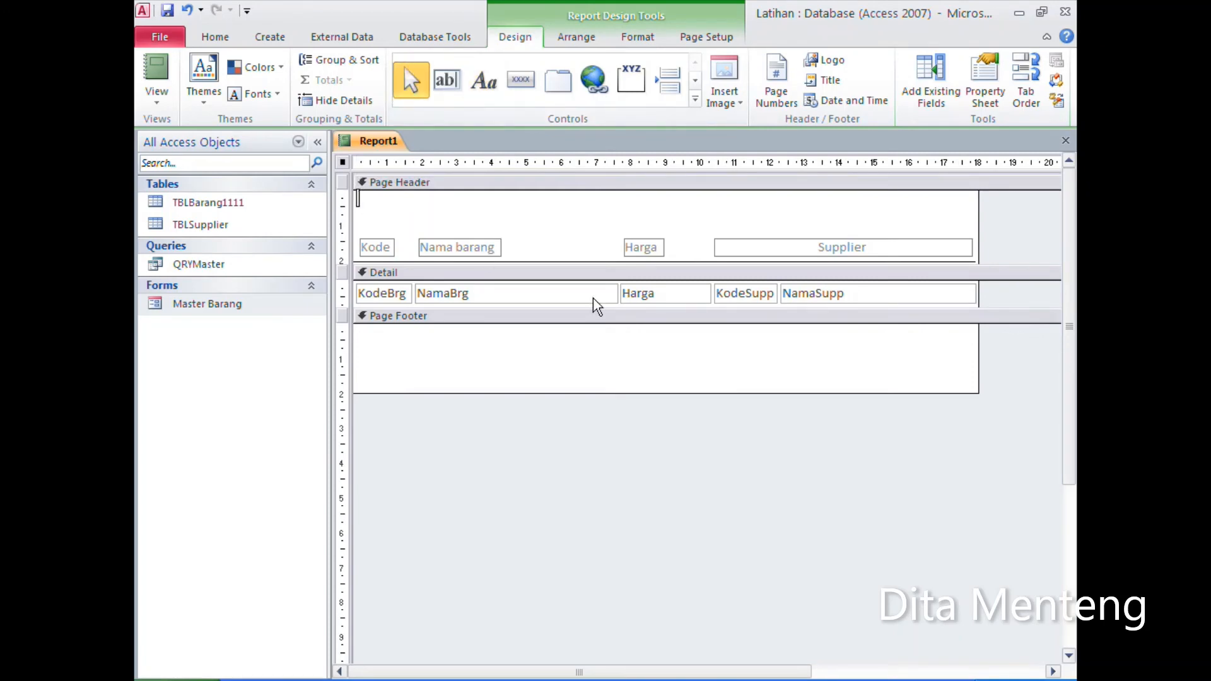
text(LAPORAN D)
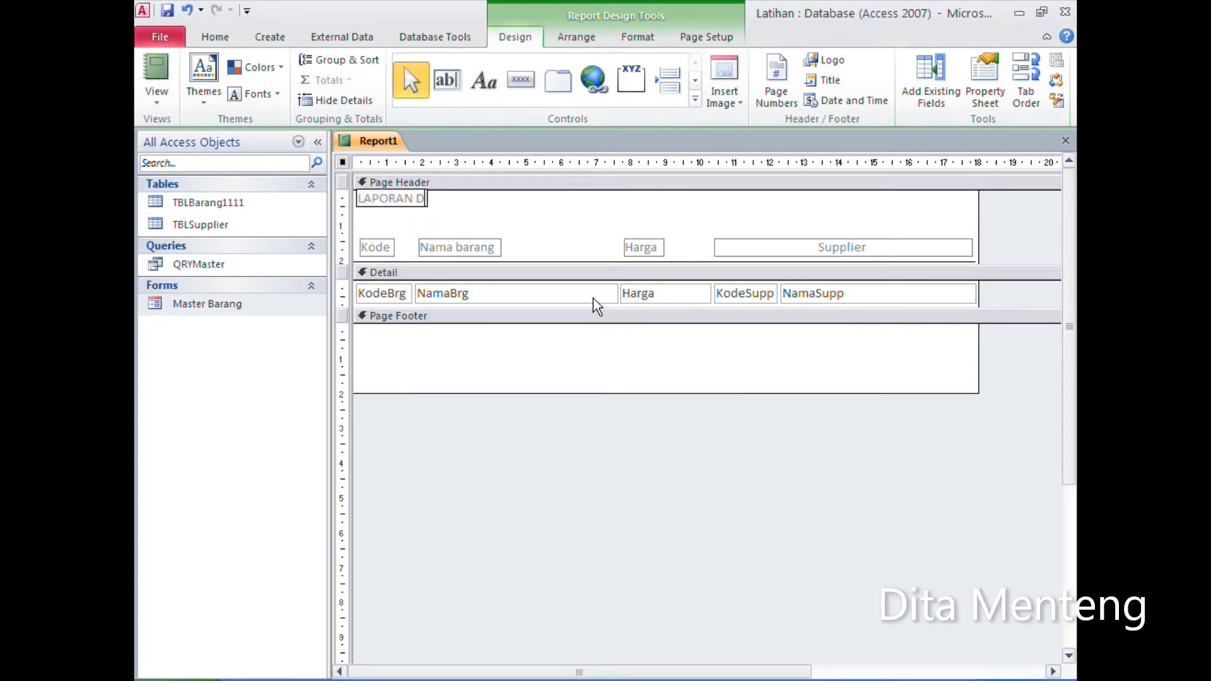
text(ATA MASTER BARANG)
key(Return)
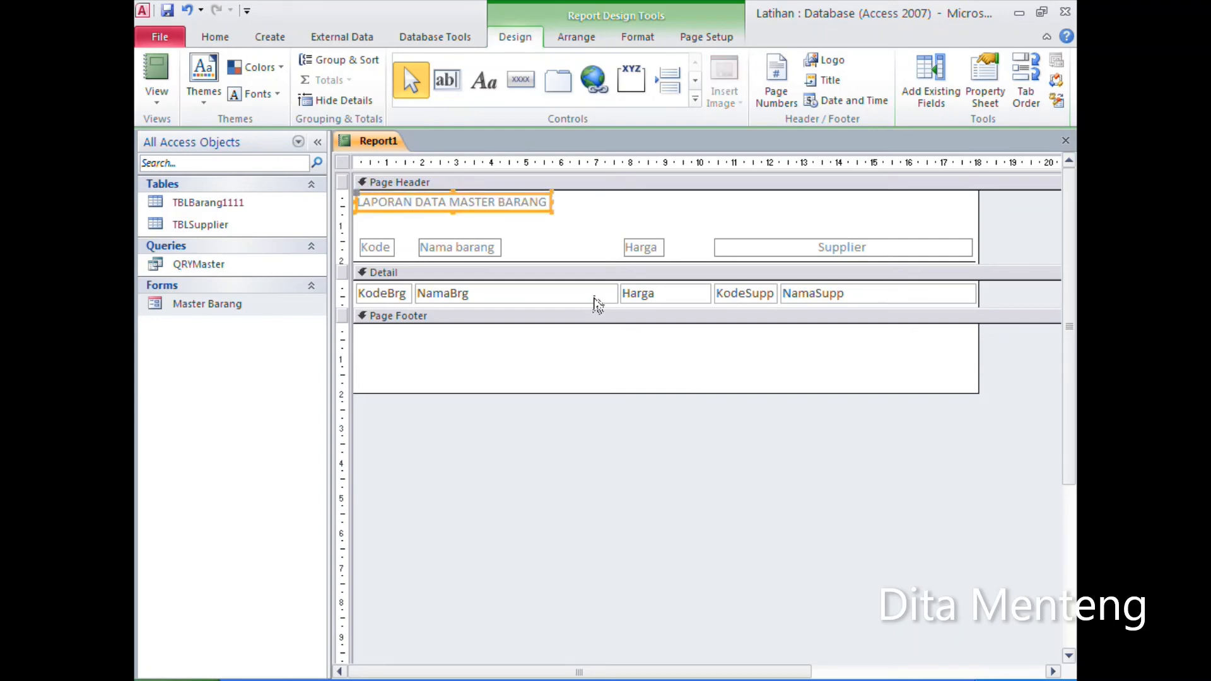
drag(553, 198, 617, 199)
click(658, 221)
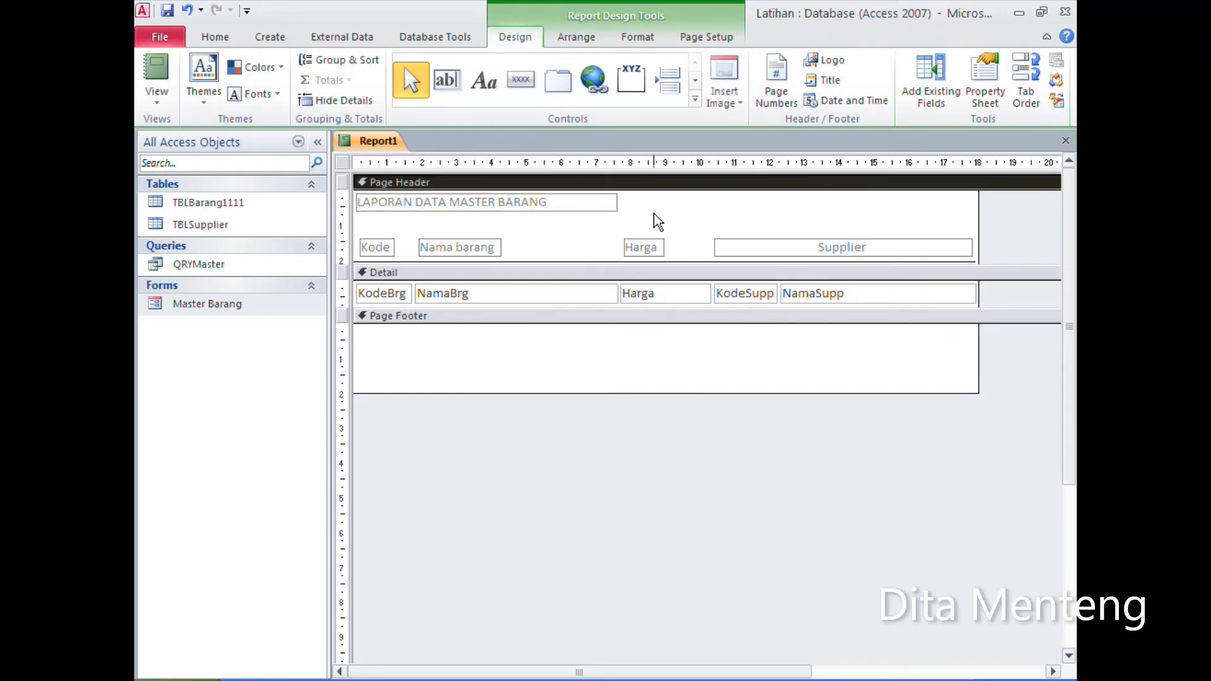
Step: Open the report in Print Preview and check the title, column headings and data rows
click(164, 105)
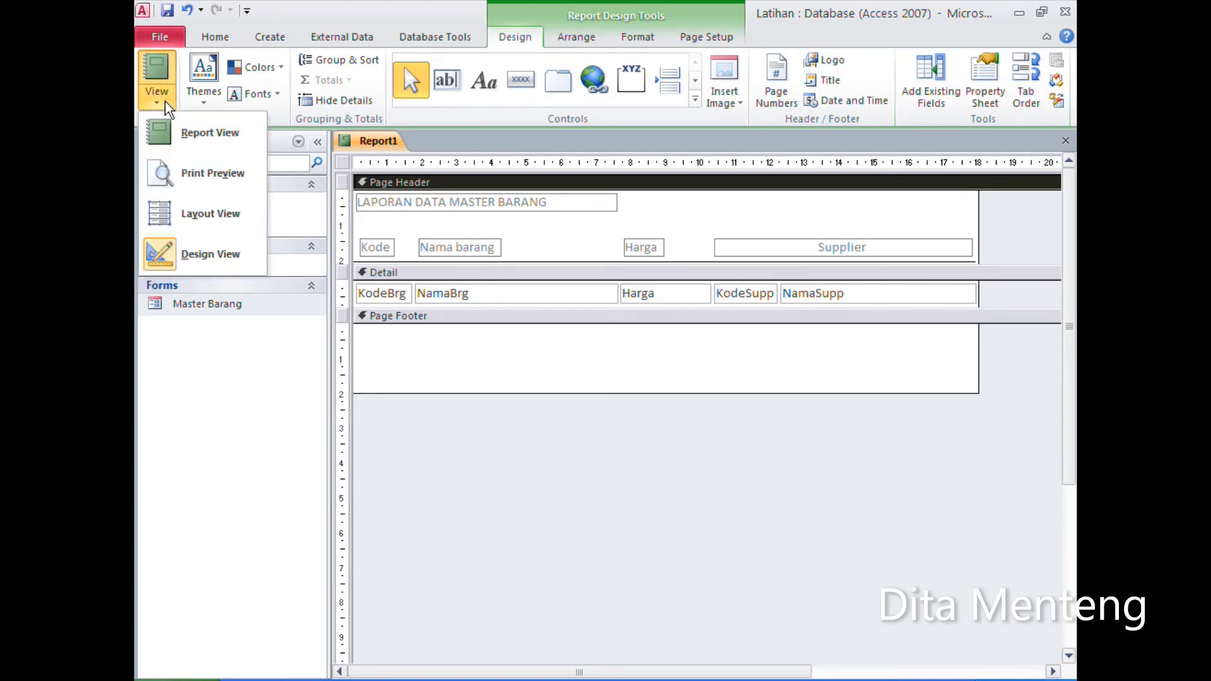
click(200, 191)
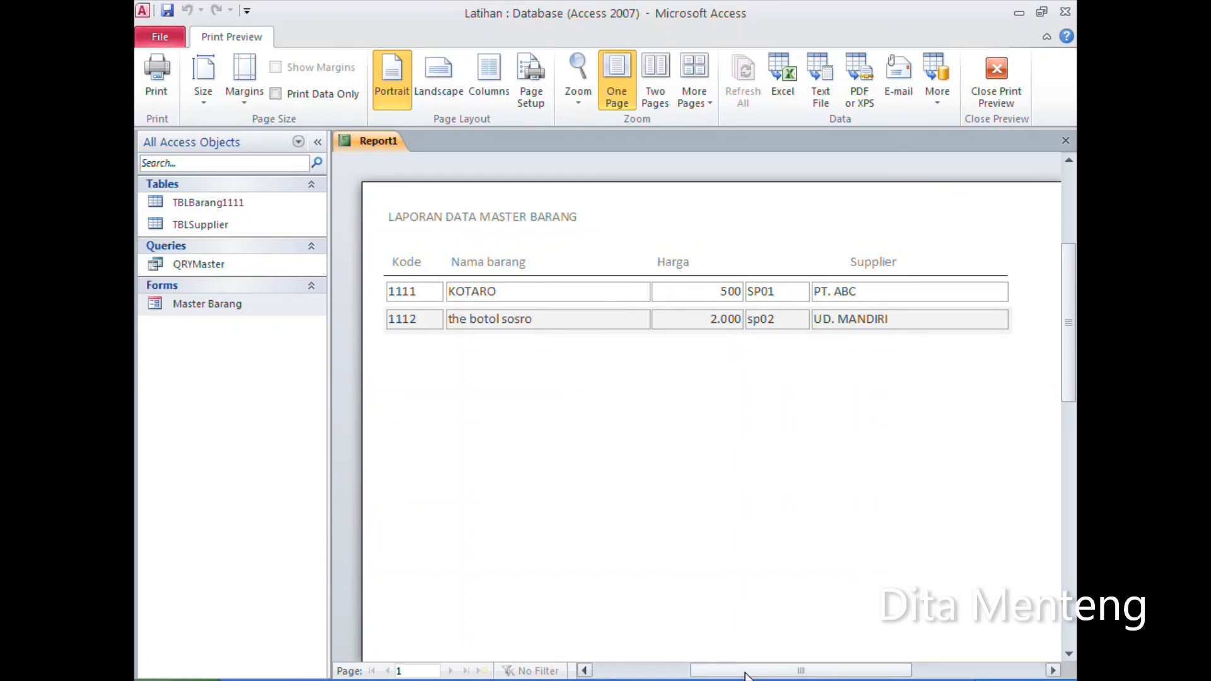
drag(1072, 318, 1072, 308)
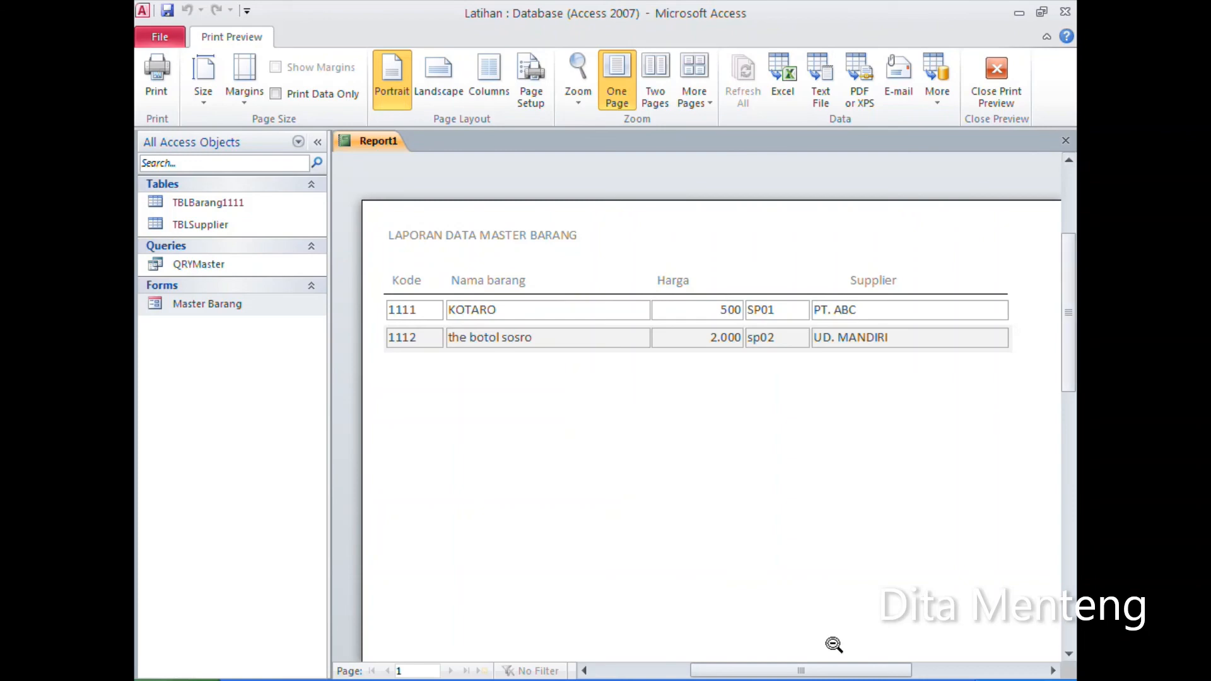
drag(815, 672, 824, 672)
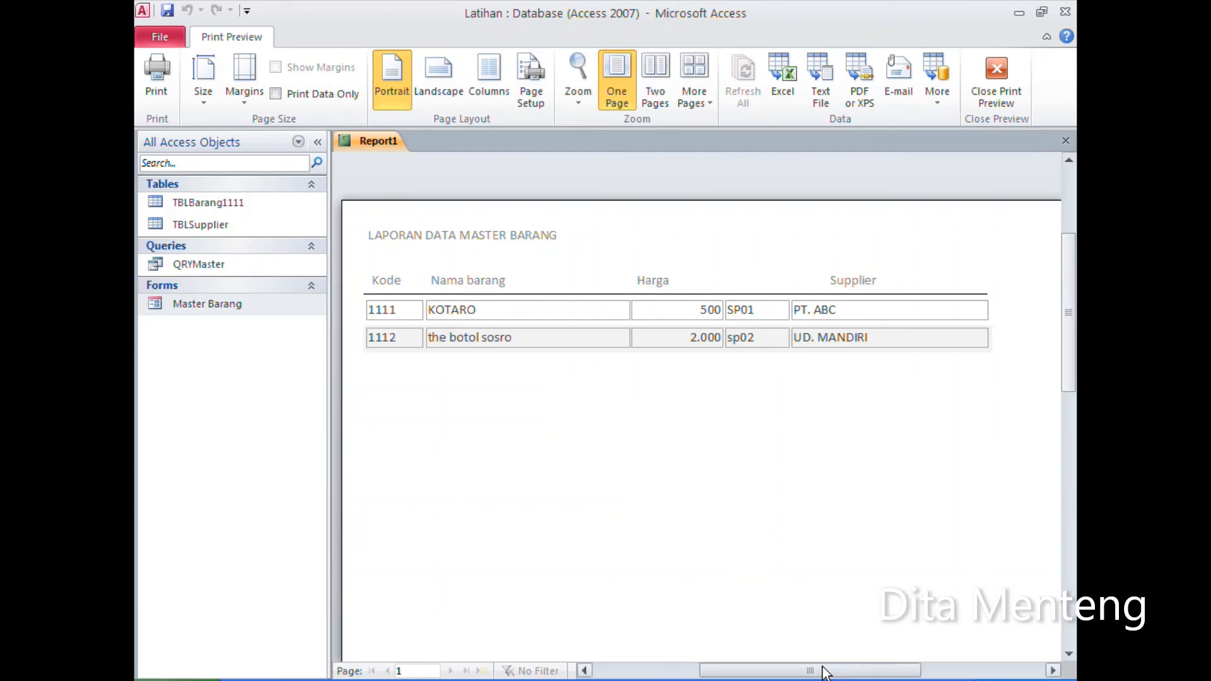